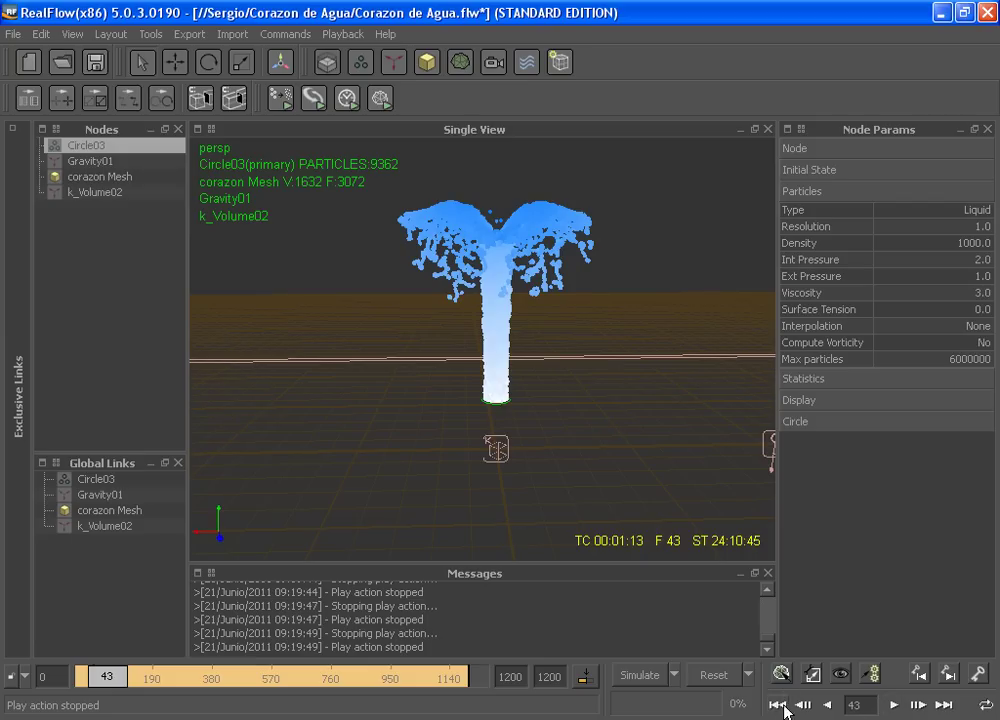
# Replay the fountain simulation from frame 0, stop it at frame 51, and zoom to inspect
pyautogui.click(896, 704)
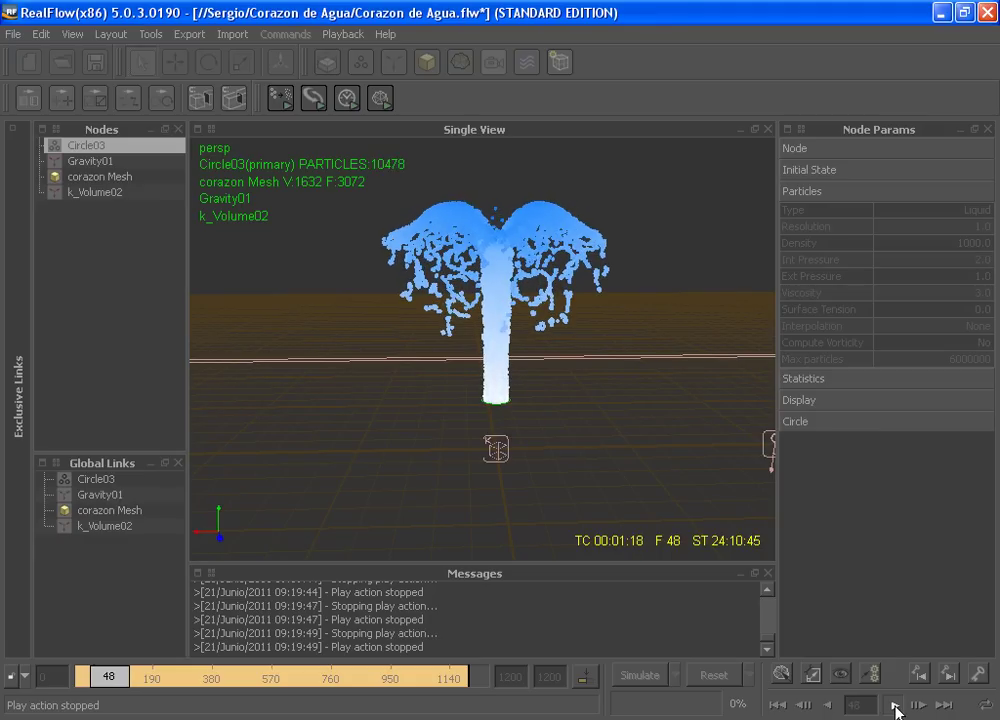
pyautogui.click(894, 705)
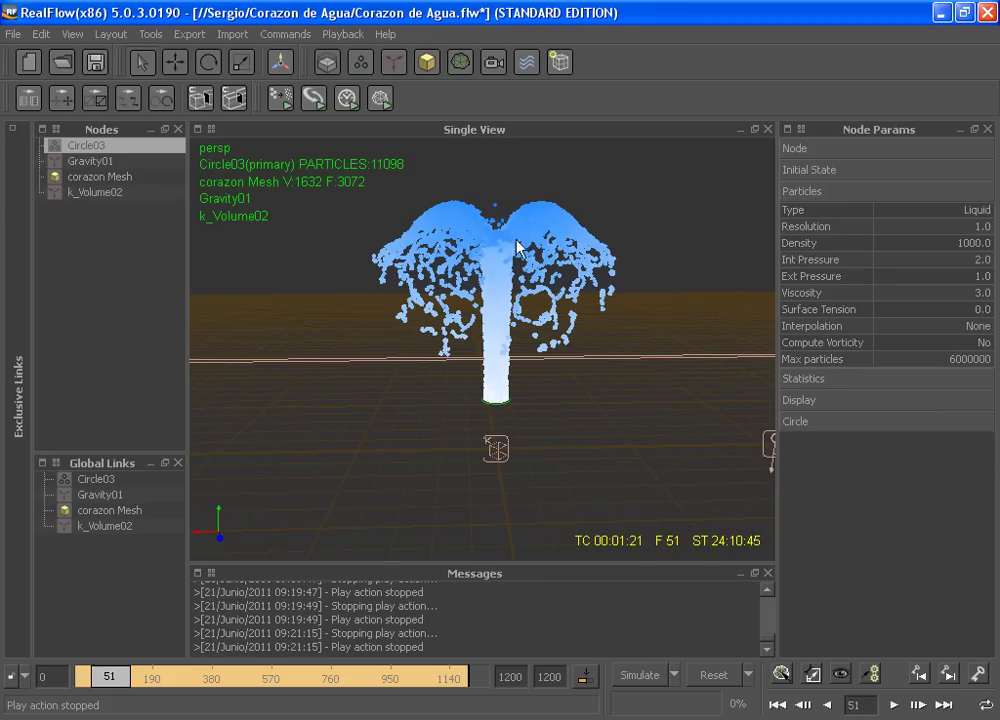
pyautogui.scroll(5, 515, 339)
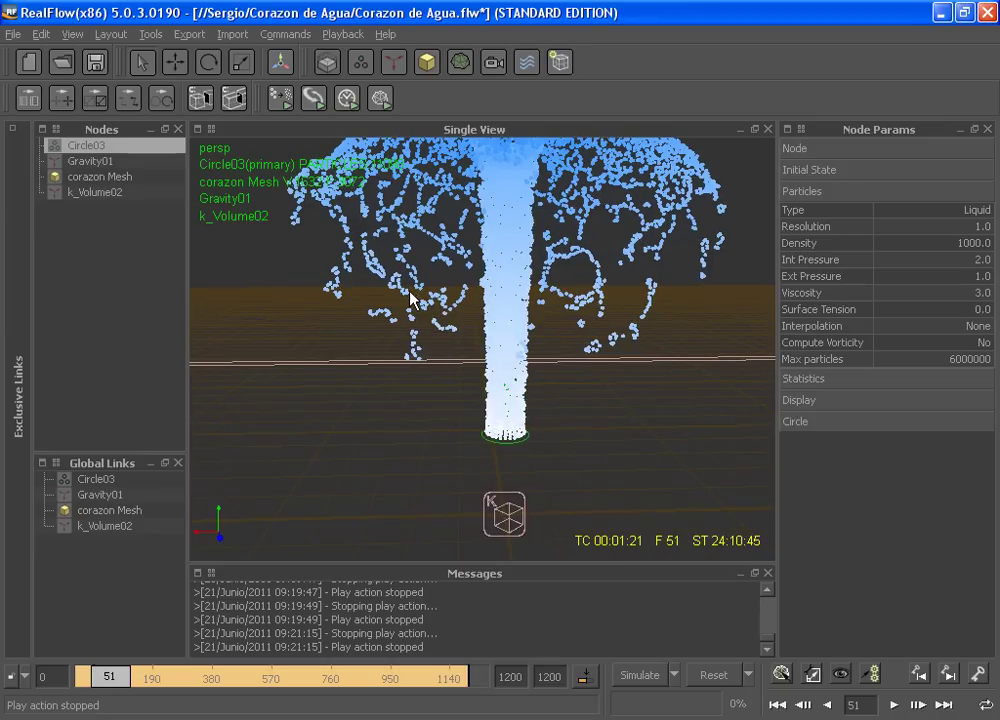
pyautogui.rightClick(411, 297)
pyautogui.scroll(-3, 511, 352)
pyautogui.scroll(-1, 511, 370)
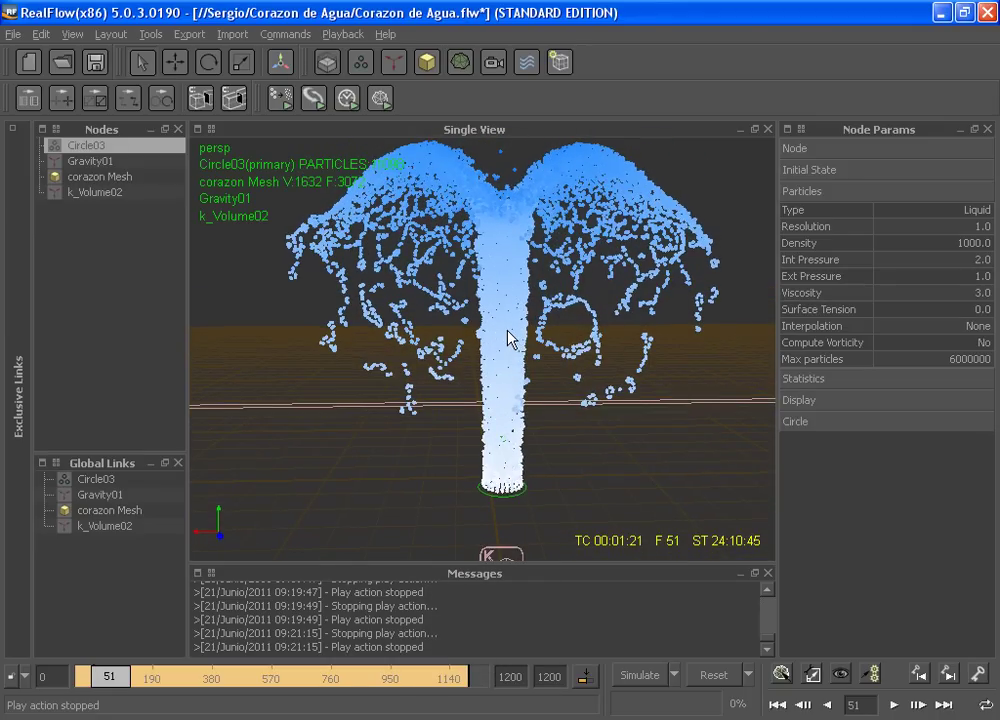
pyautogui.scroll(2, 515, 348)
pyautogui.scroll(-2, 518, 348)
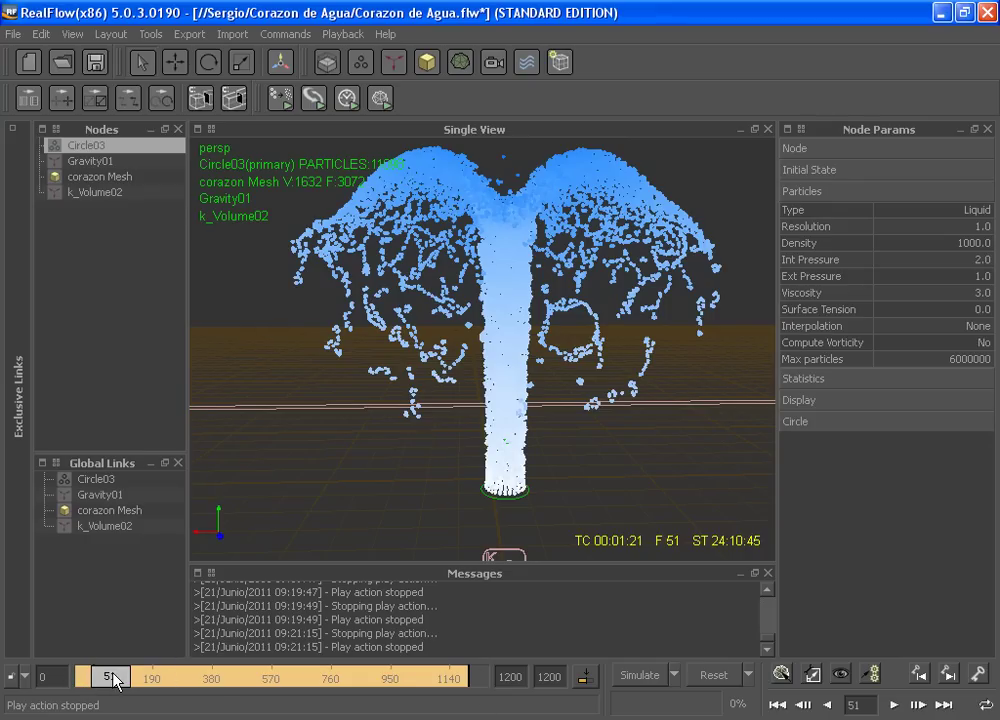
# Resume the simulation to frame 91 and orbit around the heart-shaped particle cloud
pyautogui.click(895, 706)
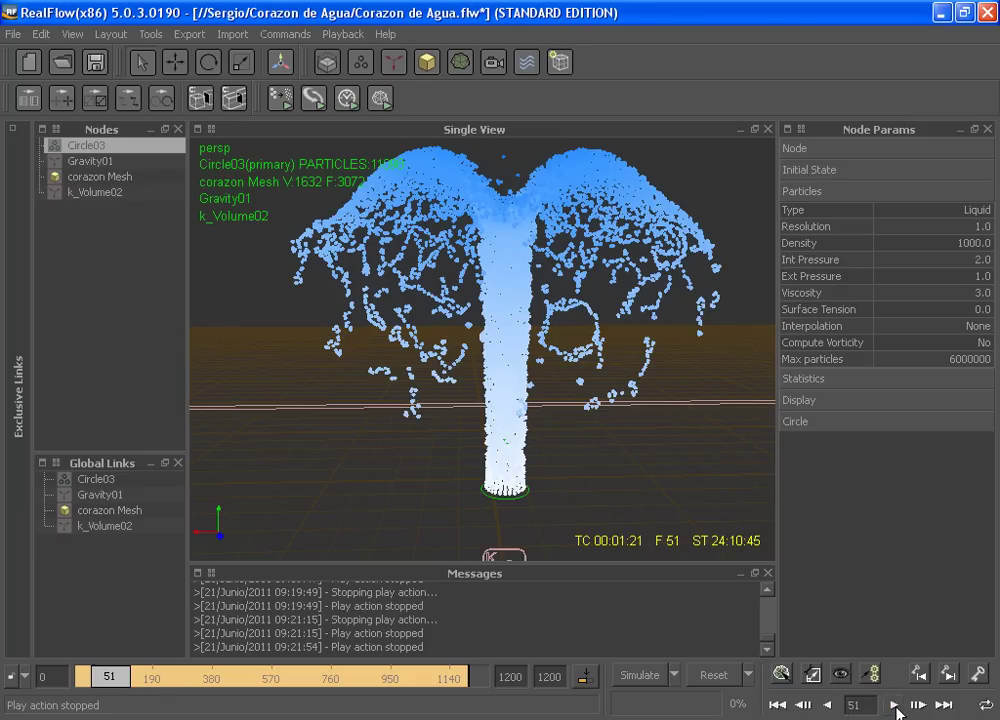
pyautogui.click(895, 706)
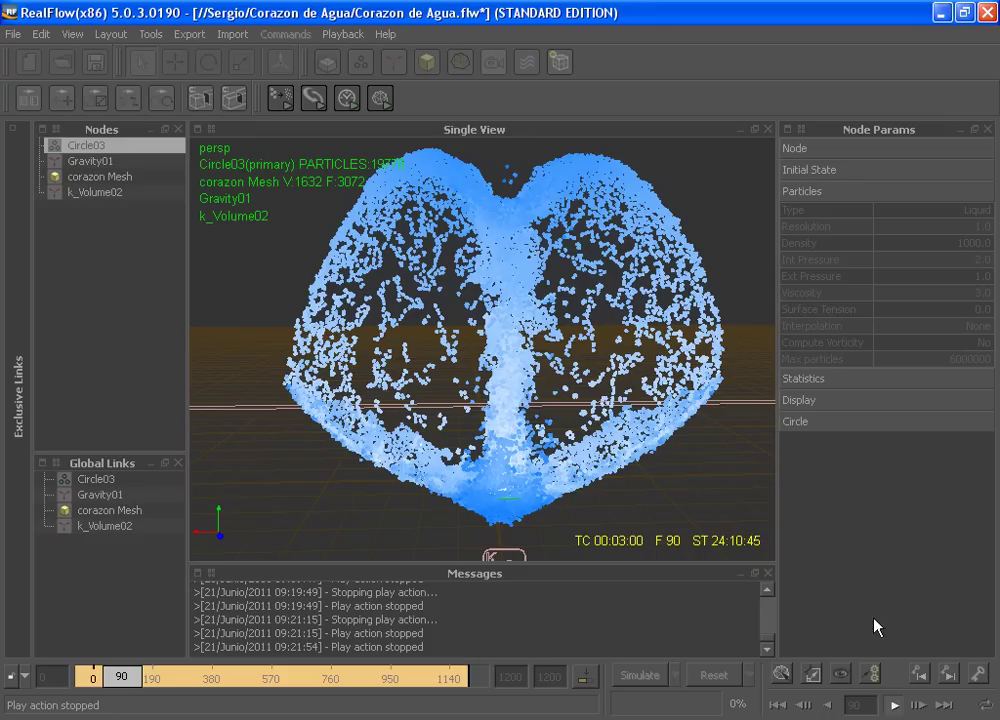
pyautogui.click(895, 708)
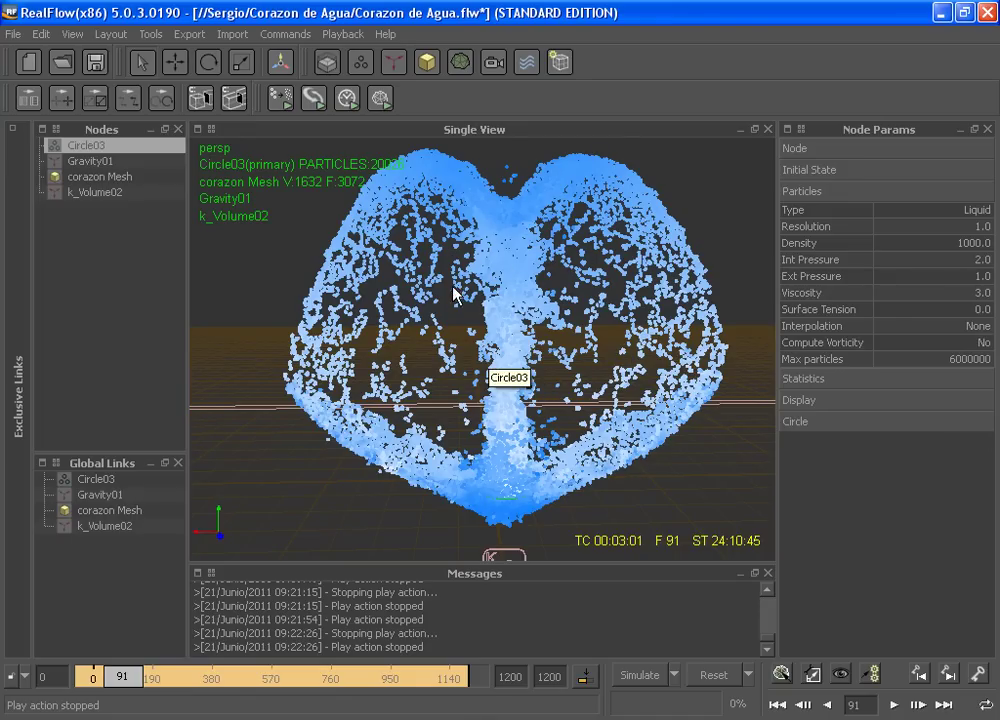
pyautogui.moveTo(498, 340)
pyautogui.keyDown('alt'); pyautogui.mouseDown()
pyautogui.moveTo(266, 310)
pyautogui.moveTo(550, 333)
pyautogui.moveTo(456, 297)
pyautogui.mouseUp(); pyautogui.keyUp('alt')
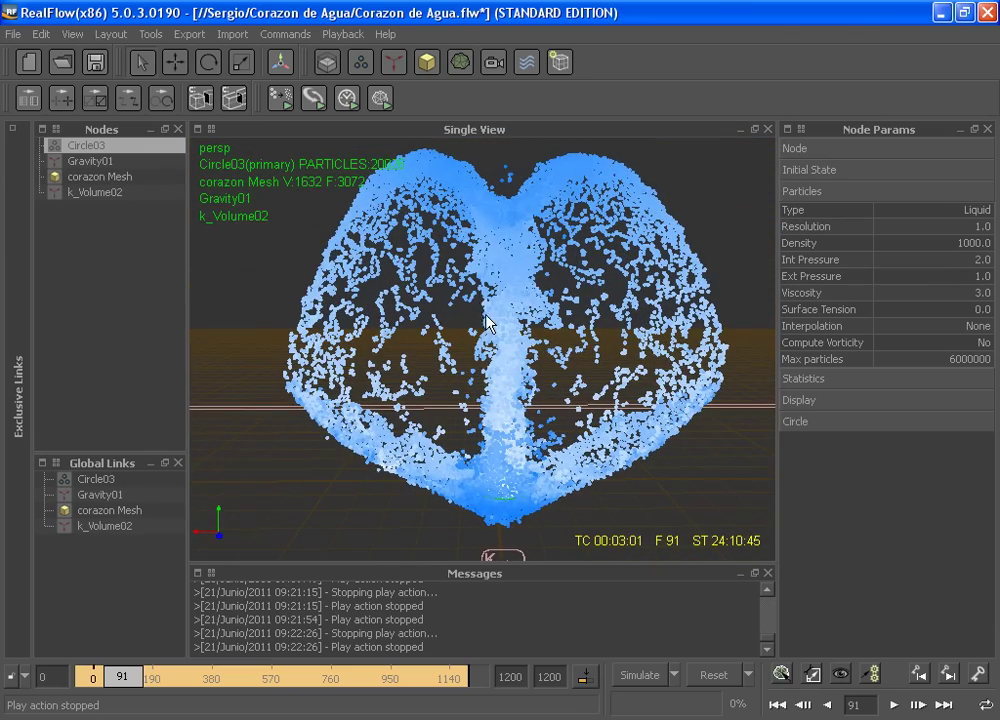
# Open and close the mesh types dropdown on the toolbar
pyautogui.click(460, 64)
pyautogui.click(457, 66)
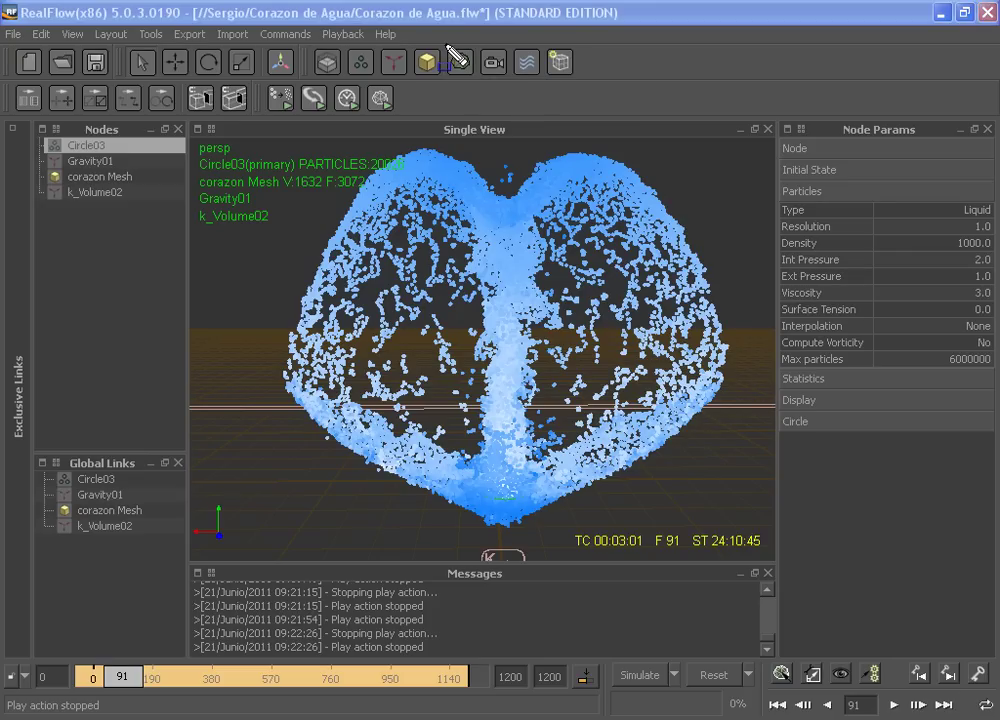
pyautogui.moveTo(446, 38); pyautogui.dragTo(478, 84)
# Add a Standard particle mesh and rename its ParticleMesh_ST01 node to 'Agua'
pyautogui.click(458, 66)
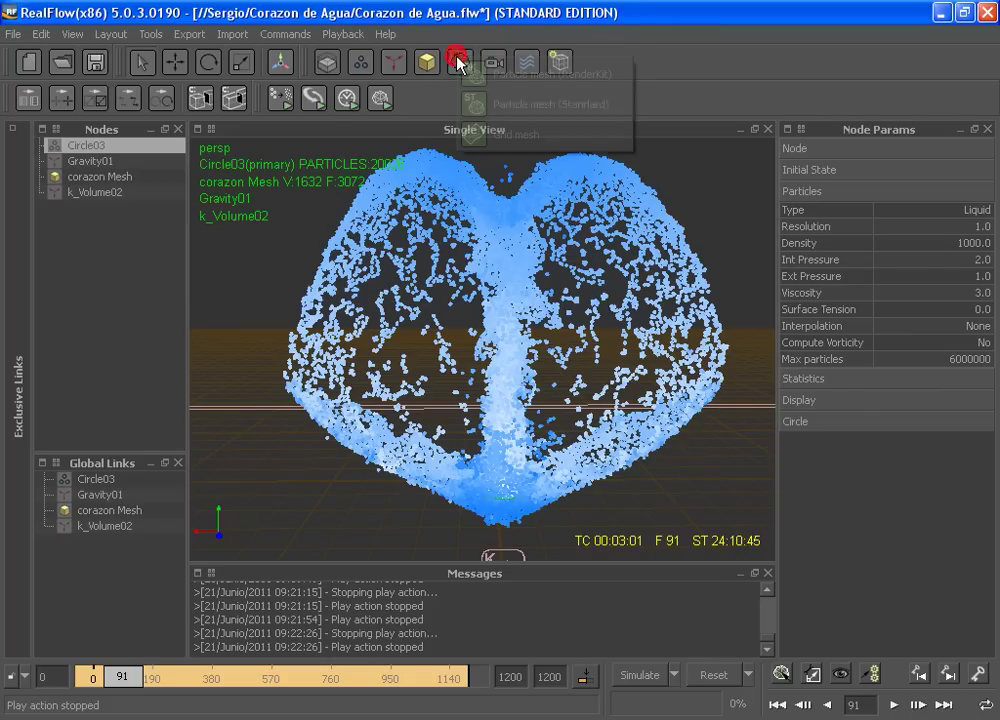
pyautogui.click(534, 106)
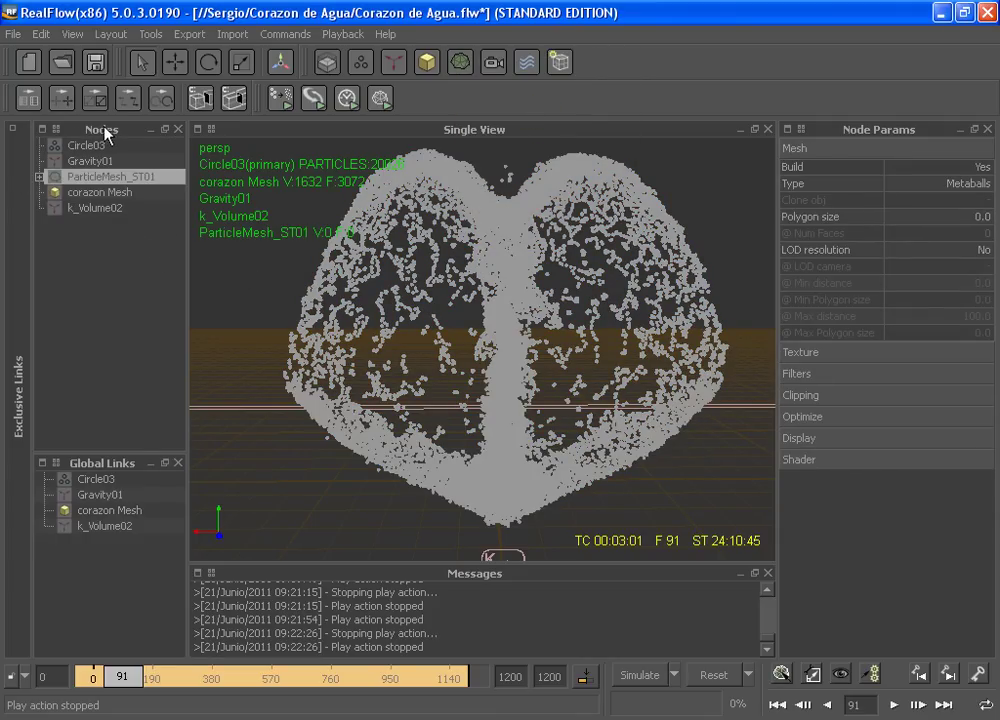
pyautogui.rightClick(121, 185)
pyautogui.click(127, 192)
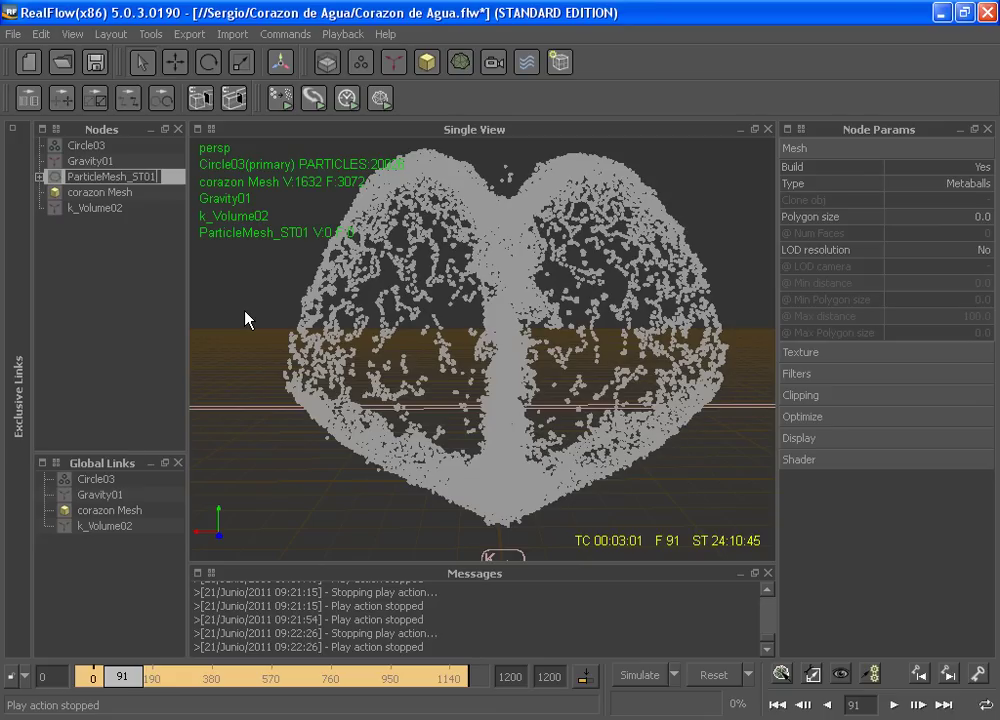
pyautogui.write('Agu')
pyautogui.write('a')
pyautogui.hotkey('ctrl', 'a')
pyautogui.write('A')
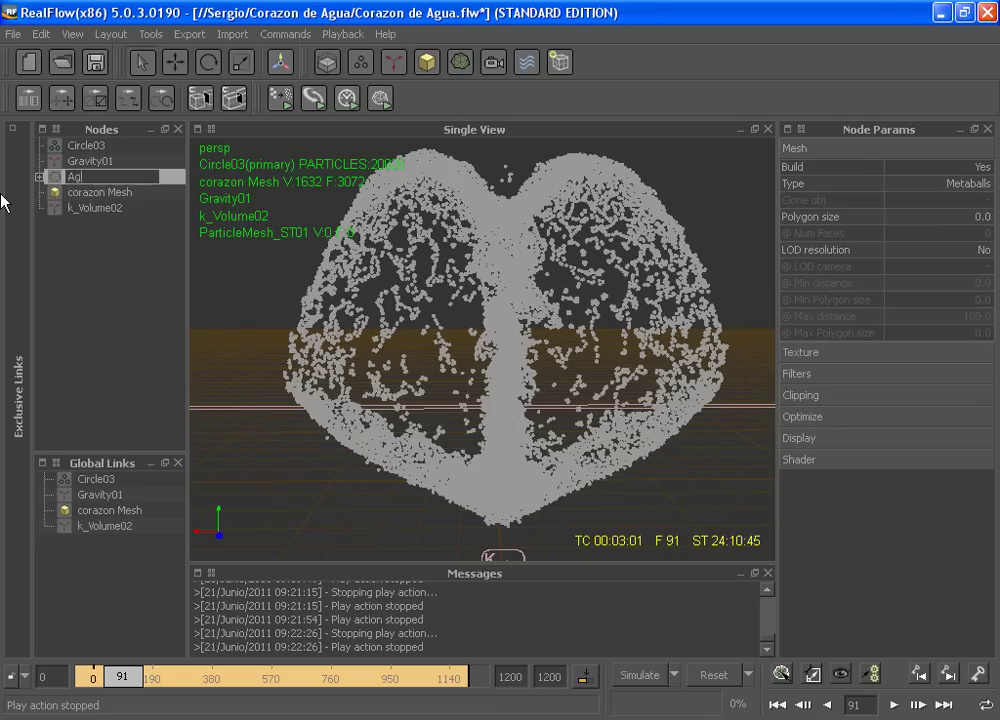
pyautogui.press('Return')
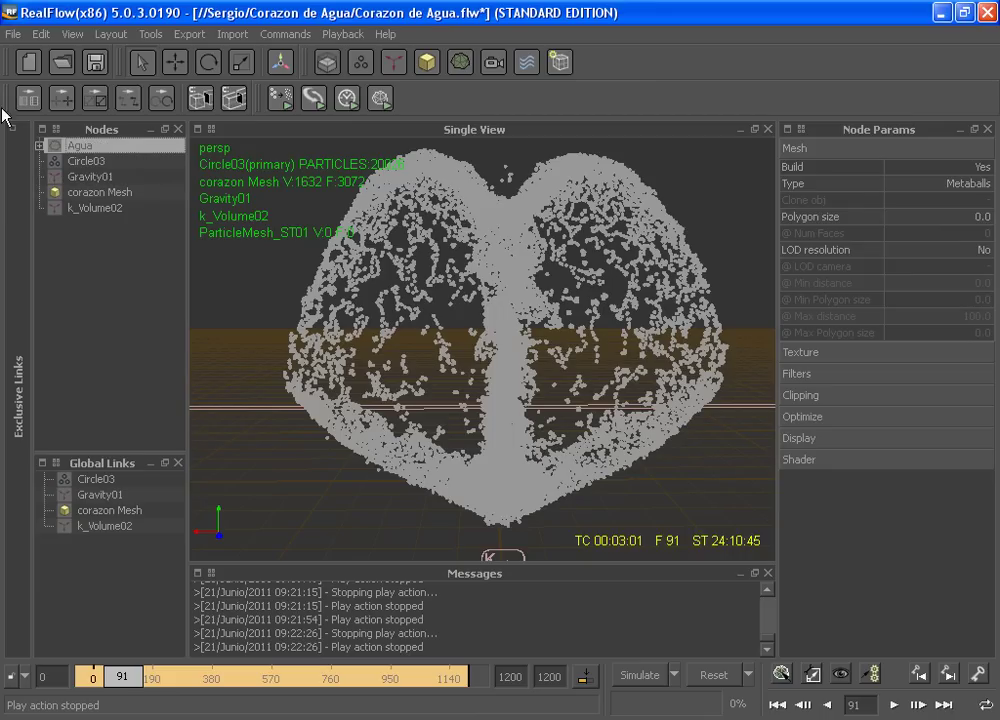
# Select the Circle03 emitter and the Agua node, then Build the Agua mesh at frame 91
pyautogui.click(39, 147)
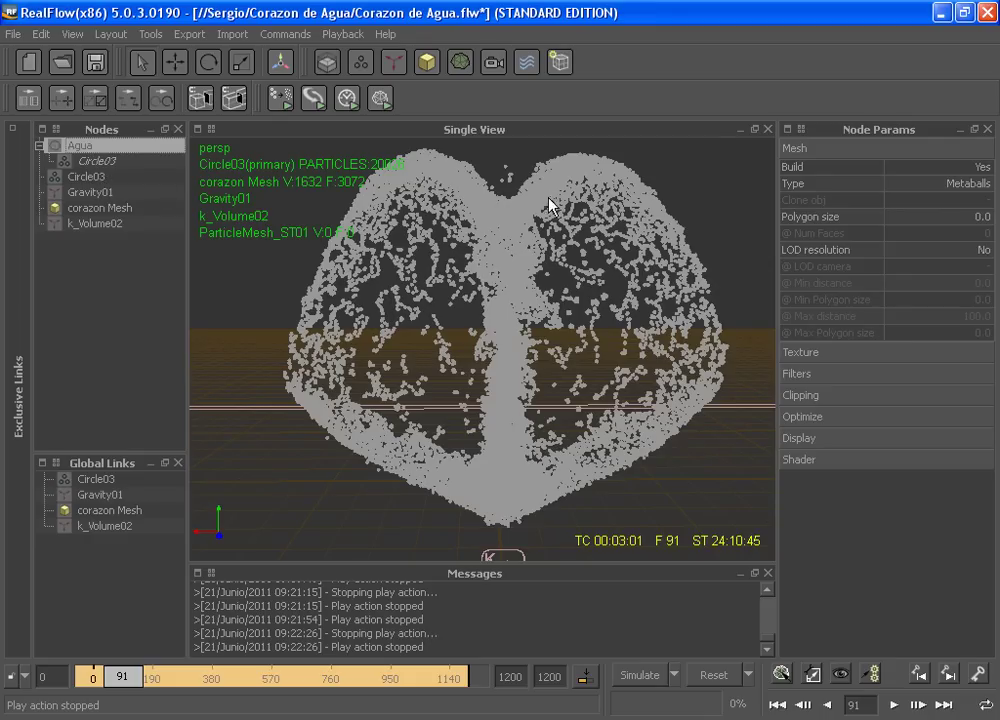
pyautogui.click(506, 226)
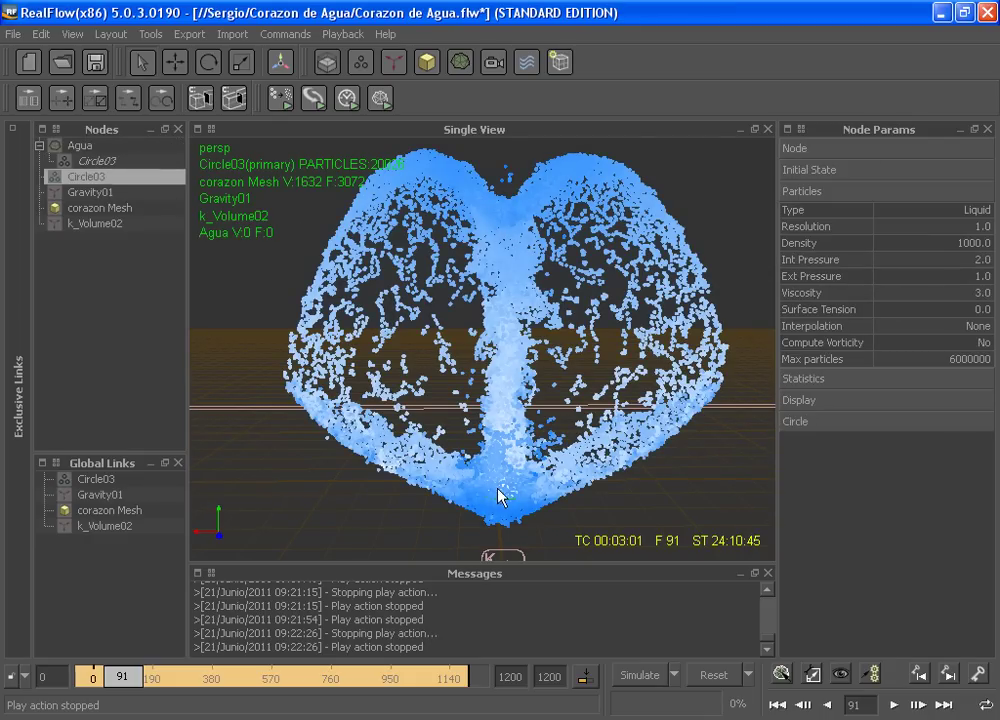
pyautogui.click(82, 148)
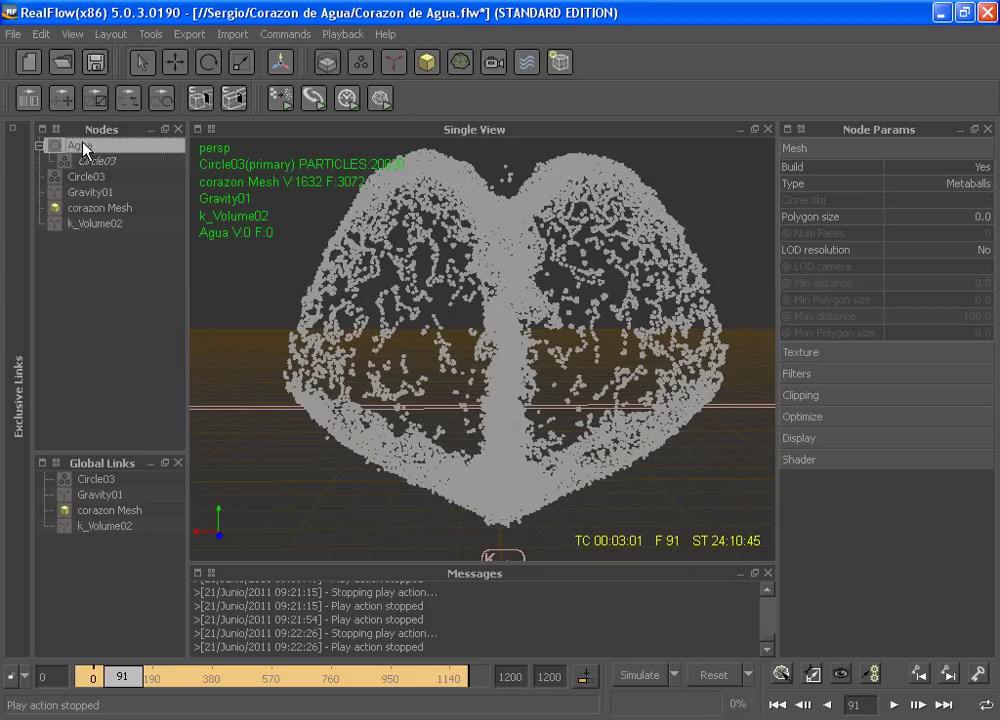
pyautogui.click(460, 66)
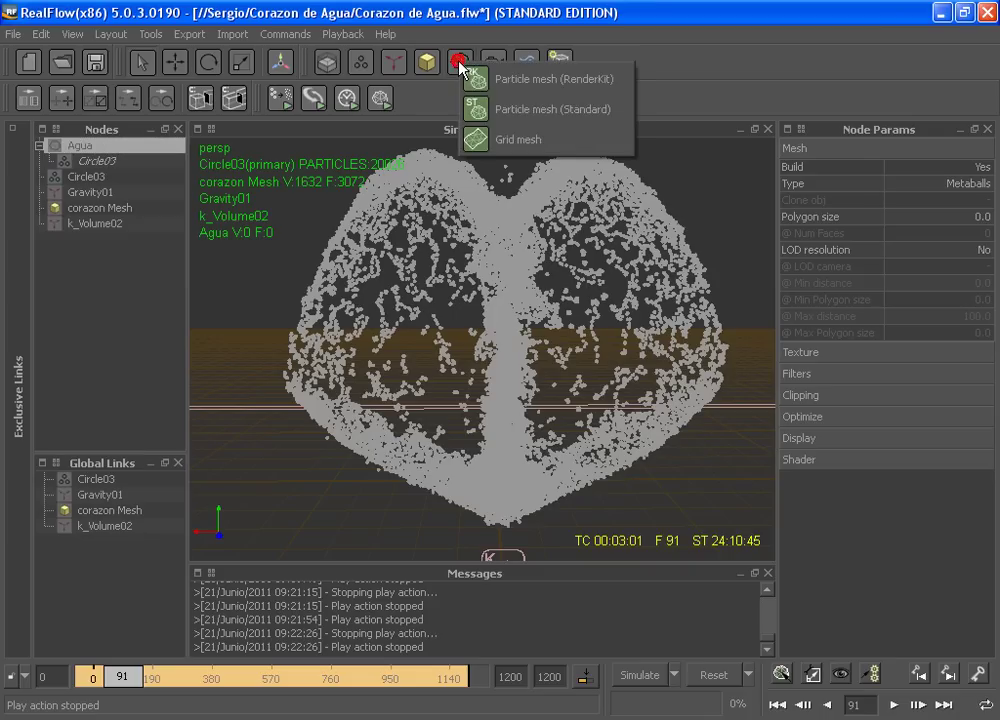
pyautogui.rightClick(122, 148)
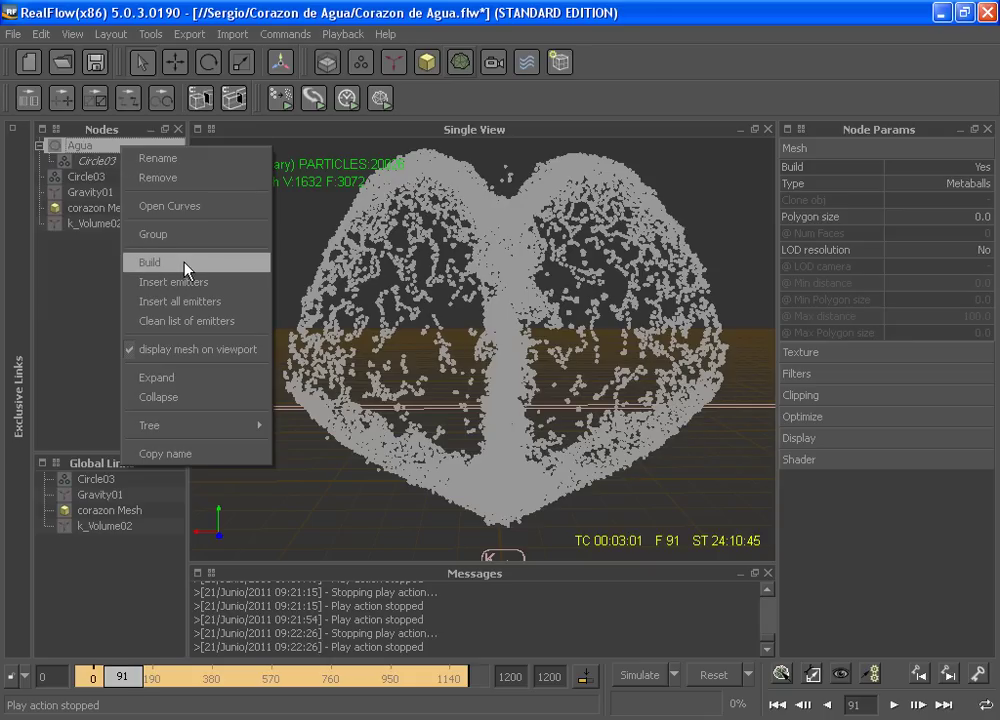
pyautogui.click(184, 263)
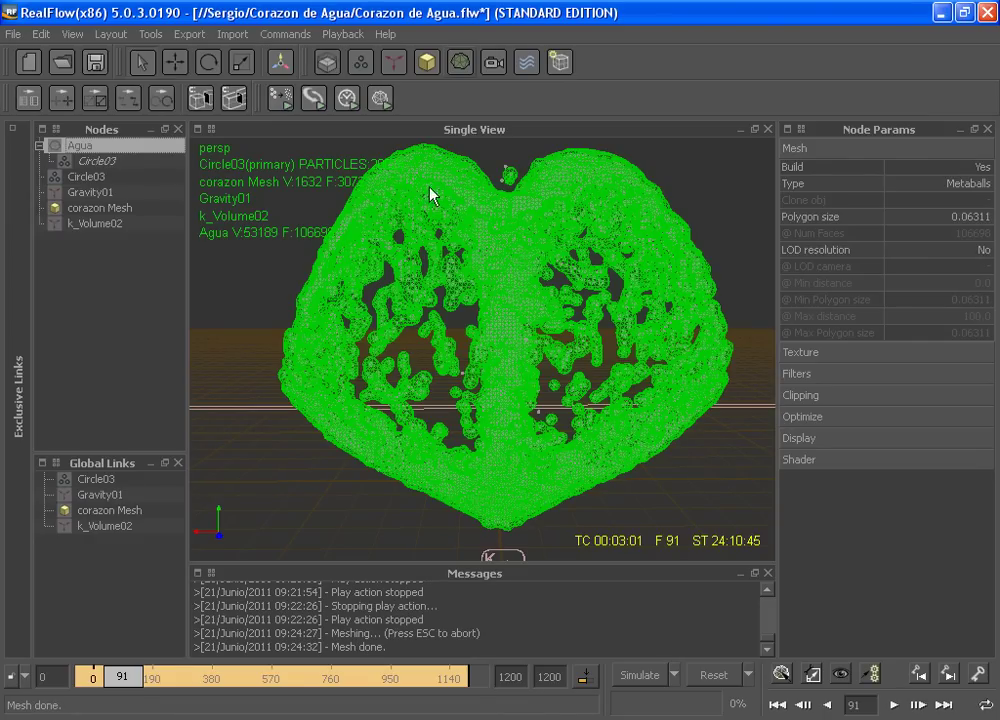
# Orbit and zoom around the green Agua heart mesh, then open the View shading options
pyautogui.keyDown('alt'); pyautogui.moveTo(527, 283); pyautogui.dragTo(585, 332); pyautogui.keyUp('alt')
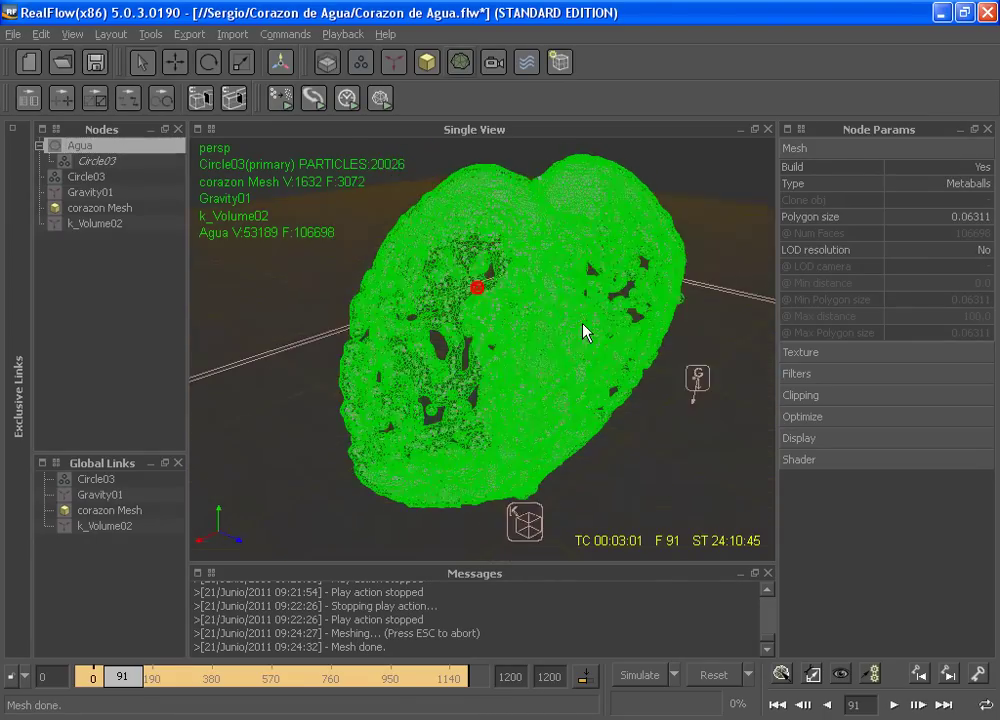
pyautogui.moveTo(565, 340)
pyautogui.keyDown('alt'); pyautogui.mouseDown(button='right')
pyautogui.moveTo(440, 350)
pyautogui.moveTo(562, 310)
pyautogui.moveTo(460, 315)
pyautogui.mouseUp(button='right'); pyautogui.keyUp('alt')
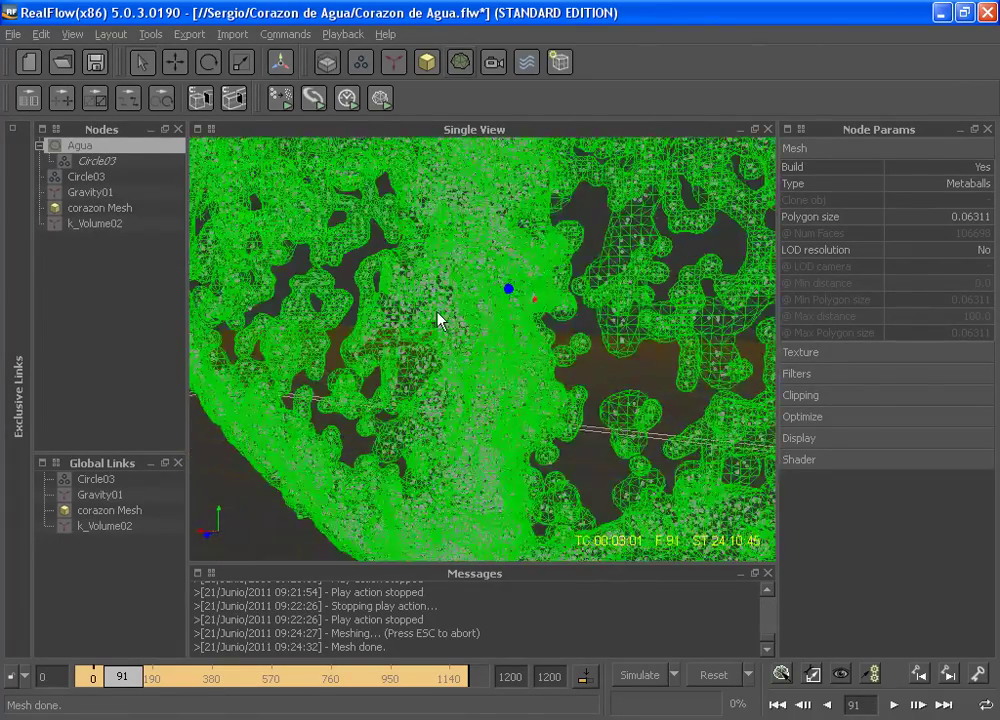
pyautogui.keyDown('alt'); pyautogui.moveTo(447, 325); pyautogui.dragTo(556, 312); pyautogui.keyUp('alt')
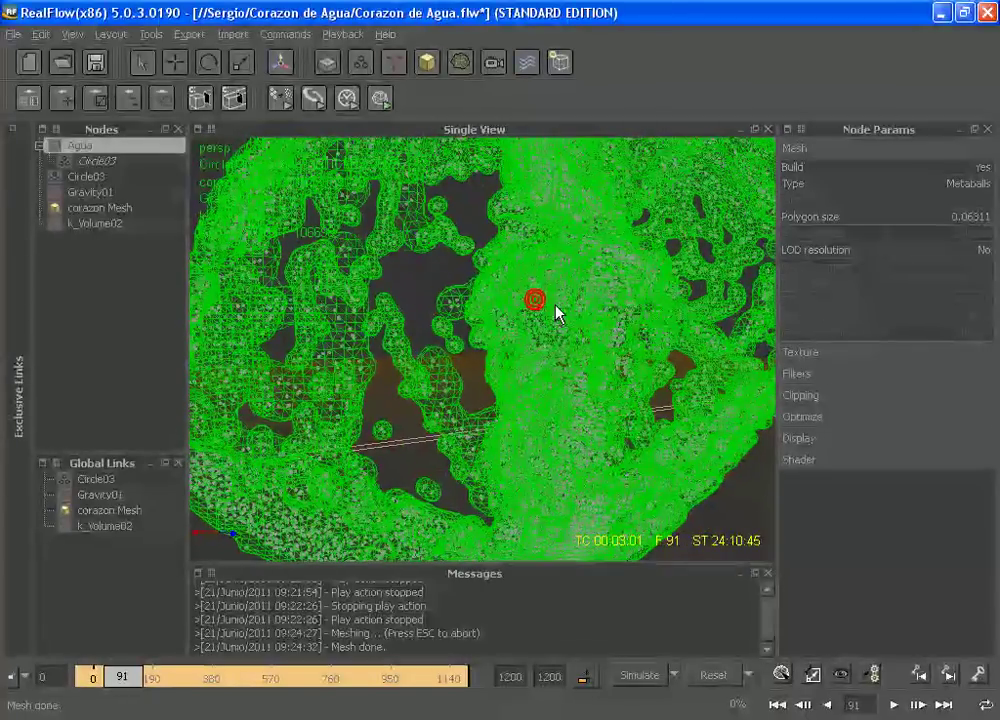
pyautogui.moveTo(556, 312)
pyautogui.keyDown('alt'); pyautogui.mouseDown(button='right')
pyautogui.moveTo(520, 308)
pyautogui.moveTo(574, 297)
pyautogui.mouseUp(button='right'); pyautogui.keyUp('alt')
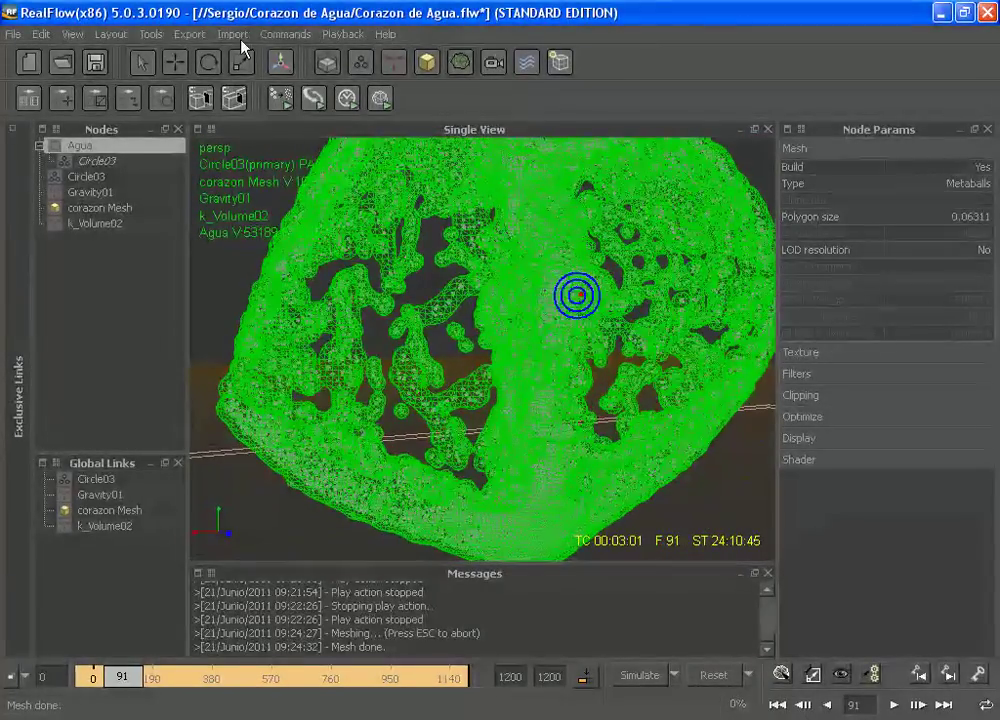
pyautogui.click(73, 33)
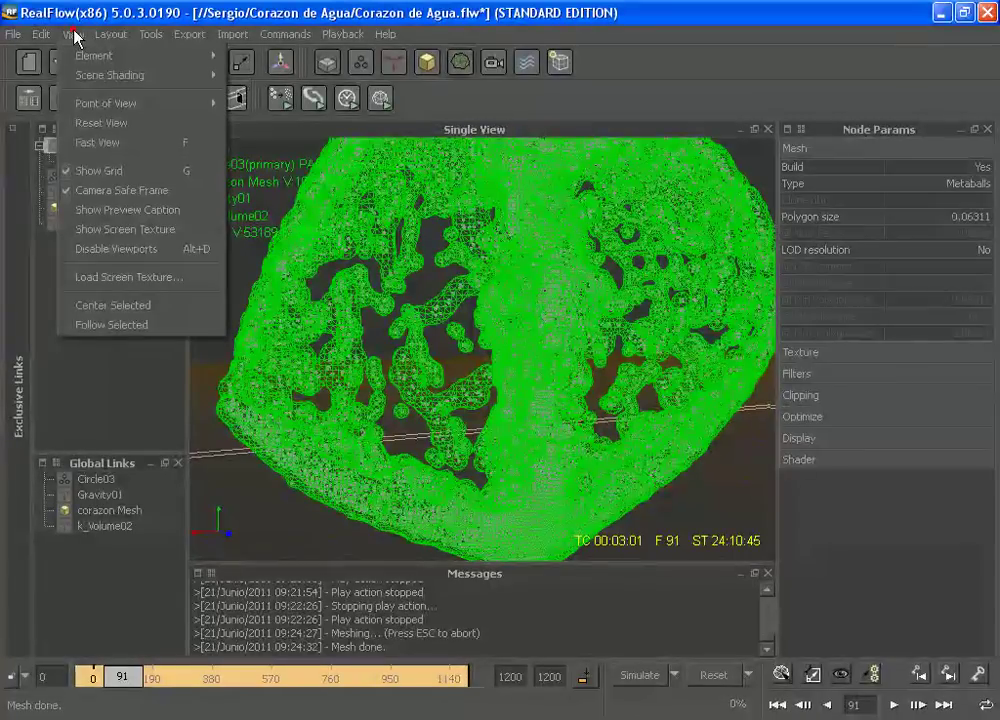
pyautogui.moveTo(110, 75)
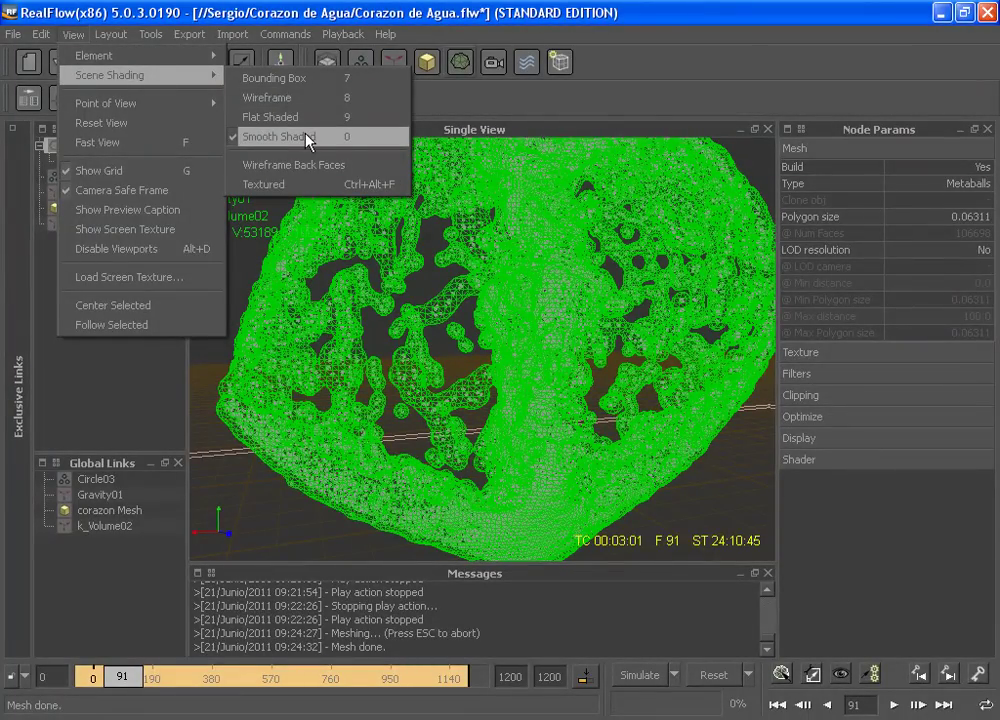
# Try wireframe, bounding-box and shaded display, settling on Smooth Shaded for the Agua mesh
pyautogui.click(272, 98)
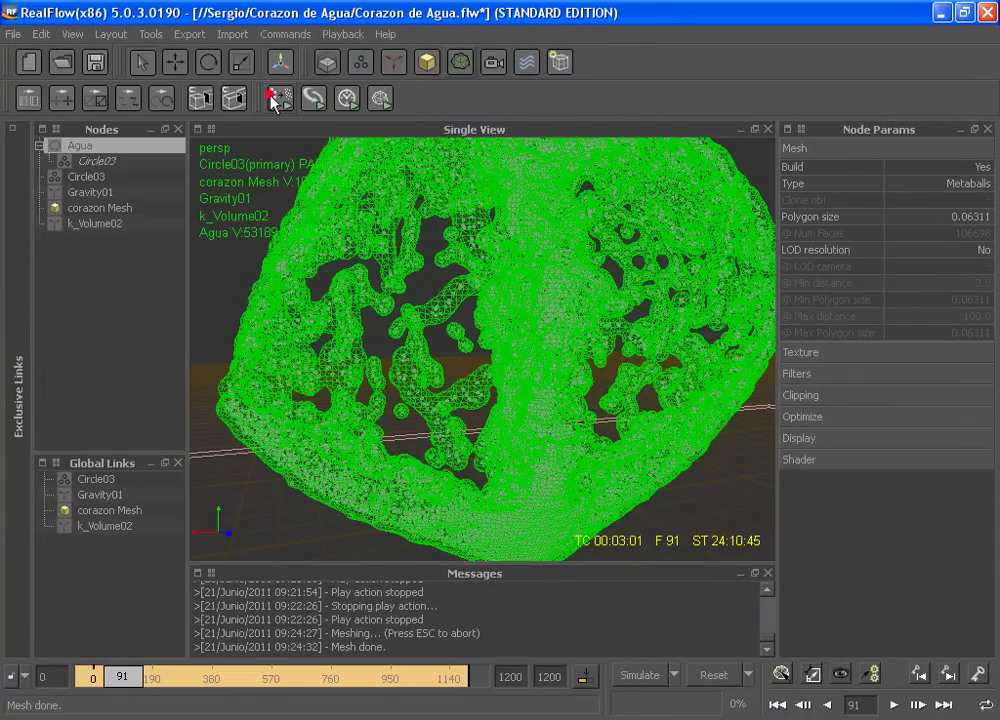
pyautogui.click(72, 34)
pyautogui.moveTo(110, 75)
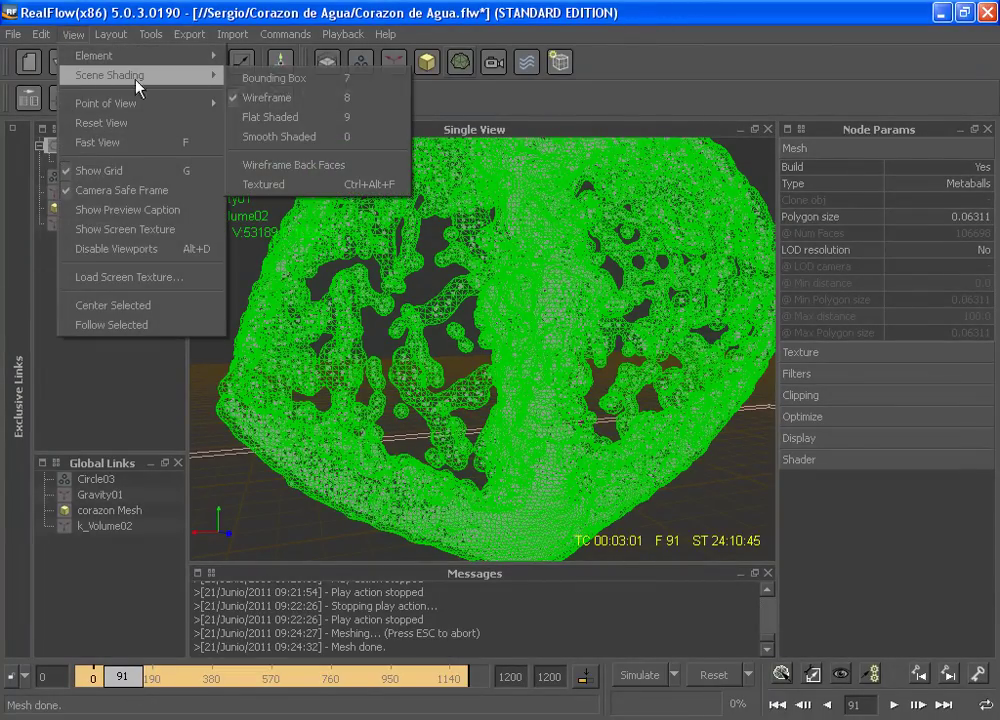
pyautogui.click(260, 78)
pyautogui.click(72, 34)
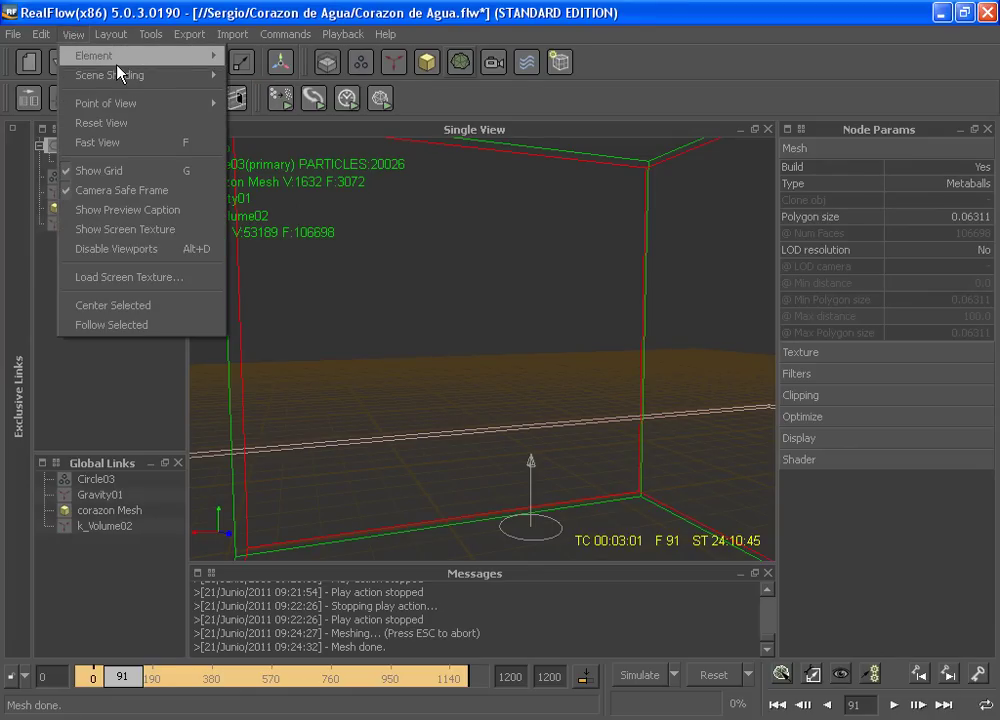
pyautogui.moveTo(110, 75)
pyautogui.click(258, 92)
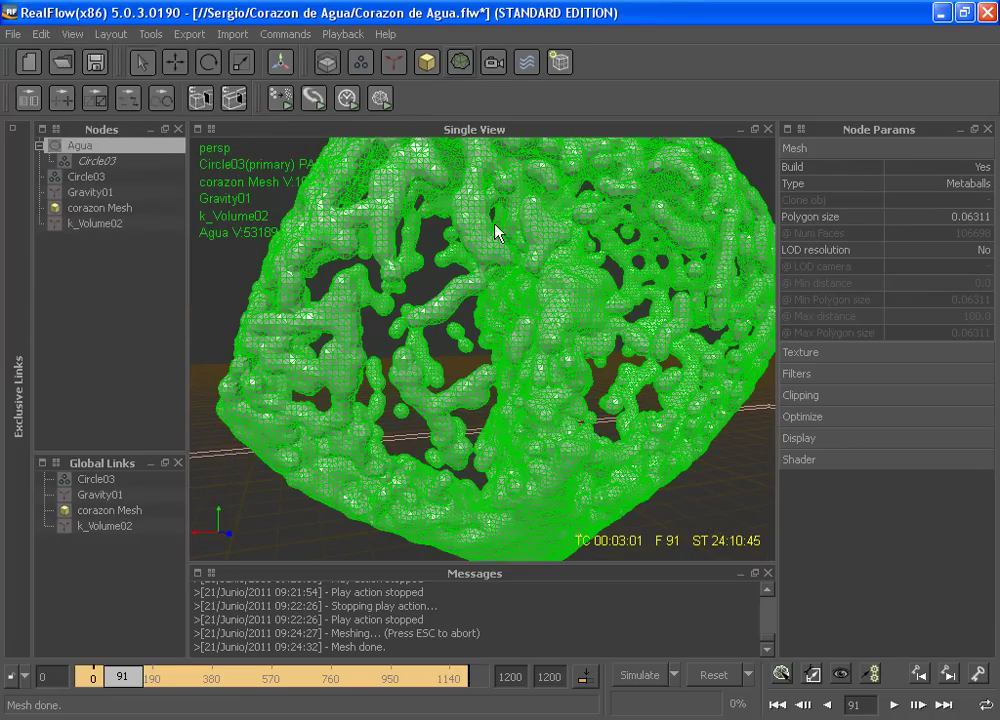
pyautogui.click(222, 290)
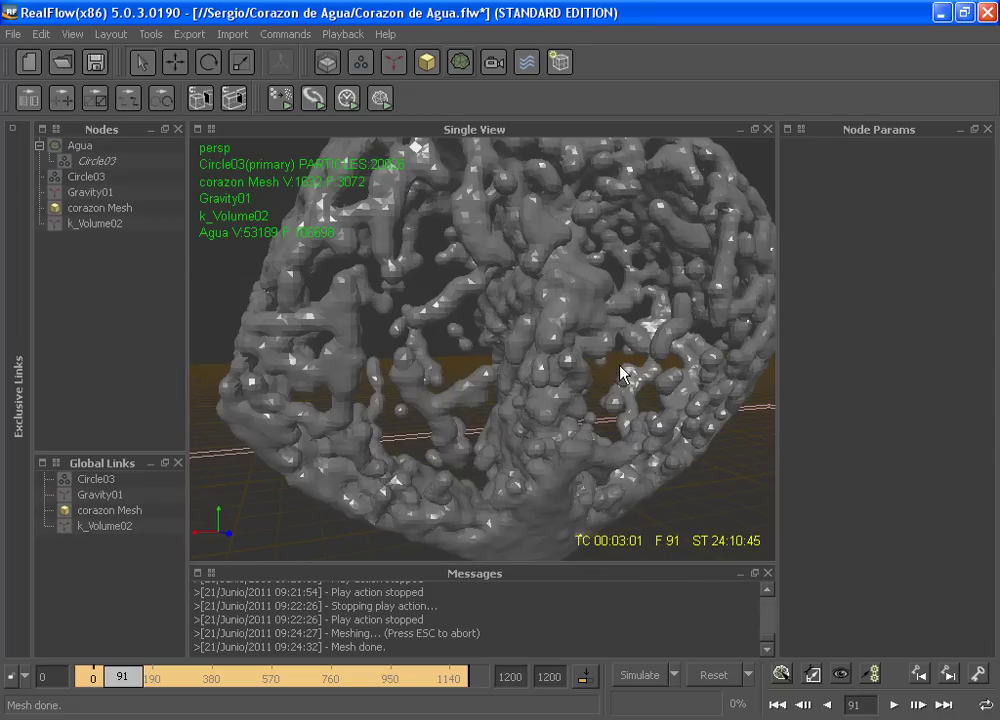
pyautogui.click(333, 245)
pyautogui.click(44, 34)
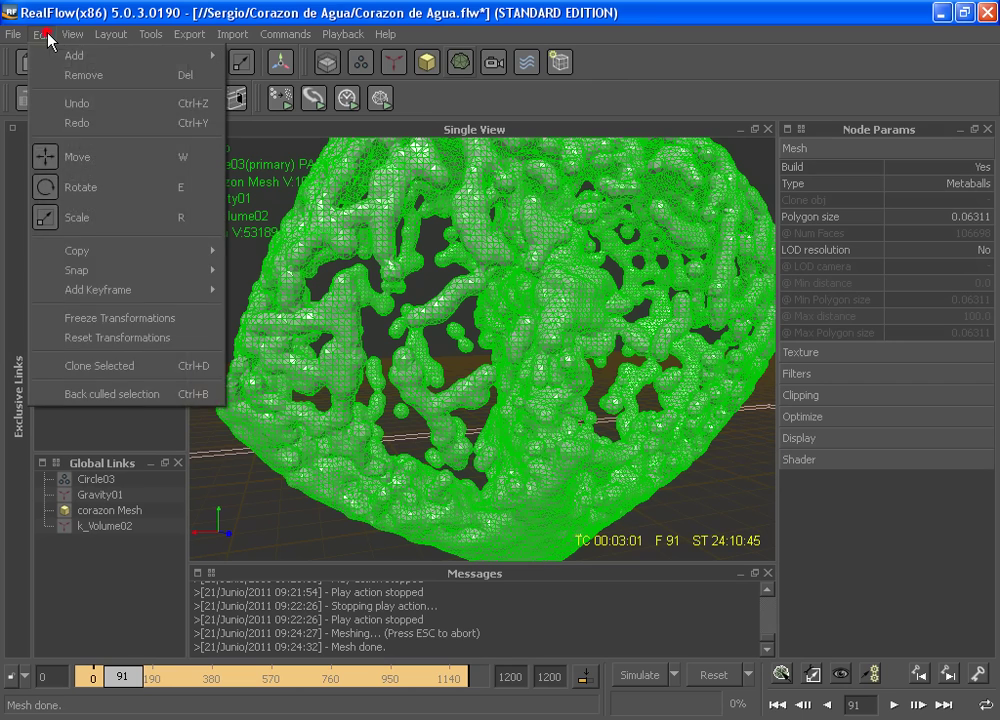
pyautogui.moveTo(73, 34)
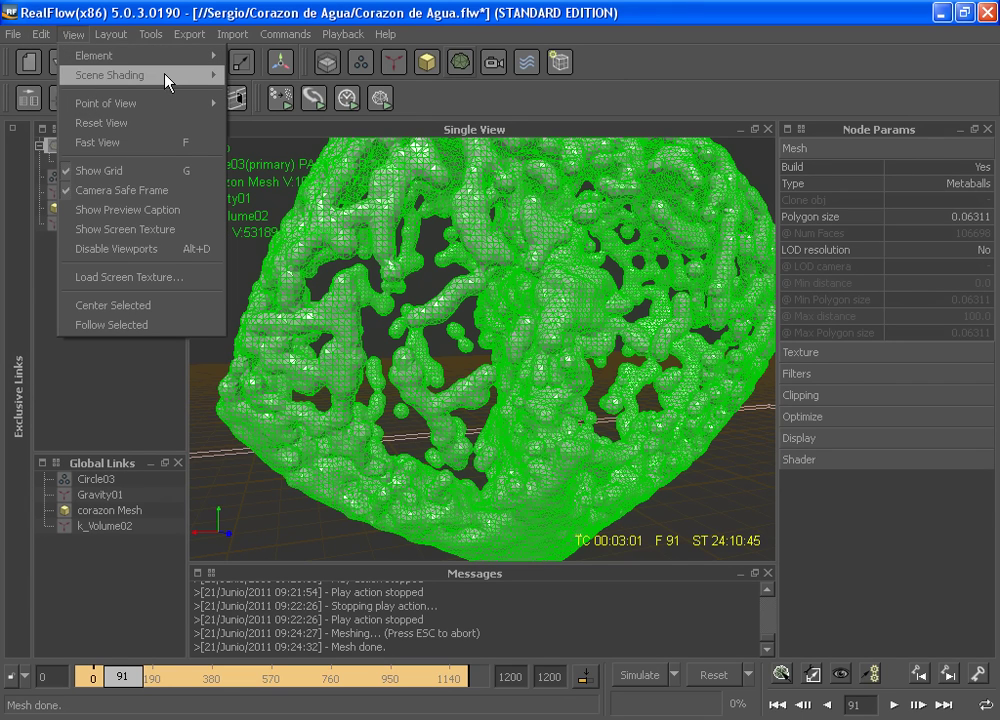
pyautogui.moveTo(140, 75)
pyautogui.click(290, 146)
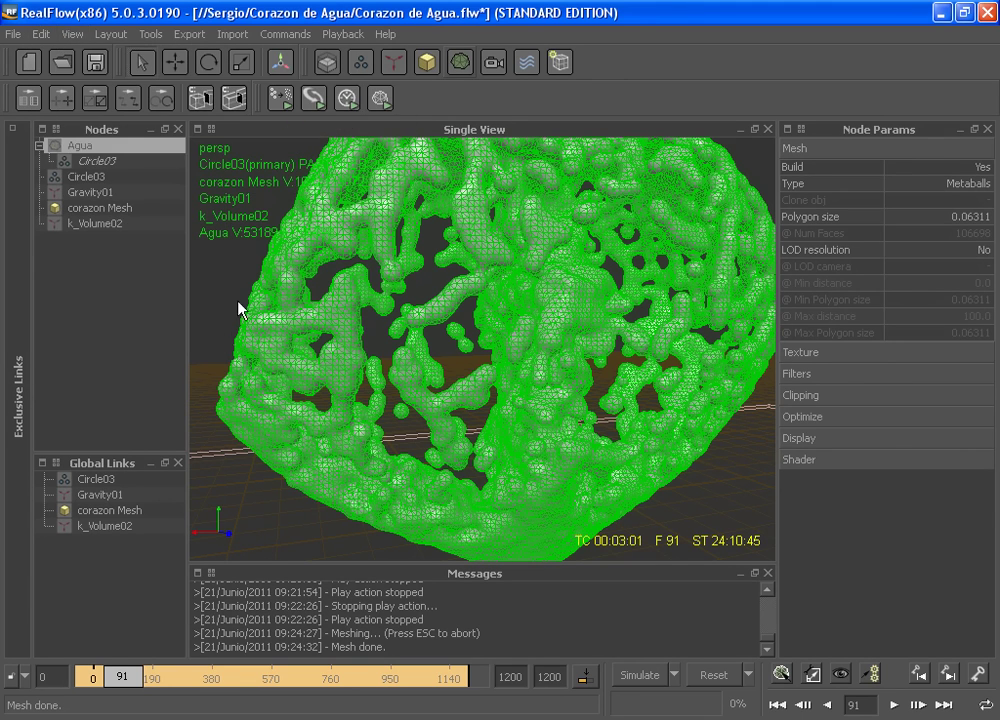
# Orbit and zoom to frame the grey porous heart mesh from the front
pyautogui.keyDown('alt'); pyautogui.moveTo(556, 442); pyautogui.dragTo(455, 377); pyautogui.keyUp('alt')
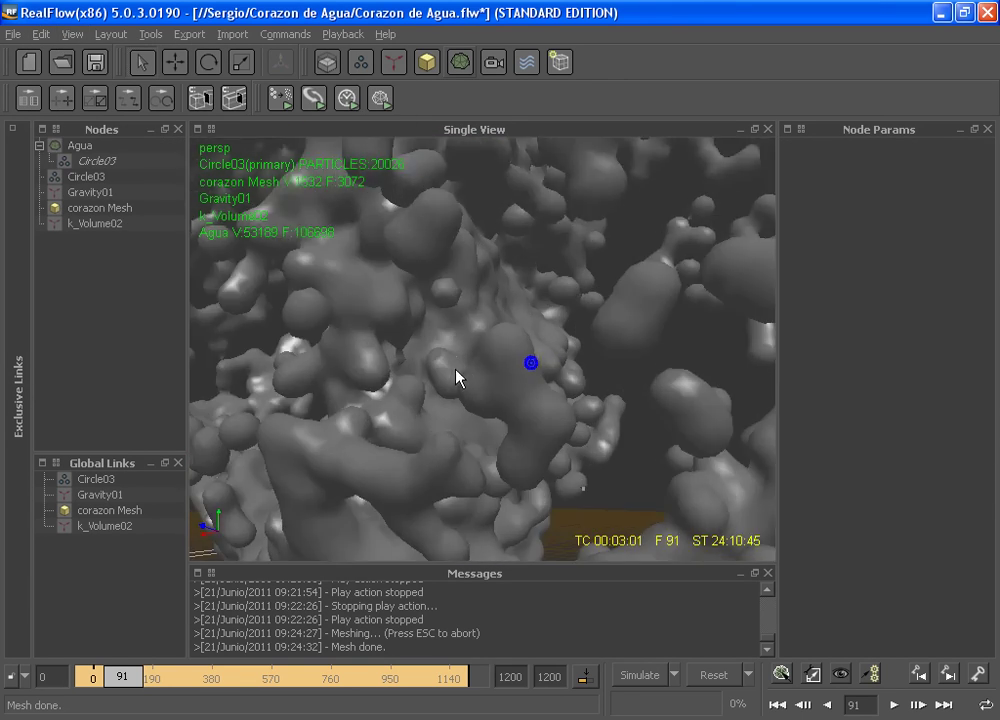
pyautogui.scroll(-5, 455, 377)
pyautogui.moveTo(562, 361)
pyautogui.keyDown('alt'); pyautogui.mouseDown()
pyautogui.moveTo(585, 337)
pyautogui.moveTo(391, 325)
pyautogui.moveTo(469, 292)
pyautogui.mouseUp(); pyautogui.keyUp('alt')
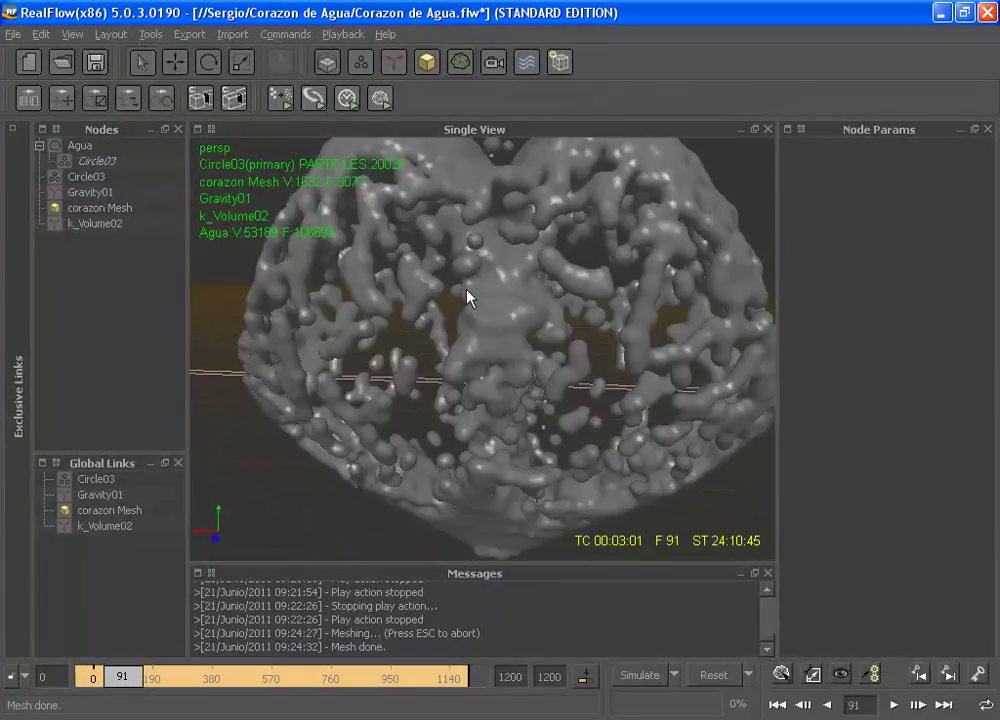
pyautogui.scroll(3, 469, 295)
pyautogui.scroll(-3, 469, 297)
pyautogui.moveTo(576, 283)
pyautogui.keyDown('alt'); pyautogui.mouseDown()
pyautogui.moveTo(477, 311)
pyautogui.moveTo(625, 290)
pyautogui.moveTo(405, 320)
pyautogui.moveTo(431, 350)
pyautogui.moveTo(413, 379)
pyautogui.moveTo(558, 373)
pyautogui.moveTo(636, 327)
pyautogui.moveTo(509, 330)
pyautogui.moveTo(667, 315)
pyautogui.moveTo(440, 319)
pyautogui.moveTo(467, 288)
pyautogui.mouseUp(); pyautogui.keyUp('alt')
pyautogui.keyDown('alt'); pyautogui.moveTo(446, 288); pyautogui.dragTo(487, 290, button='right'); pyautogui.keyUp('alt')
pyautogui.moveTo(487, 290)
pyautogui.keyDown('alt'); pyautogui.mouseDown()
pyautogui.moveTo(469, 281)
pyautogui.moveTo(520, 252)
pyautogui.moveTo(540, 275)
pyautogui.moveTo(517, 278)
pyautogui.mouseUp(); pyautogui.keyUp('alt')
pyautogui.keyDown('alt'); pyautogui.moveTo(517, 278); pyautogui.dragTo(576, 270, button='right'); pyautogui.keyUp('alt')
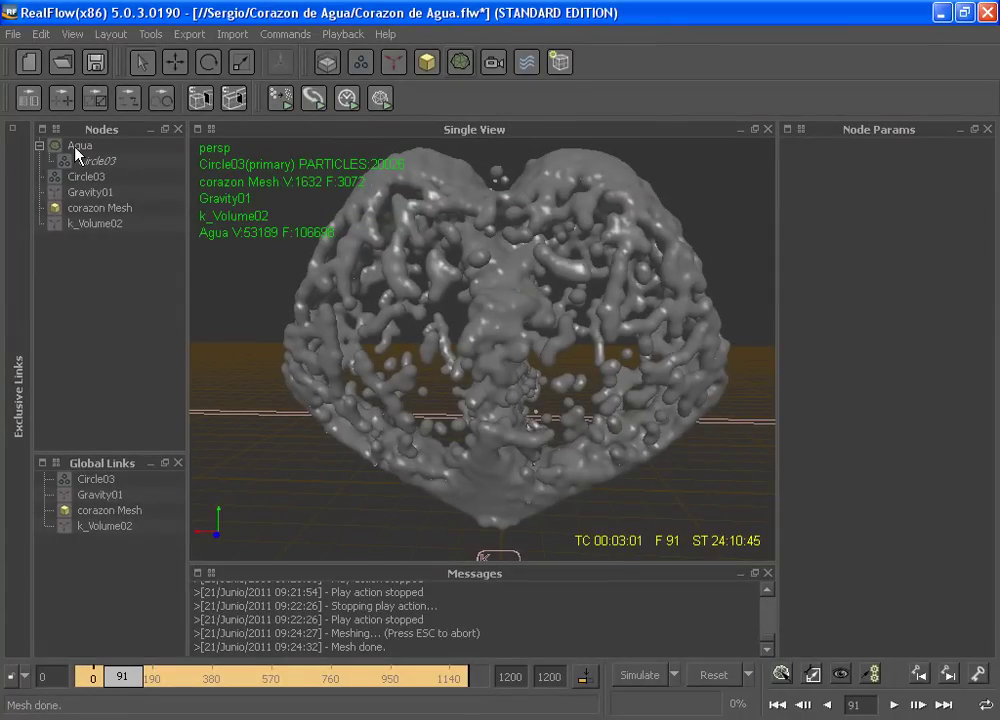
# Select Agua to show its Metaballs settings (polygon size 0.06311) and zoom into its blobs
pyautogui.click(74, 145)
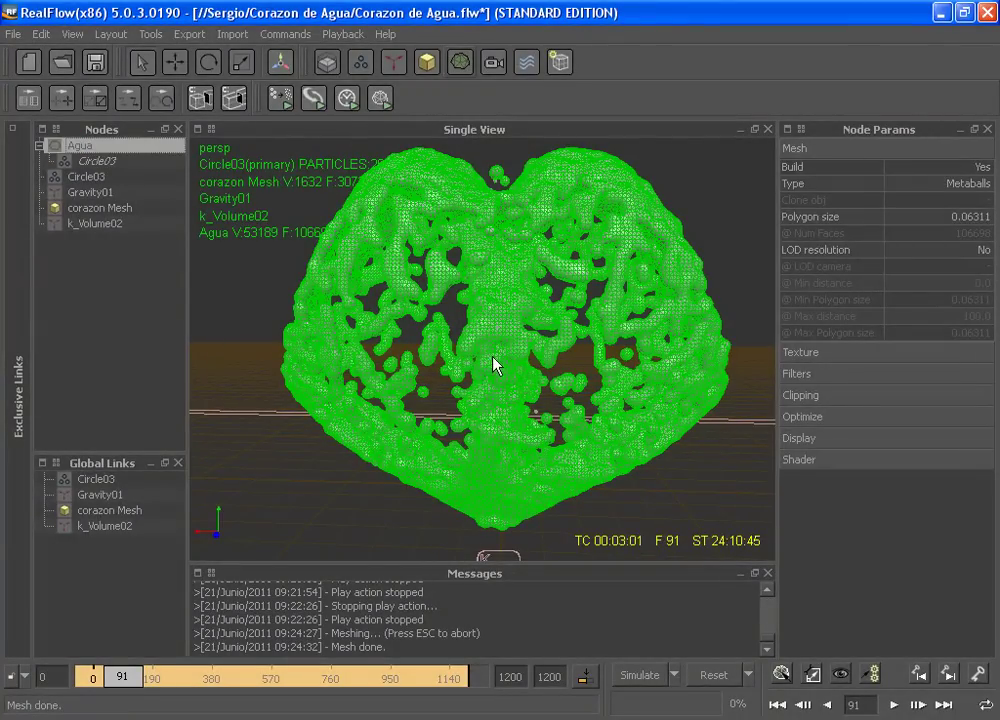
pyautogui.moveTo(469, 311)
pyautogui.keyDown('alt'); pyautogui.mouseDown(button='right')
pyautogui.moveTo(527, 312)
pyautogui.moveTo(422, 312)
pyautogui.moveTo(533, 330)
pyautogui.mouseUp(button='right'); pyautogui.keyUp('alt')
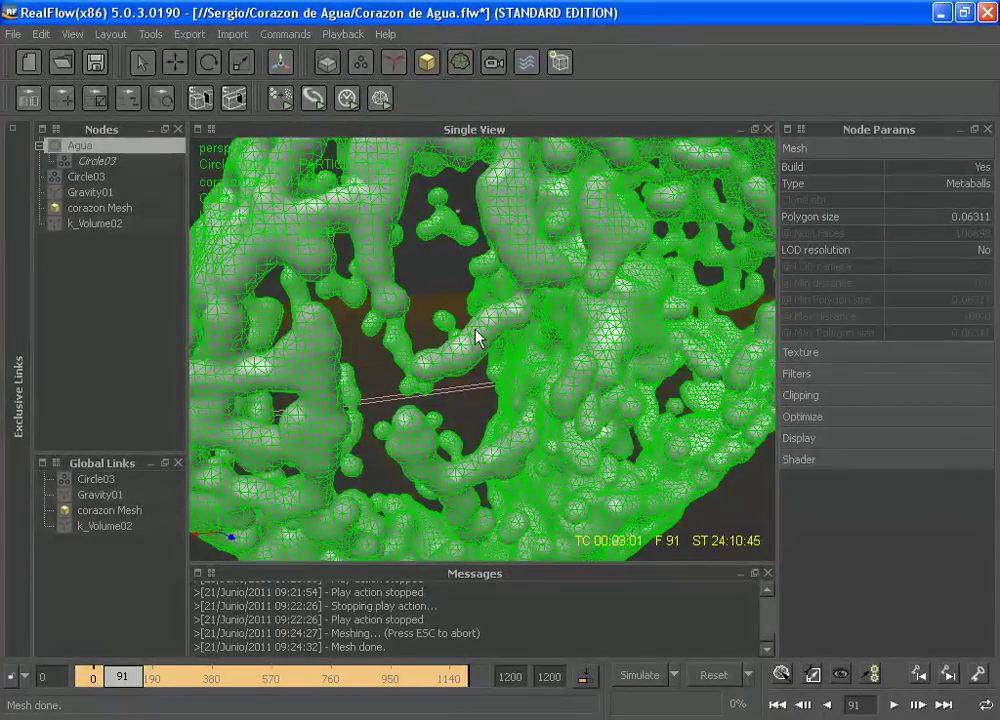
pyautogui.moveTo(430, 374)
pyautogui.keyDown('alt'); pyautogui.mouseDown(button='right')
pyautogui.moveTo(496, 328)
pyautogui.moveTo(491, 346)
pyautogui.moveTo(608, 288)
pyautogui.mouseUp(button='right'); pyautogui.keyUp('alt')
pyautogui.keyDown('alt'); pyautogui.moveTo(577, 330); pyautogui.dragTo(525, 335, button='right'); pyautogui.keyUp('alt')
pyautogui.moveTo(558, 286)
pyautogui.keyDown('alt'); pyautogui.mouseDown(button='right')
pyautogui.moveTo(563, 301)
pyautogui.moveTo(603, 290)
pyautogui.moveTo(554, 335)
pyautogui.moveTo(617, 355)
pyautogui.moveTo(600, 345)
pyautogui.mouseUp(button='right'); pyautogui.keyUp('alt')
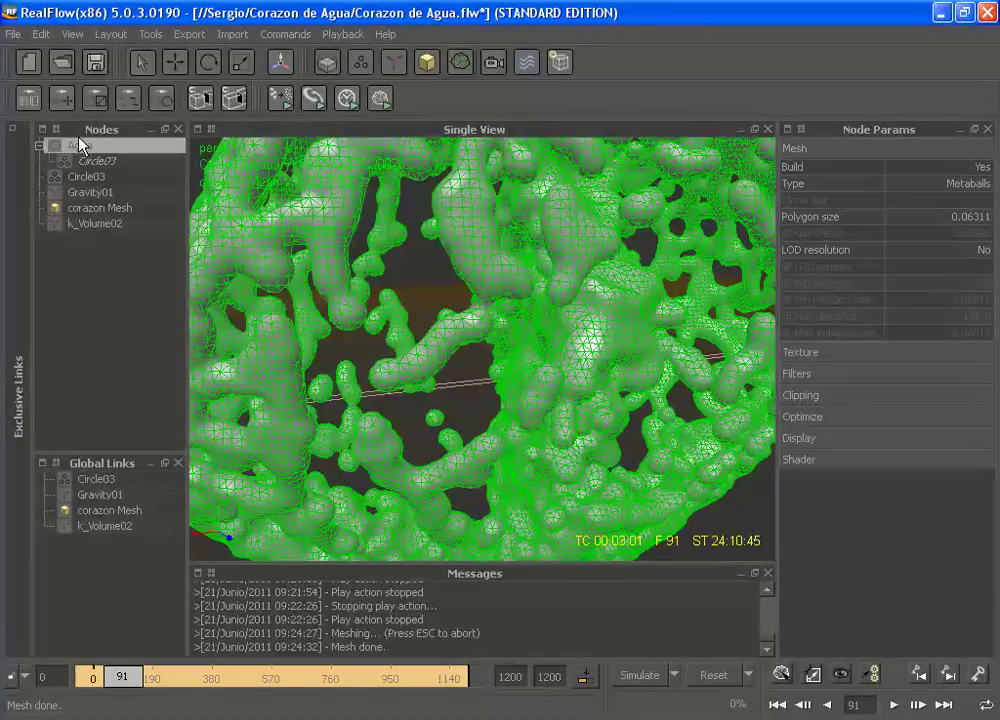
pyautogui.click(460, 62)
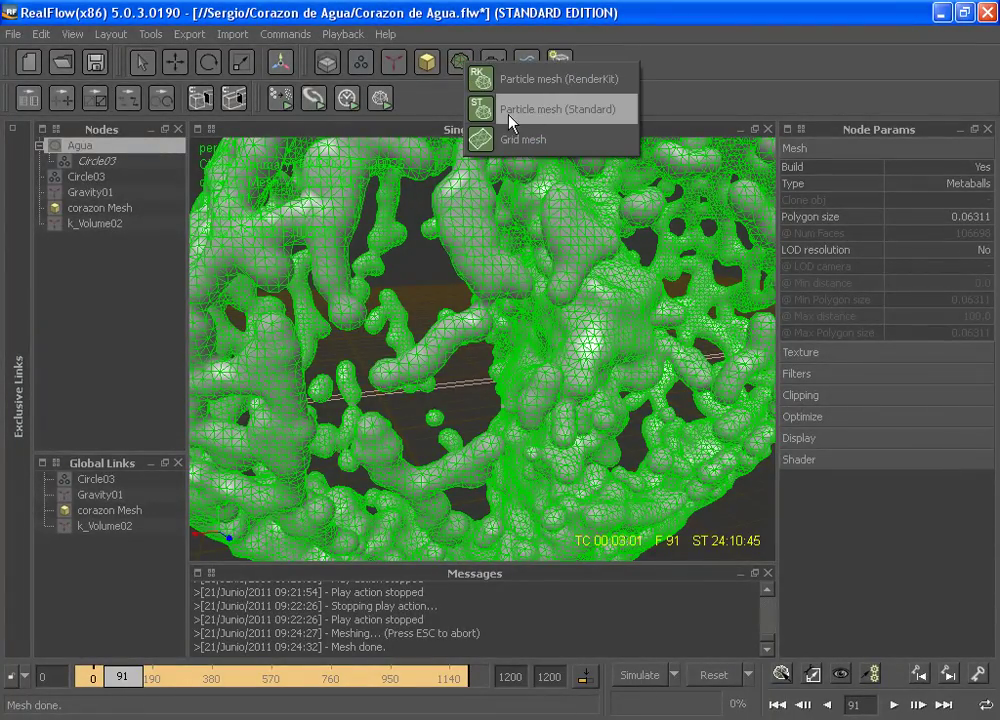
# Dismiss the mesh flyout, keep Metaballs as Agua's mesh type, and zoom the view
pyautogui.click(730, 27)
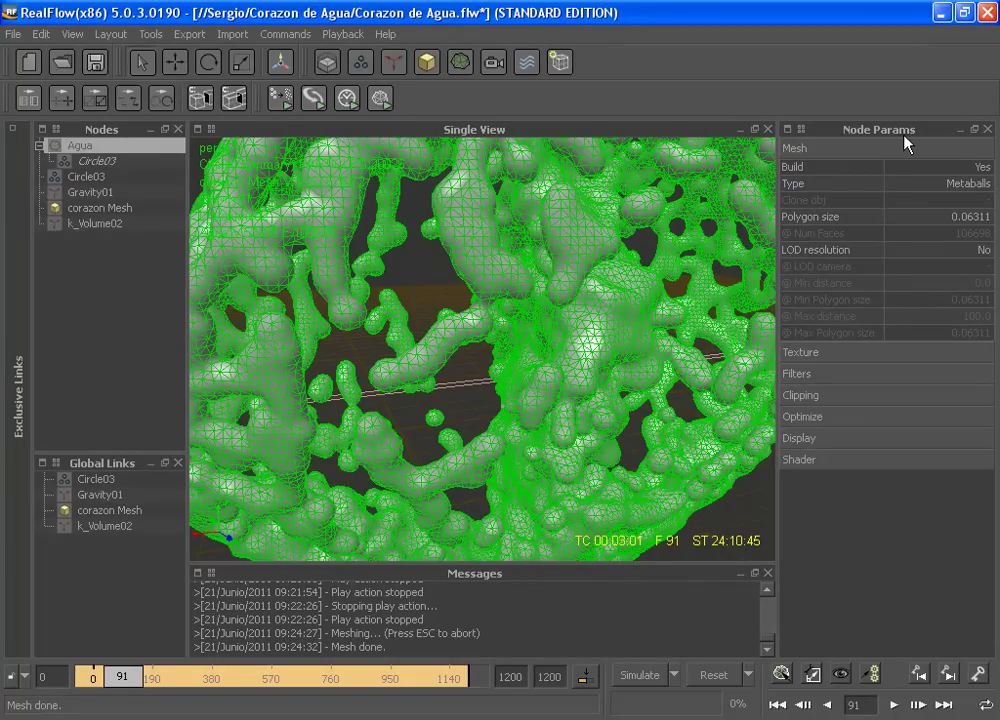
pyautogui.click(950, 188)
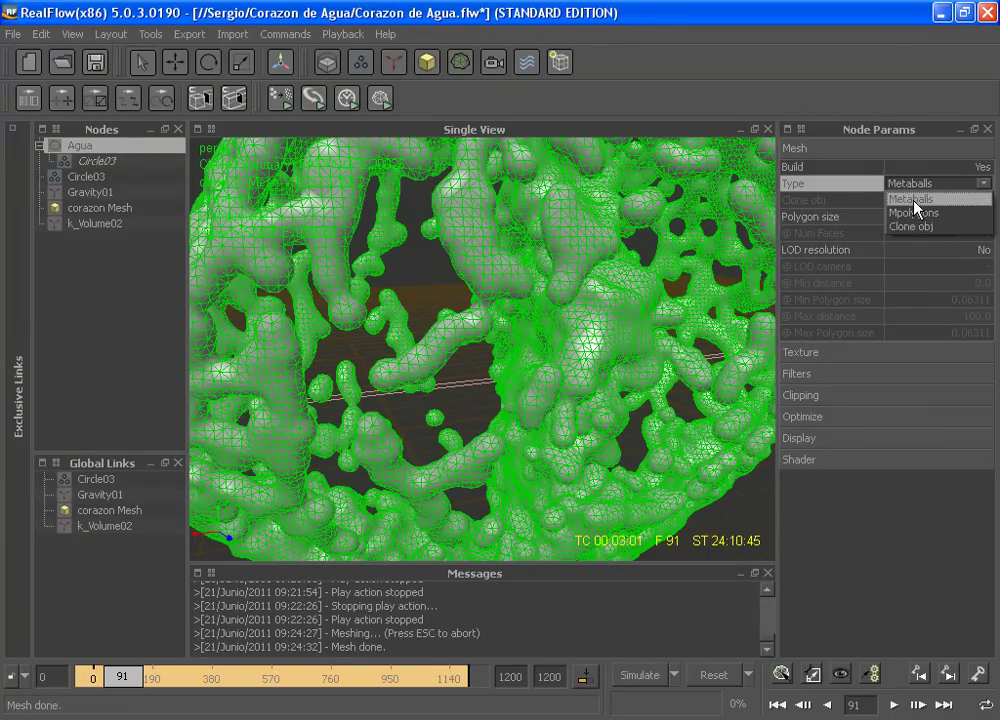
pyautogui.click(913, 198)
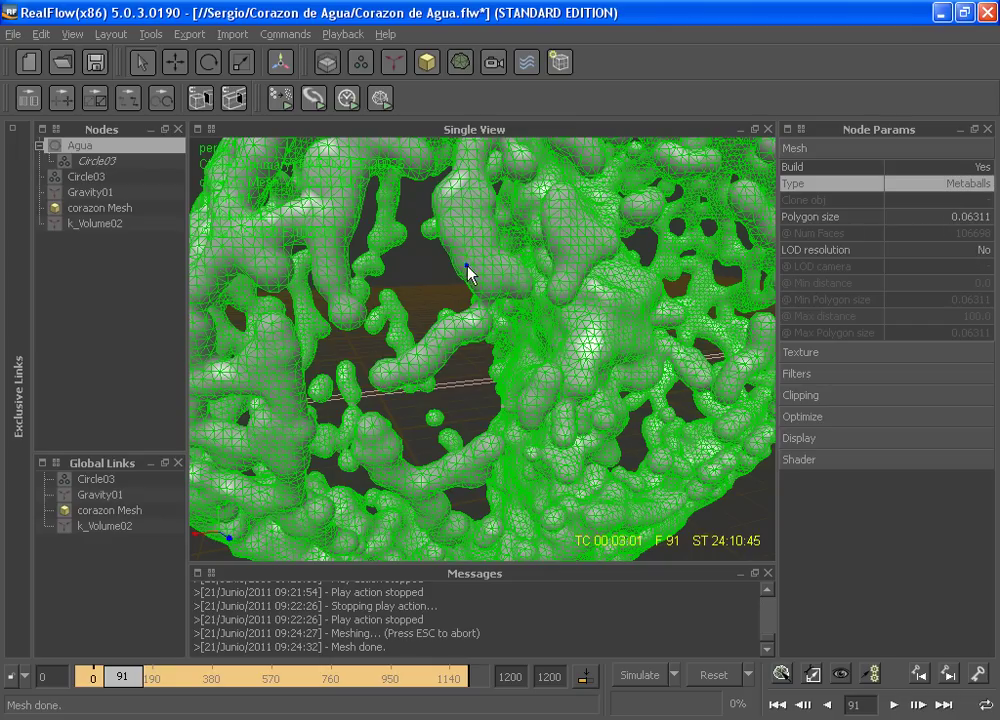
pyautogui.scroll(-5, 468, 272)
pyautogui.scroll(8, 424, 277)
pyautogui.scroll(3, 453, 279)
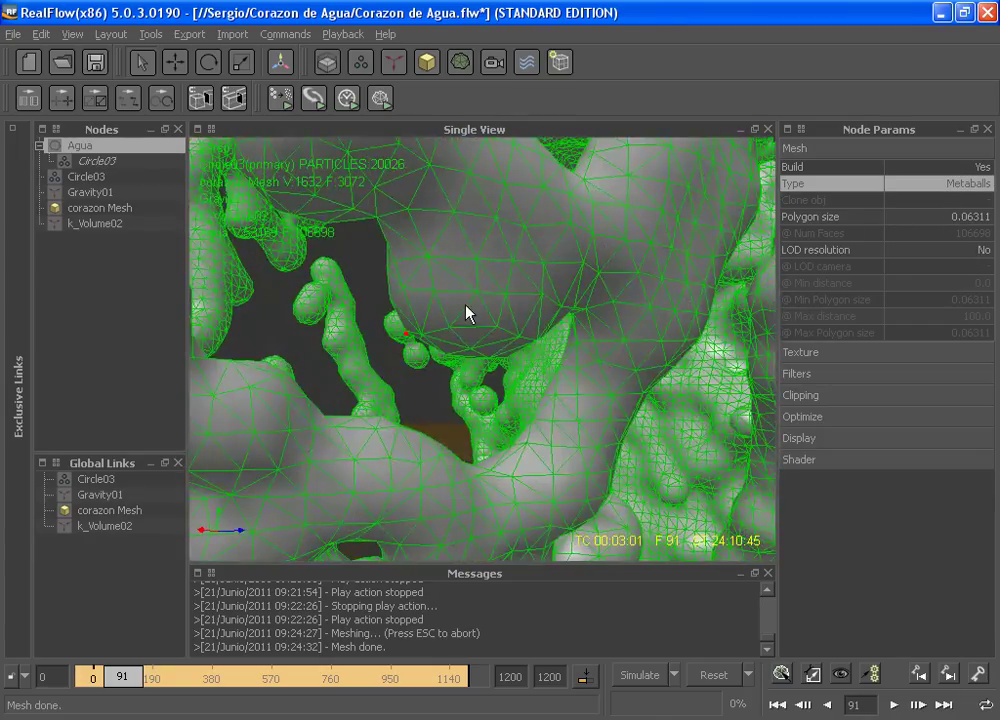
pyautogui.scroll(3, 466, 310)
# Set Agua's polygon size to 0.05 and rebuild the mesh, giving 170895 faces
pyautogui.doubleClick(971, 216)
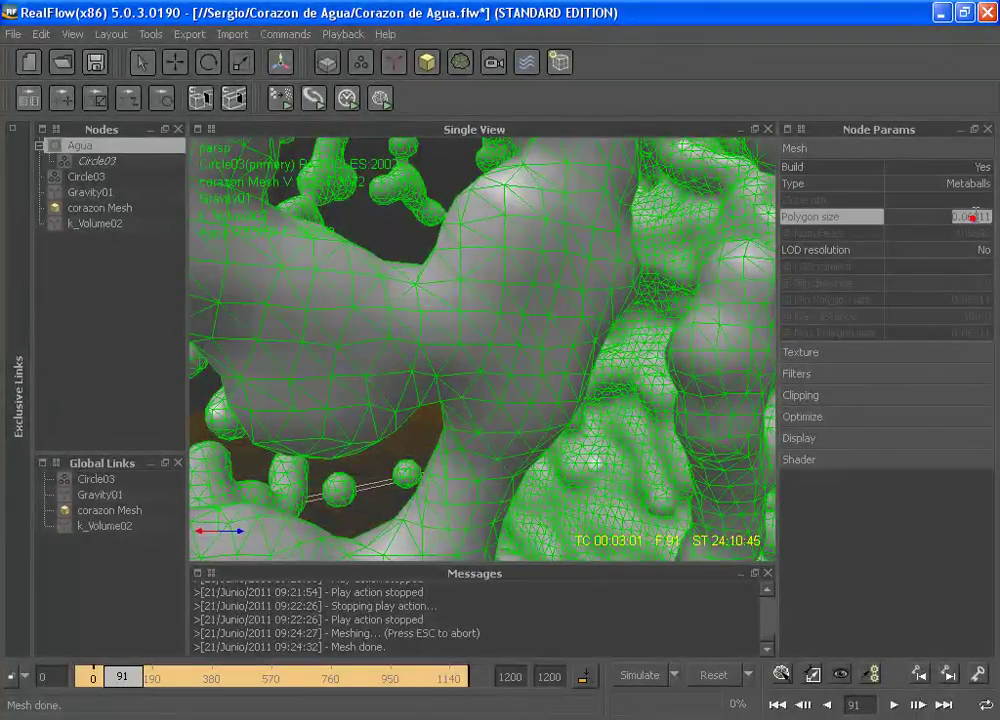
pyautogui.click(958, 217)
pyautogui.moveTo(966, 216); pyautogui.dragTo(990, 236)
pyautogui.write('0.005')
pyautogui.press('Return')
pyautogui.doubleClick(975, 216)
pyautogui.write('0.05')
pyautogui.press('Return')
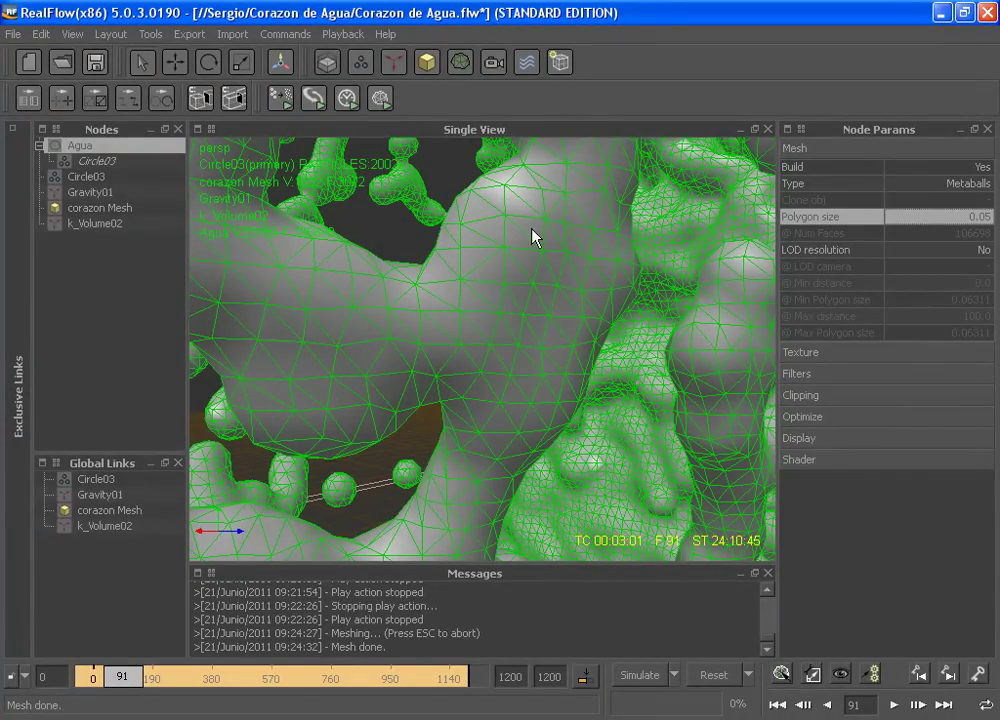
pyautogui.rightClick(72, 145)
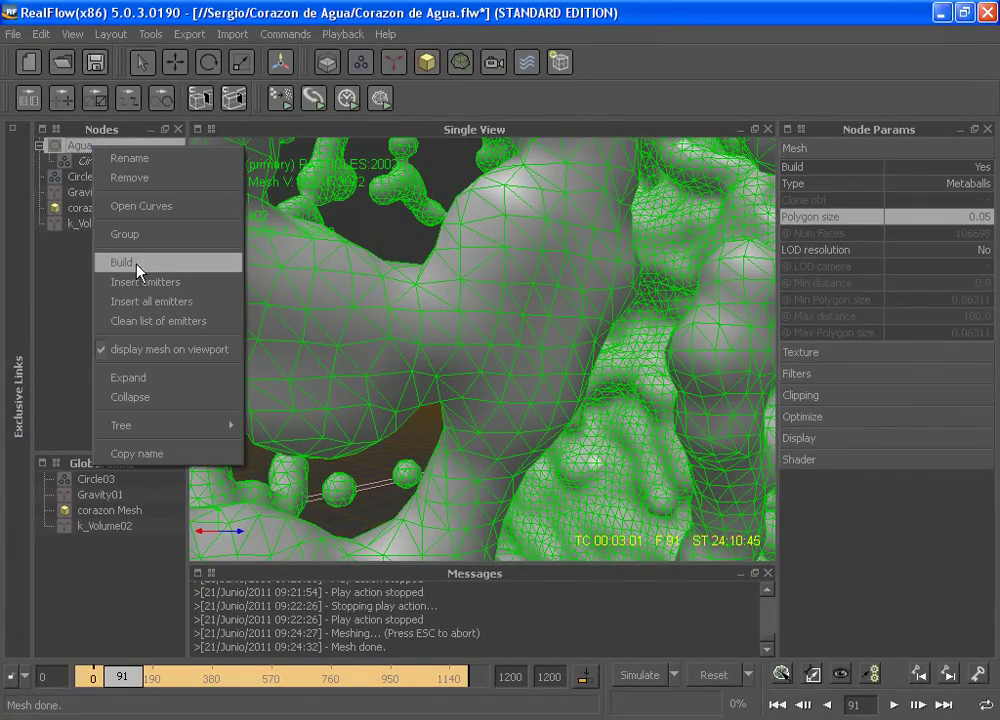
pyautogui.click(120, 262)
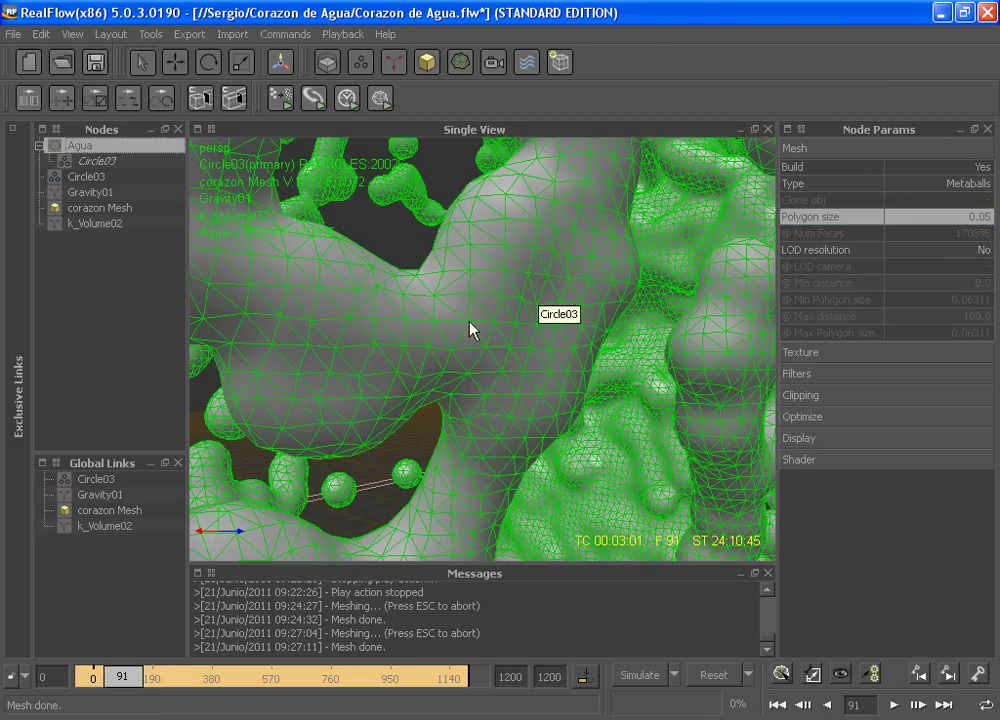
# Change Agua's polygon size to 0.02 and bring up its node actions
pyautogui.doubleClick(970, 216)
pyautogui.write('0.06')
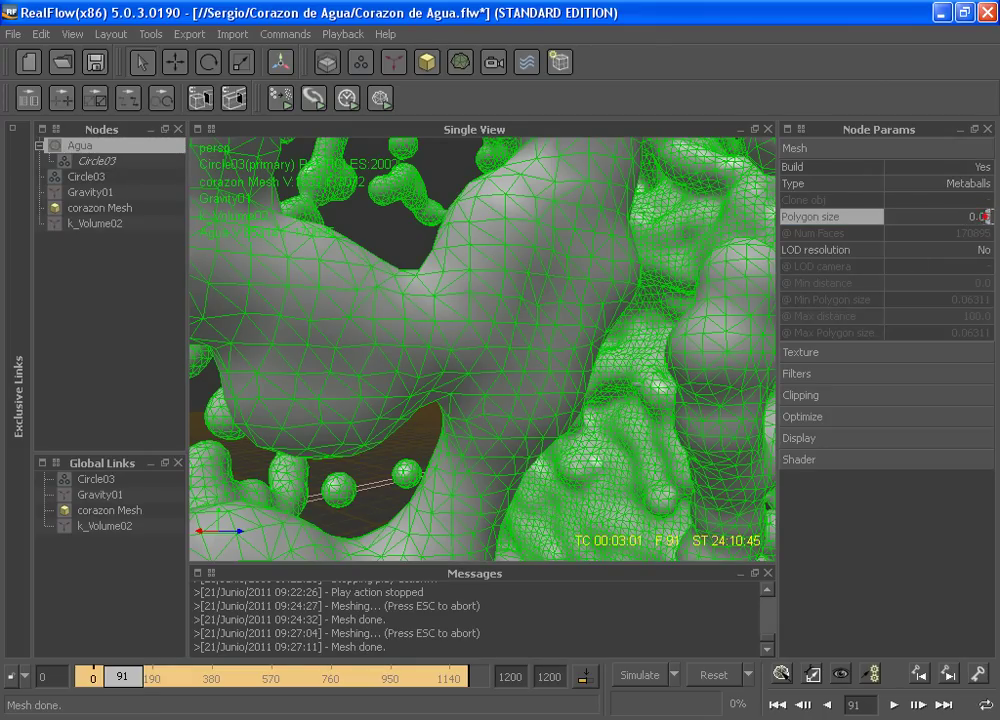
pyautogui.press('Return')
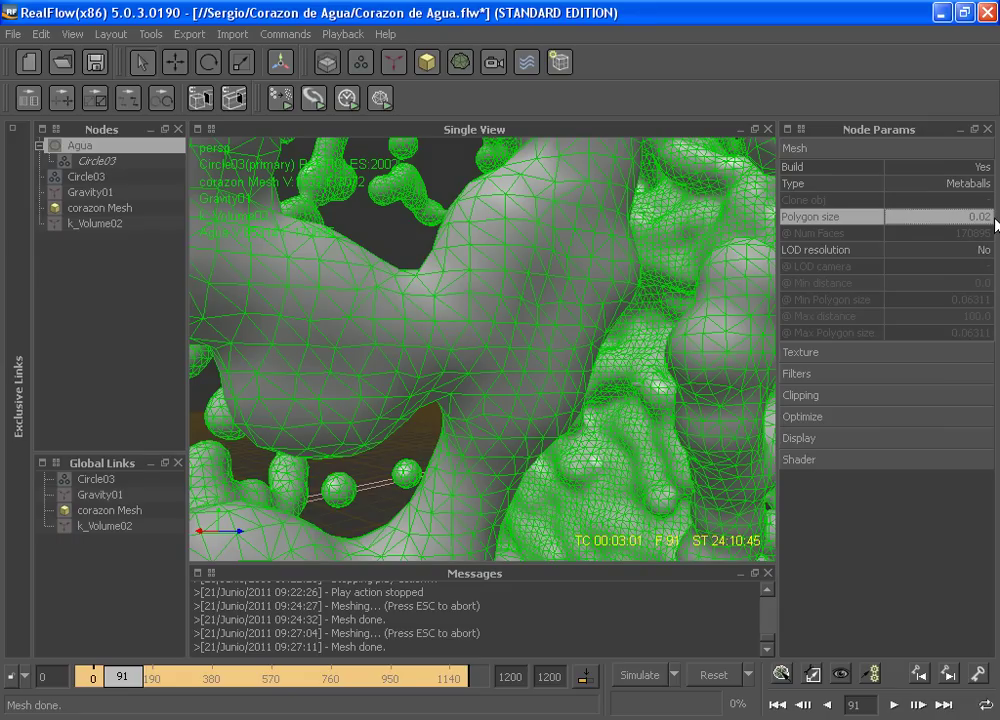
pyautogui.rightClick(92, 150)
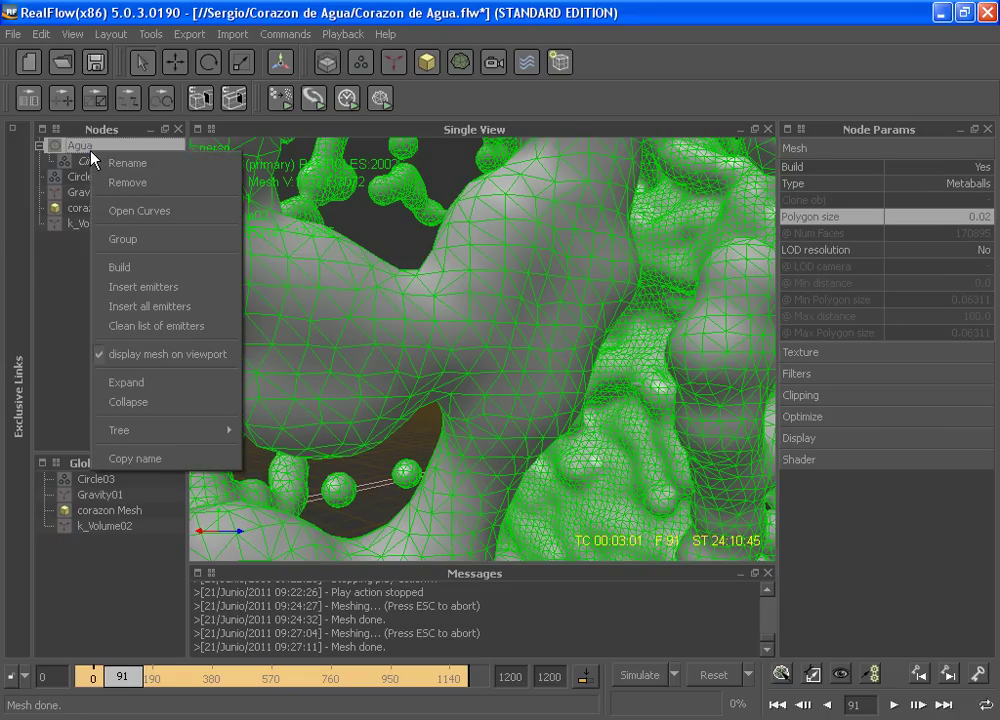
# Build Agua at 0.02 polygon size (1078004 faces), then deselect and orbit to view the whole heart
pyautogui.click(134, 267)
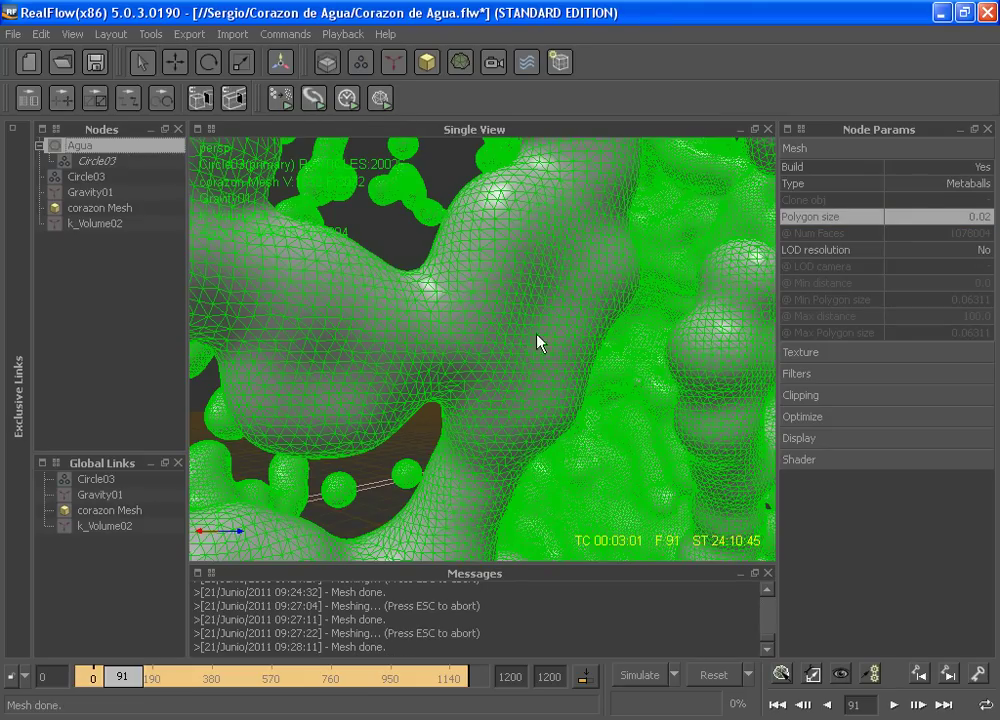
pyautogui.keyDown('alt'); pyautogui.moveTo(464, 333); pyautogui.dragTo(386, 322); pyautogui.keyUp('alt')
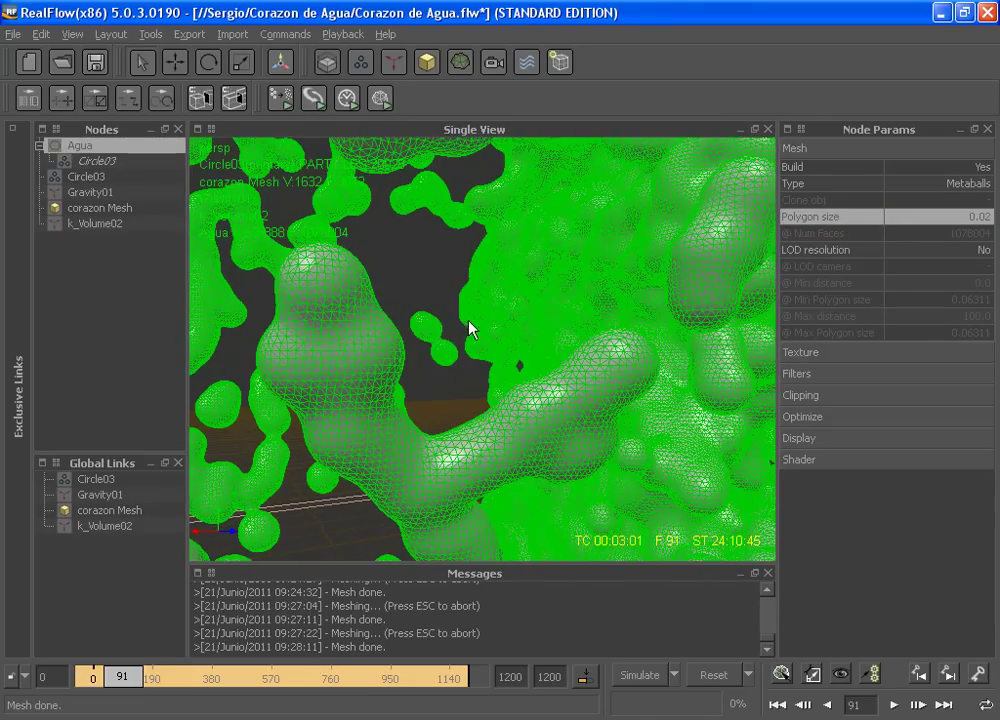
pyautogui.moveTo(453, 332)
pyautogui.keyDown('alt'); pyautogui.mouseDown()
pyautogui.moveTo(463, 329)
pyautogui.moveTo(456, 380)
pyautogui.mouseUp(); pyautogui.keyUp('alt')
pyautogui.moveTo(578, 378)
pyautogui.keyDown('alt'); pyautogui.mouseDown()
pyautogui.moveTo(453, 379)
pyautogui.moveTo(866, 306)
pyautogui.mouseUp(); pyautogui.keyUp('alt')
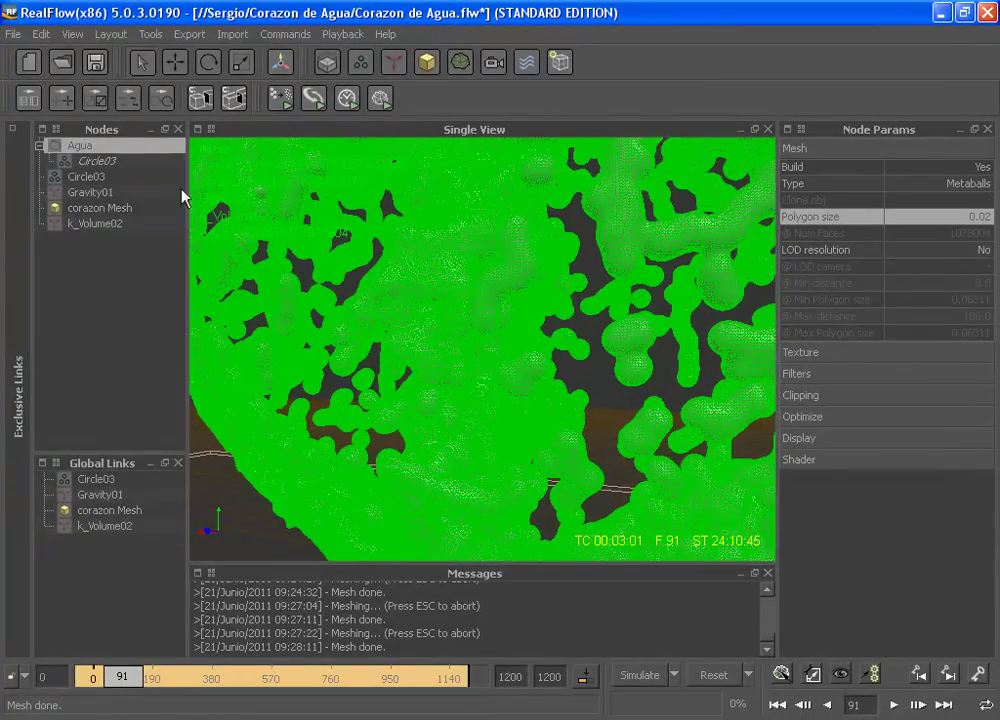
pyautogui.click(91, 290)
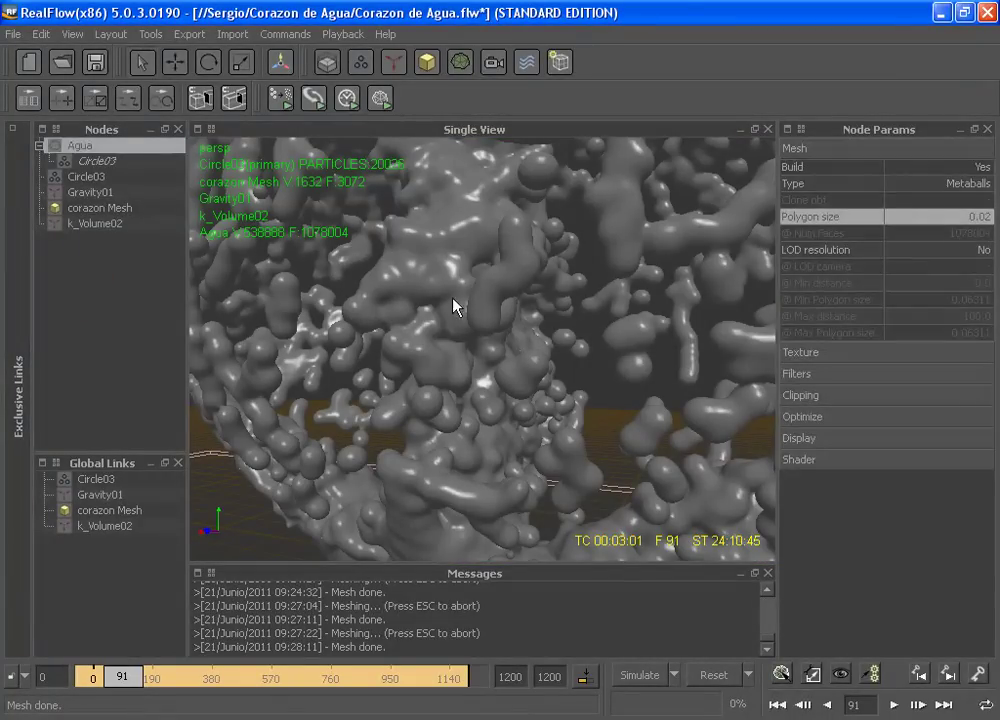
pyautogui.click(418, 352)
pyautogui.moveTo(450, 358)
pyautogui.keyDown('alt'); pyautogui.mouseDown()
pyautogui.moveTo(567, 350)
pyautogui.moveTo(587, 339)
pyautogui.moveTo(555, 342)
pyautogui.moveTo(638, 322)
pyautogui.mouseUp(); pyautogui.keyUp('alt')
pyautogui.scroll(-5, 672, 316)
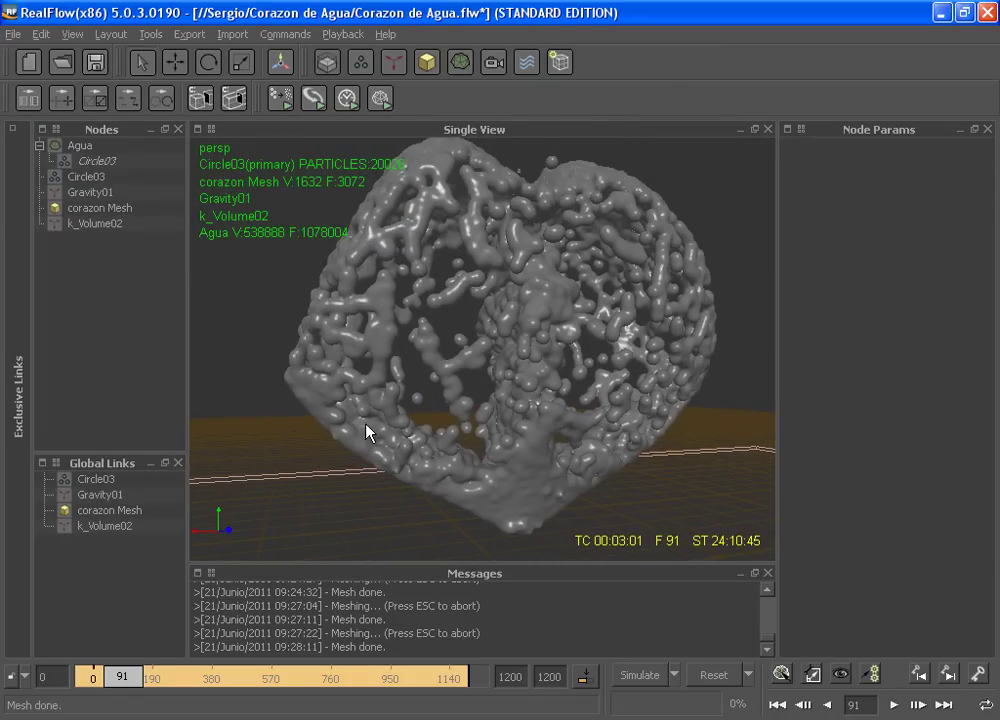
pyautogui.keyDown('alt'); pyautogui.moveTo(645, 355); pyautogui.dragTo(556, 362); pyautogui.keyUp('alt')
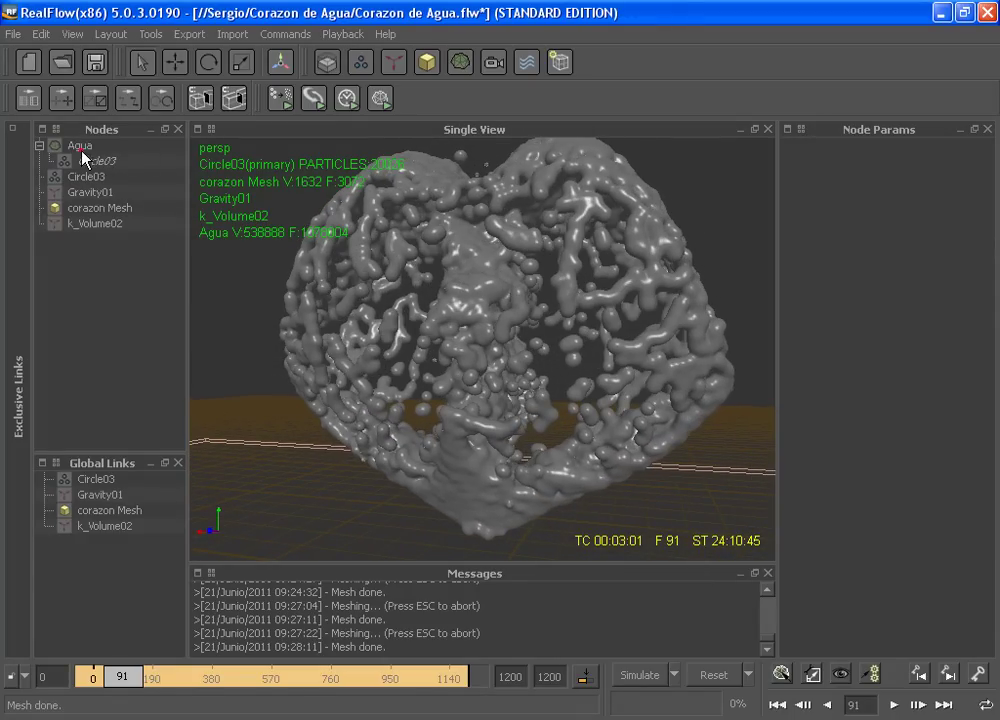
# Set the Agua mesh's Polygon size to 0.06 and rebuild it
pyautogui.click(78, 150)
pyautogui.click(80, 150)
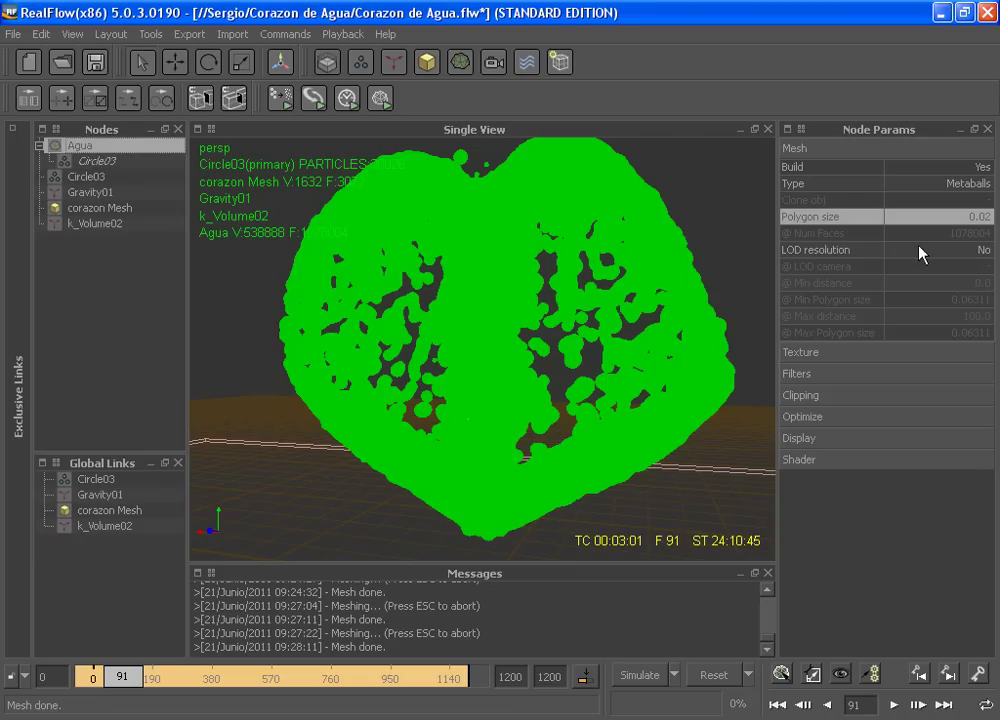
pyautogui.doubleClick(985, 216)
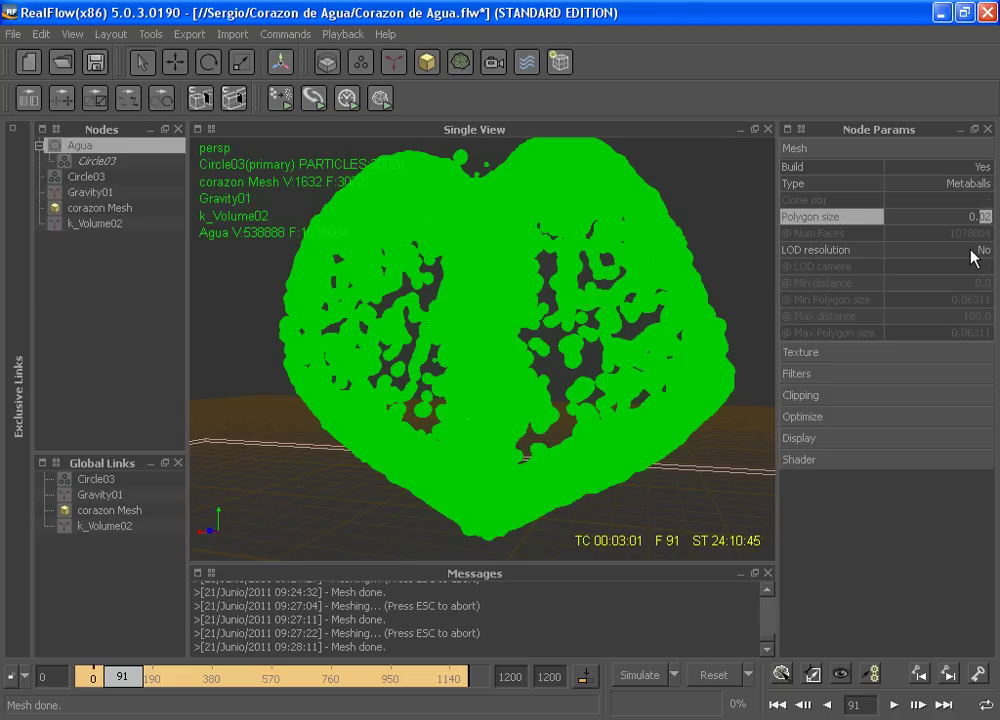
pyautogui.write('0')
pyautogui.press('Return')
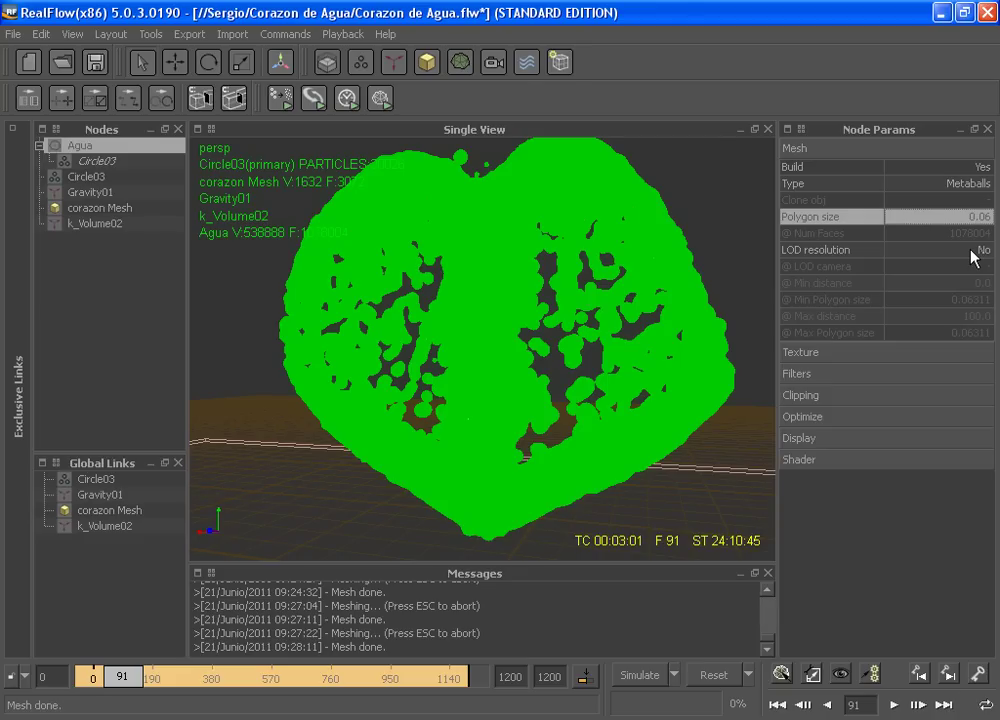
pyautogui.rightClick(108, 148)
pyautogui.click(152, 257)
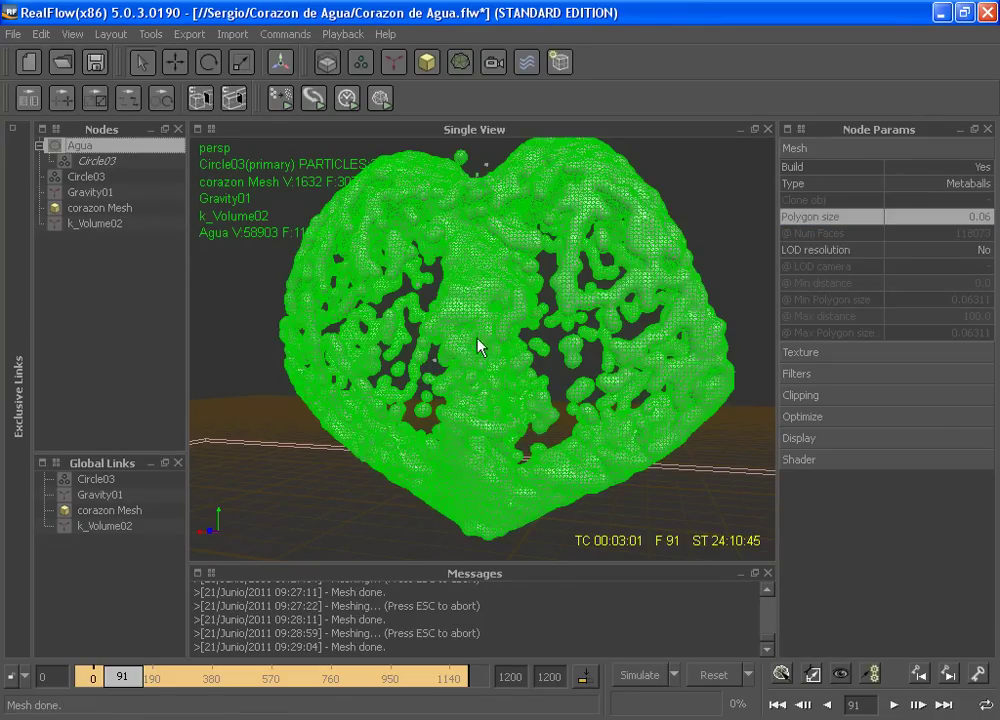
# Zoom and orbit to inspect the coarser rebuilt heart mesh of about 118073 faces
pyautogui.keyDown('alt'); pyautogui.moveTo(488, 347); pyautogui.dragTo(480, 326, button='right'); pyautogui.keyUp('alt')
pyautogui.click(578, 314)
pyautogui.moveTo(578, 314)
pyautogui.keyDown('alt'); pyautogui.mouseDown()
pyautogui.moveTo(562, 310)
pyautogui.moveTo(531, 341)
pyautogui.moveTo(547, 324)
pyautogui.moveTo(575, 320)
pyautogui.mouseUp(); pyautogui.keyUp('alt')
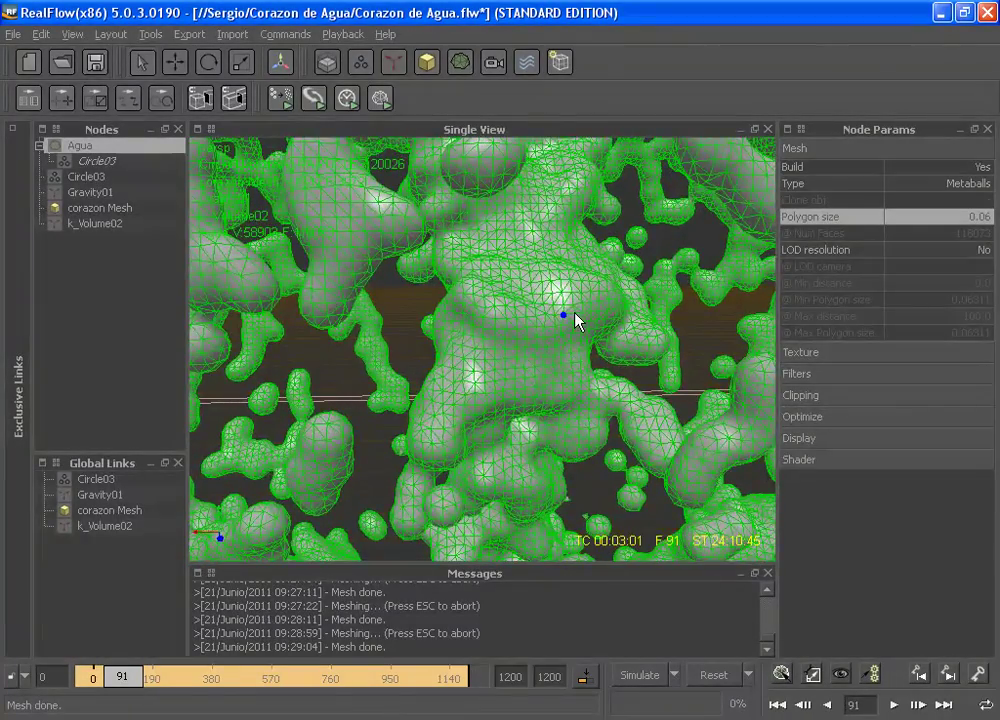
pyautogui.scroll(-2, 579, 317)
pyautogui.scroll(-3, 600, 307)
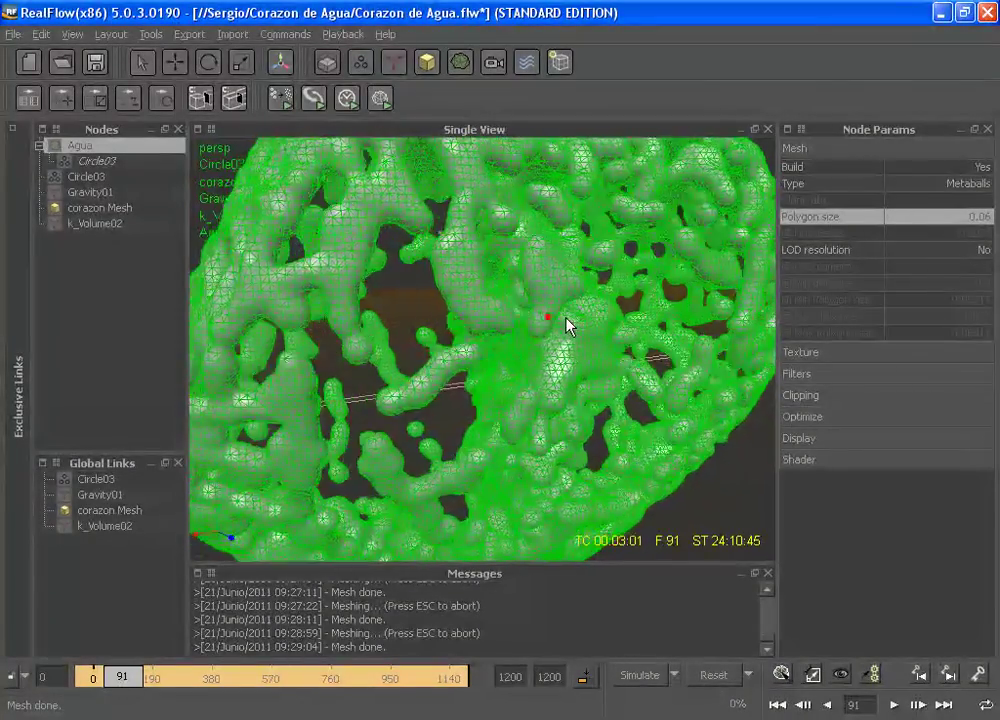
pyautogui.scroll(3, 598, 319)
pyautogui.scroll(-3, 610, 316)
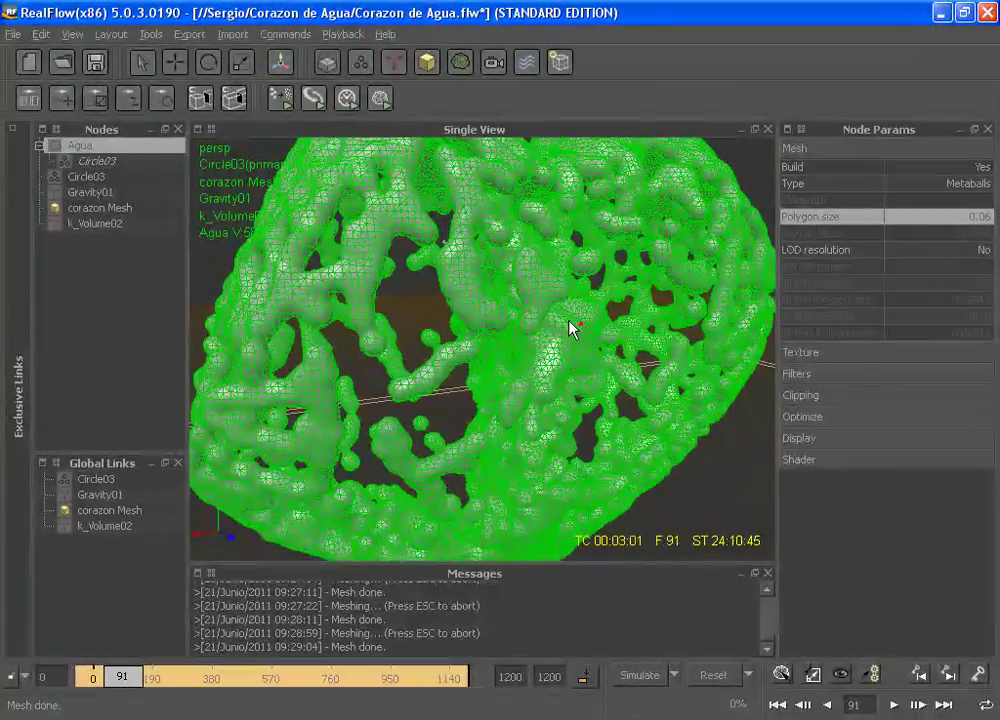
pyautogui.keyDown('alt'); pyautogui.moveTo(614, 357); pyautogui.dragTo(663, 379); pyautogui.keyUp('alt')
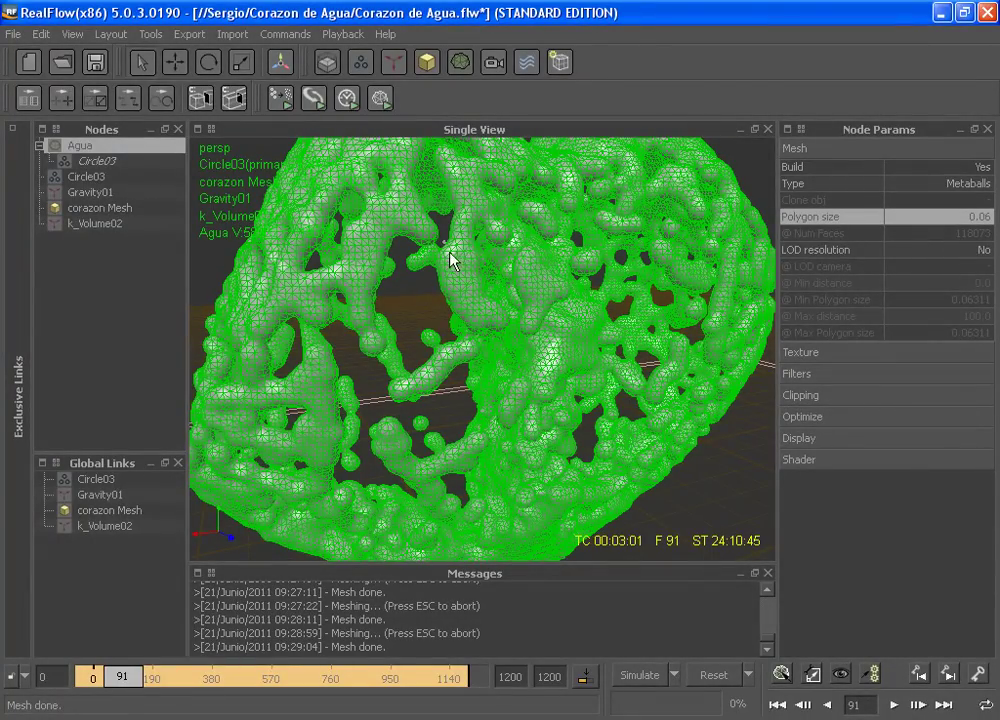
# Turn on Filter for the Agua mesh (Relaxation 0.1, Tension 0.0, 64 steps)
pyautogui.click(792, 373)
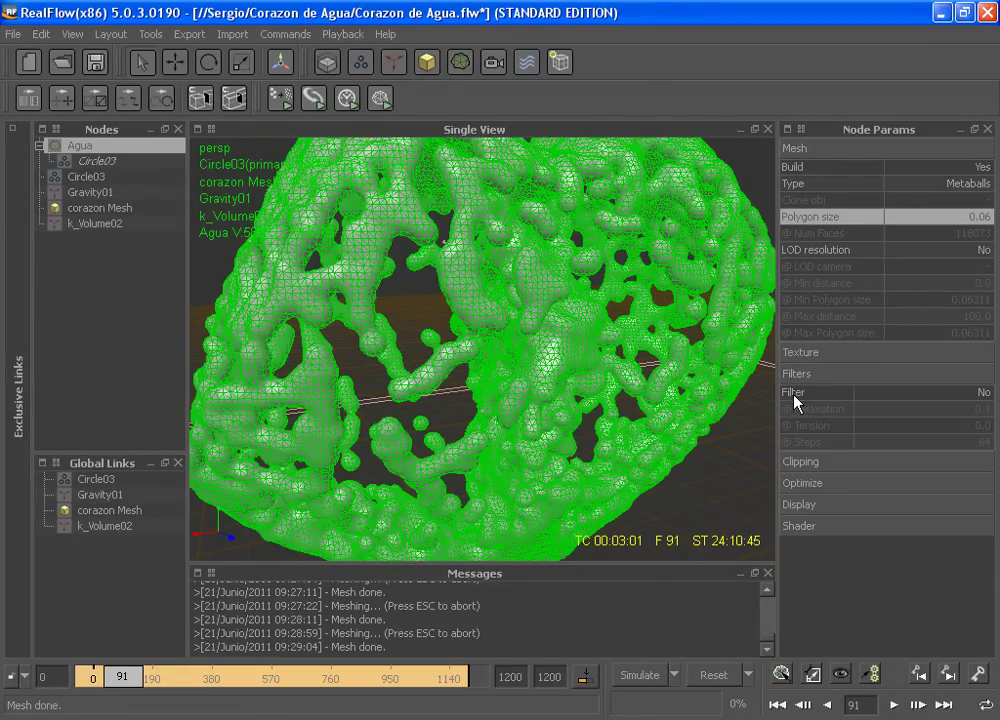
pyautogui.click(980, 394)
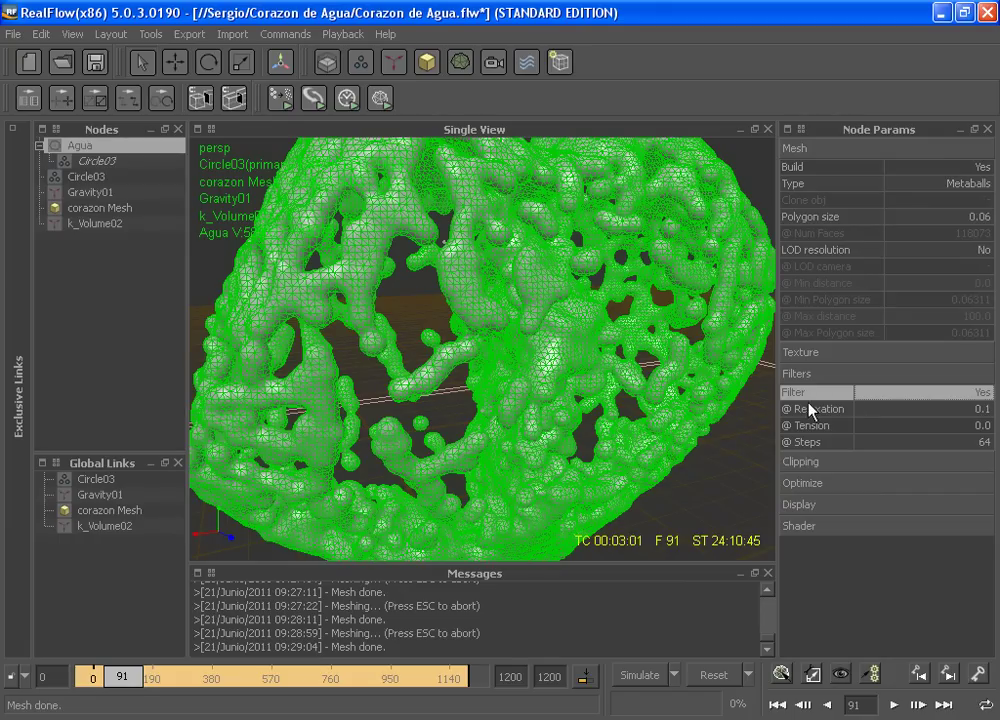
pyautogui.moveTo(491, 305)
pyautogui.keyDown('alt'); pyautogui.mouseDown()
pyautogui.moveTo(547, 283)
pyautogui.moveTo(478, 287)
pyautogui.mouseUp(); pyautogui.keyUp('alt')
pyautogui.scroll(5, 478, 287)
pyautogui.scroll(2, 442, 286)
pyautogui.scroll(2, 469, 281)
pyautogui.scroll(2, 473, 268)
pyautogui.keyDown('alt'); pyautogui.moveTo(478, 279); pyautogui.dragTo(509, 315); pyautogui.keyUp('alt')
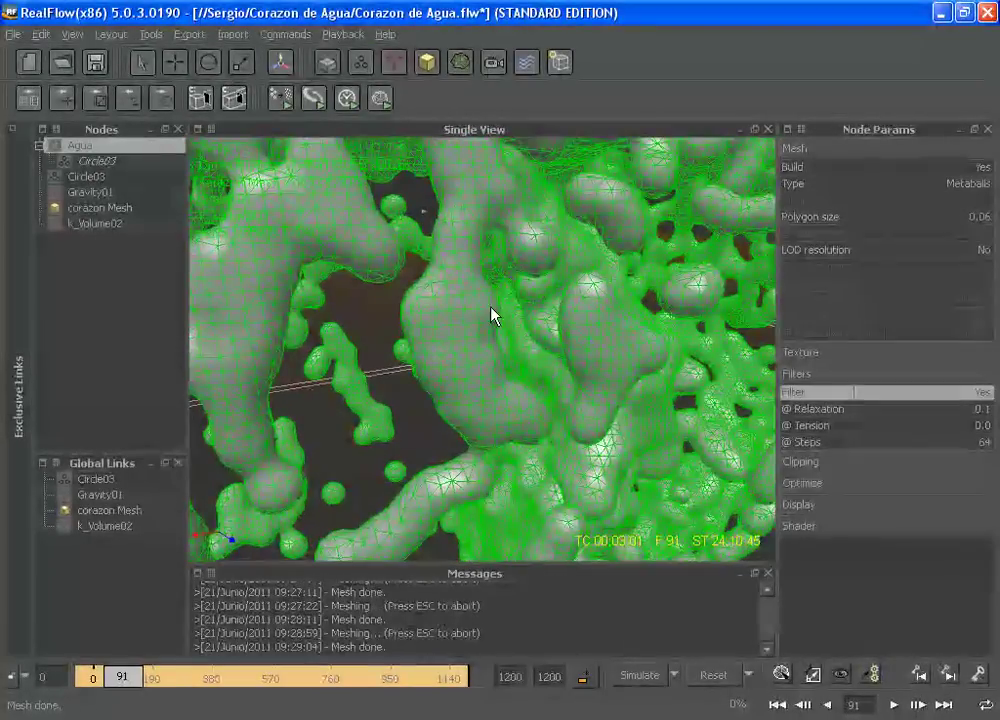
pyautogui.moveTo(501, 229)
pyautogui.keyDown('alt'); pyautogui.mouseDown()
pyautogui.moveTo(531, 328)
pyautogui.moveTo(607, 363)
pyautogui.moveTo(620, 341)
pyautogui.moveTo(543, 280)
pyautogui.mouseUp(); pyautogui.keyUp('alt')
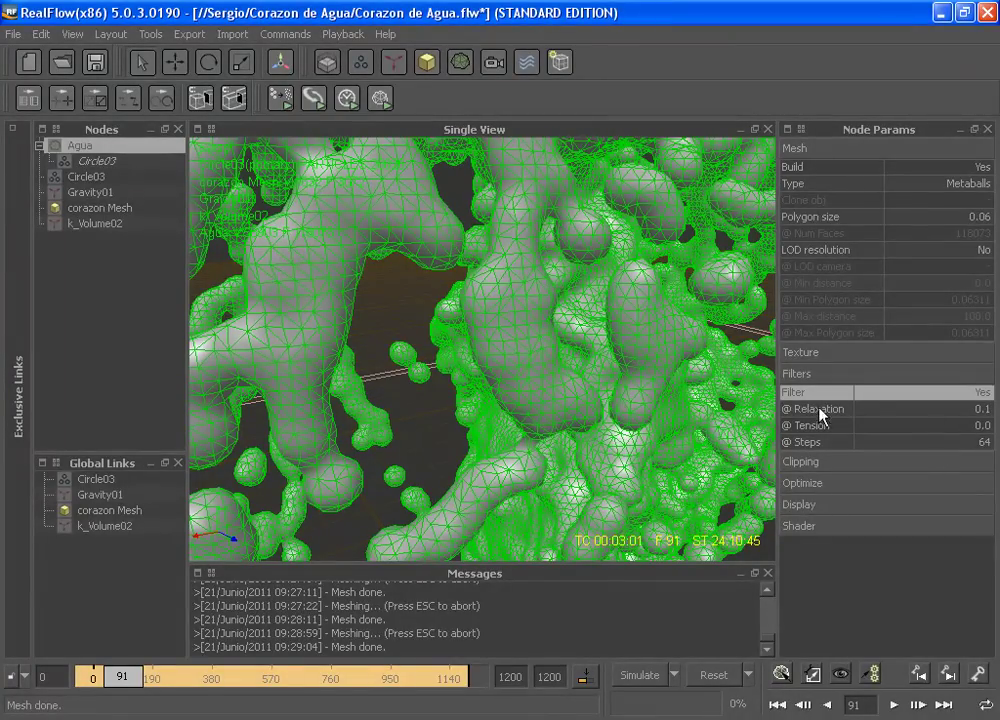
# Rebuild the filtered Agua mesh, now 118083 faces, and orbit around the smoother heart
pyautogui.rightClick(125, 152)
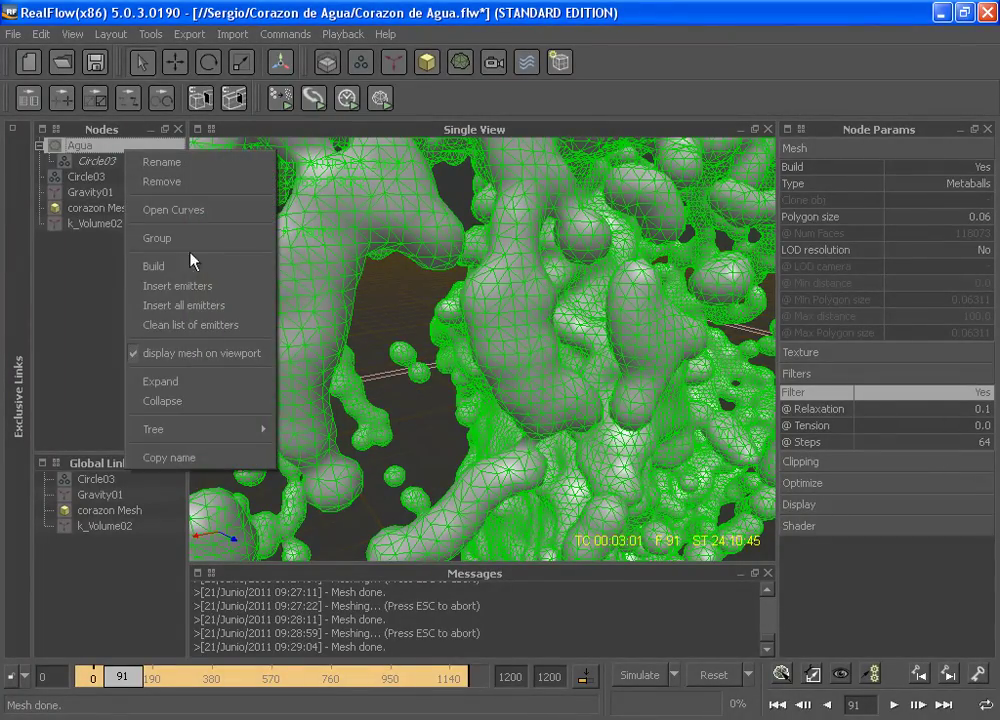
pyautogui.click(176, 268)
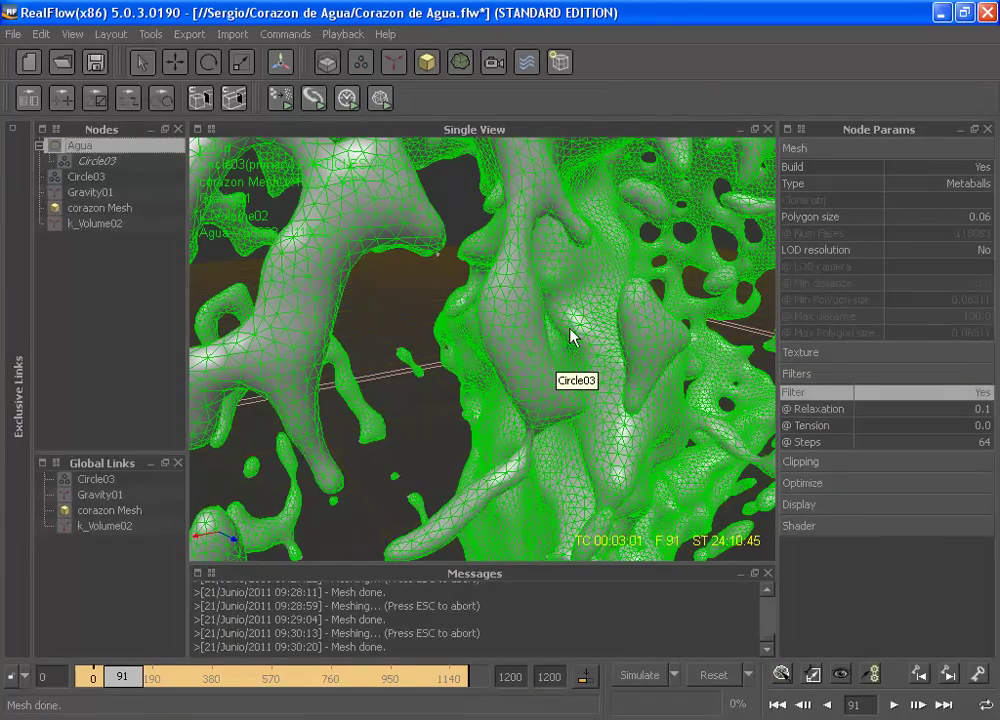
pyautogui.scroll(3, 580, 330)
pyautogui.scroll(3, 551, 319)
pyautogui.scroll(-2, 518, 316)
pyautogui.scroll(-3, 609, 295)
pyautogui.scroll(-3, 674, 290)
pyautogui.scroll(-2, 551, 308)
pyautogui.moveTo(481, 322)
pyautogui.keyDown('alt'); pyautogui.mouseDown()
pyautogui.moveTo(473, 323)
pyautogui.moveTo(547, 317)
pyautogui.moveTo(469, 328)
pyautogui.moveTo(451, 295)
pyautogui.moveTo(442, 326)
pyautogui.moveTo(482, 328)
pyautogui.moveTo(516, 292)
pyautogui.moveTo(475, 310)
pyautogui.moveTo(616, 250)
pyautogui.moveTo(531, 219)
pyautogui.moveTo(488, 260)
pyautogui.moveTo(576, 230)
pyautogui.moveTo(495, 325)
pyautogui.moveTo(446, 297)
pyautogui.mouseUp(); pyautogui.keyUp('alt')
pyautogui.scroll(3, 421, 314)
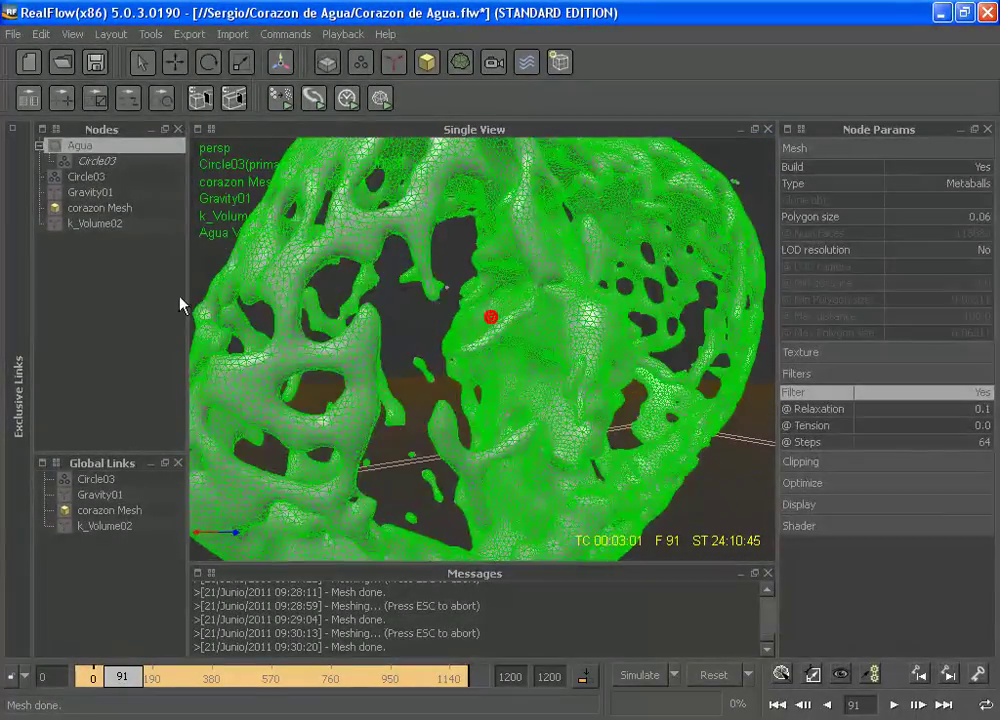
pyautogui.click(170, 303)
pyautogui.moveTo(537, 348)
pyautogui.keyDown('alt'); pyautogui.mouseDown()
pyautogui.moveTo(600, 333)
pyautogui.moveTo(417, 350)
pyautogui.moveTo(390, 342)
pyautogui.moveTo(471, 308)
pyautogui.moveTo(520, 304)
pyautogui.moveTo(523, 342)
pyautogui.moveTo(484, 312)
pyautogui.moveTo(756, 430)
pyautogui.moveTo(790, 415)
pyautogui.mouseUp(); pyautogui.keyUp('alt')
pyautogui.scroll(5, 470, 312)
pyautogui.click(78, 145)
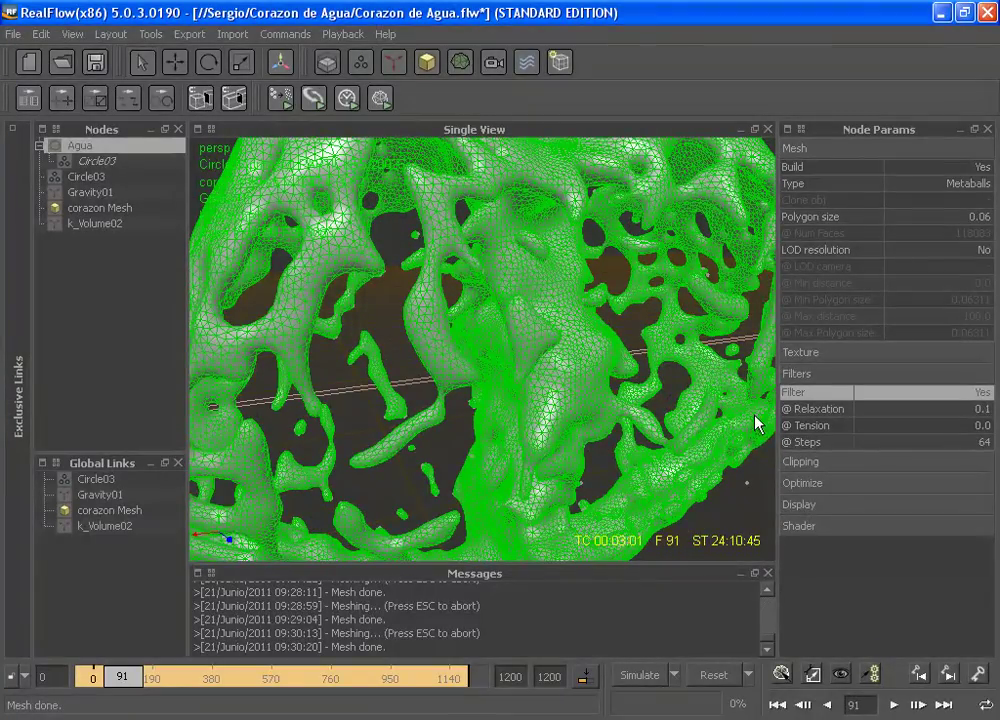
# Lower the filter Relaxation to 0.05 and rebuild the Agua mesh, now 118052 faces
pyautogui.doubleClick(982, 408)
pyautogui.write('0.3')
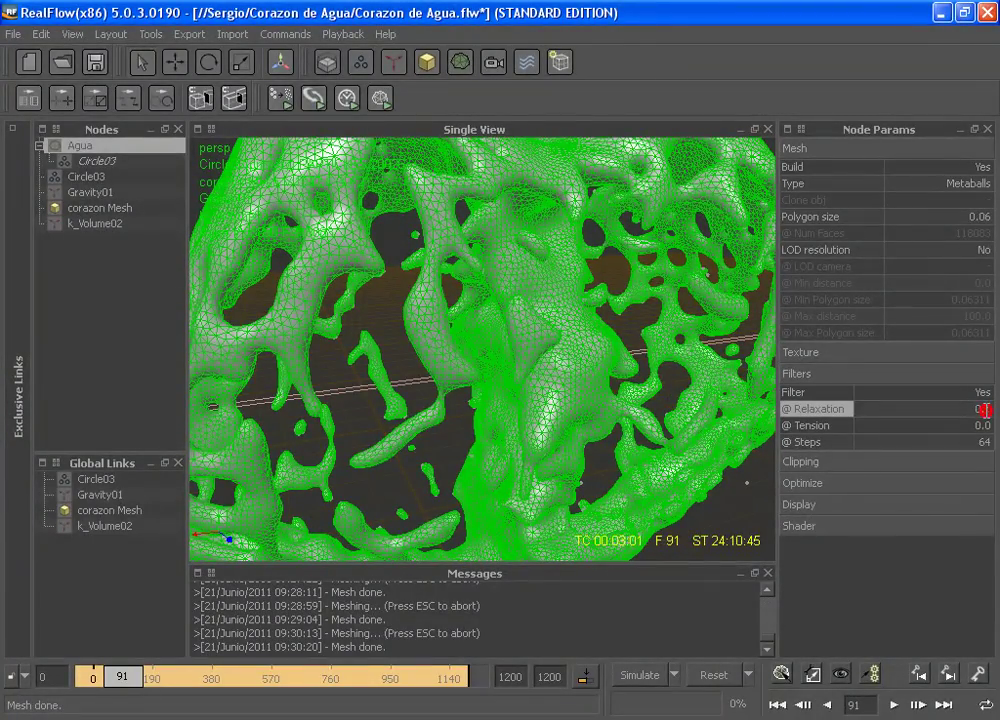
pyautogui.write('.')
pyautogui.rightClick(131, 150)
pyautogui.click(162, 265)
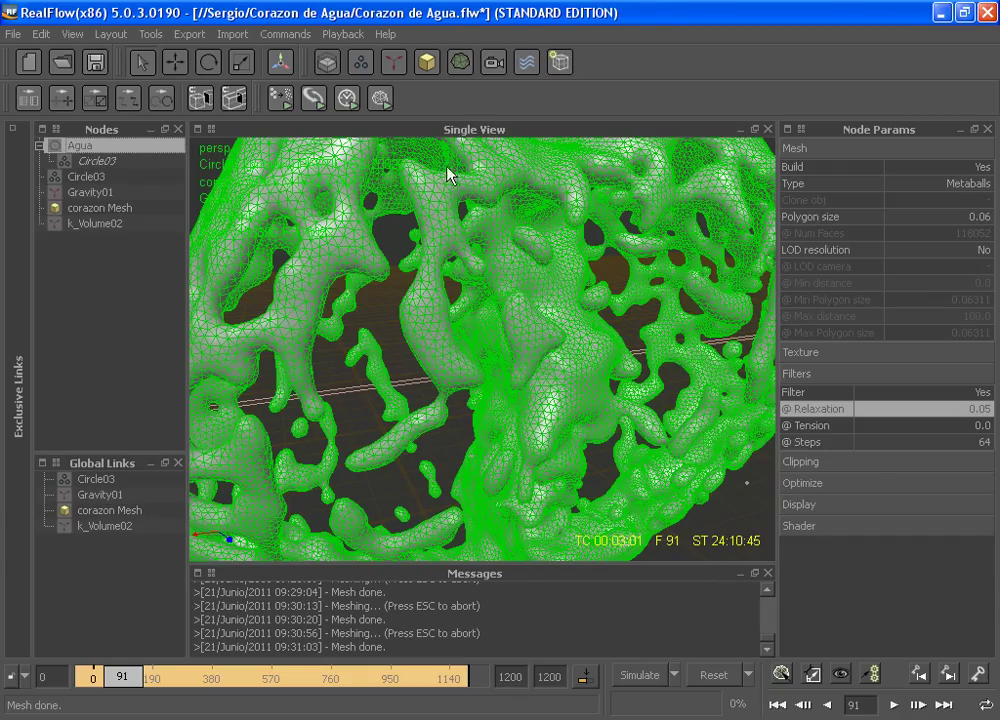
pyautogui.moveTo(558, 383)
pyautogui.keyDown('alt'); pyautogui.mouseDown()
pyautogui.moveTo(502, 379)
pyautogui.moveTo(562, 381)
pyautogui.moveTo(536, 339)
pyautogui.mouseUp(); pyautogui.keyUp('alt')
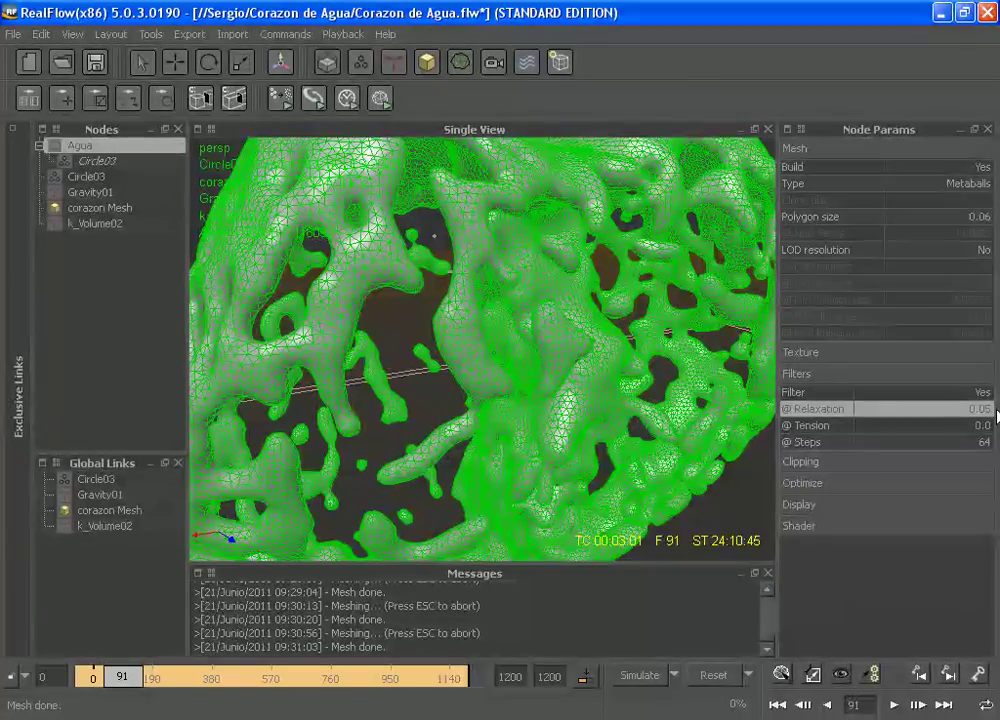
# Set the filter Relaxation back to 0.1 while orbiting around the rebuilt mesh
pyautogui.click(982, 408)
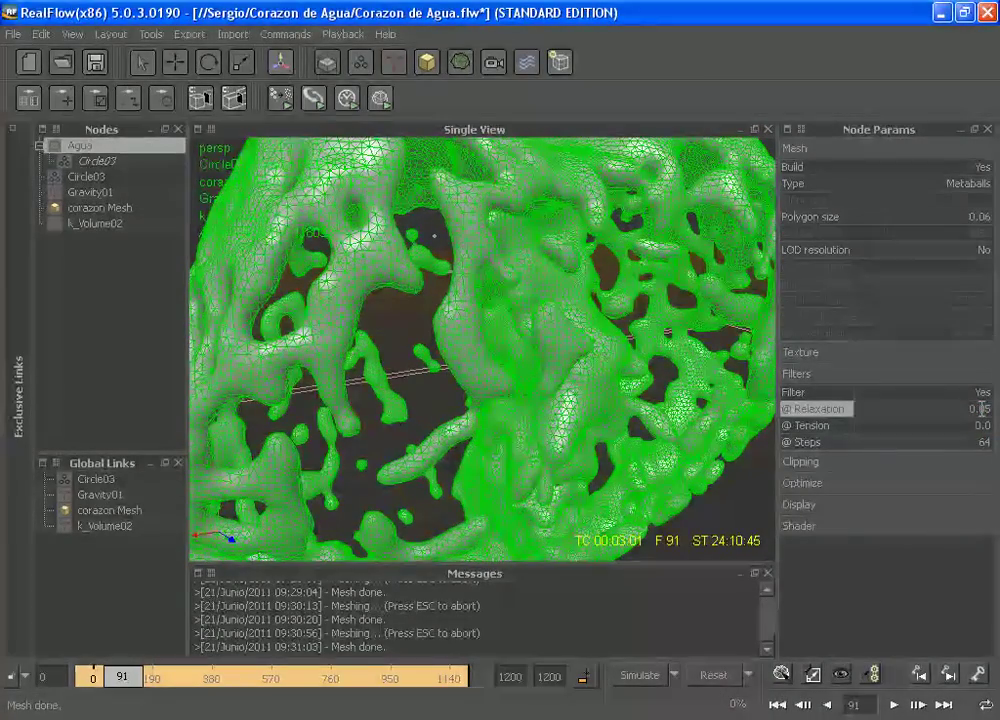
pyautogui.scroll(5, 553, 290)
pyautogui.scroll(5, 462, 292)
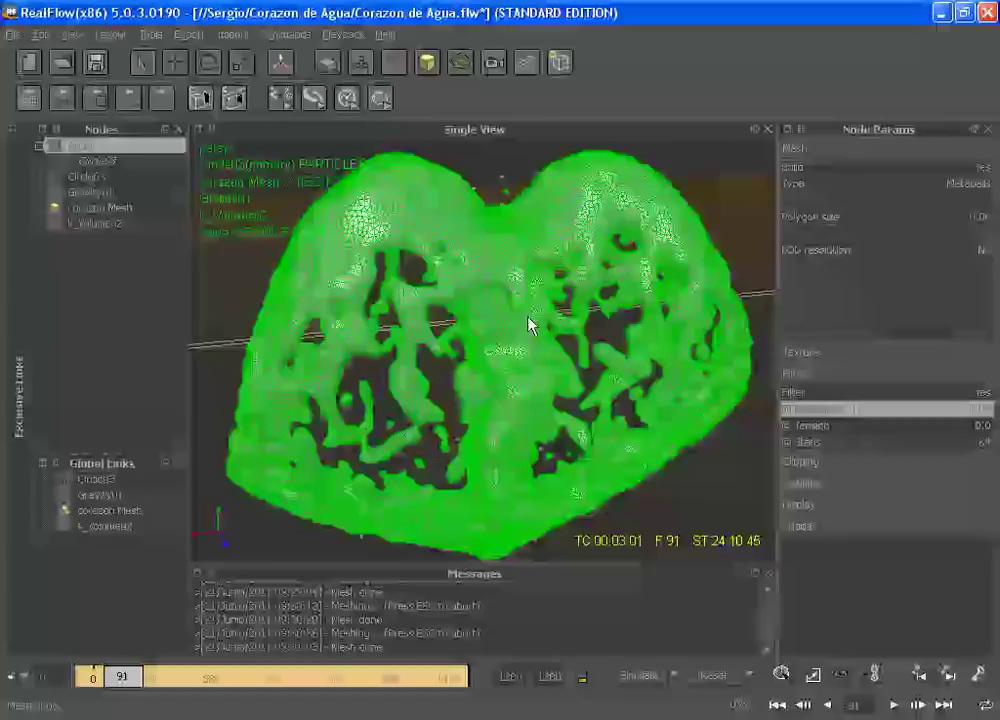
pyautogui.moveTo(520, 324)
pyautogui.keyDown('alt'); pyautogui.mouseDown()
pyautogui.moveTo(518, 297)
pyautogui.moveTo(520, 310)
pyautogui.mouseUp(); pyautogui.keyUp('alt')
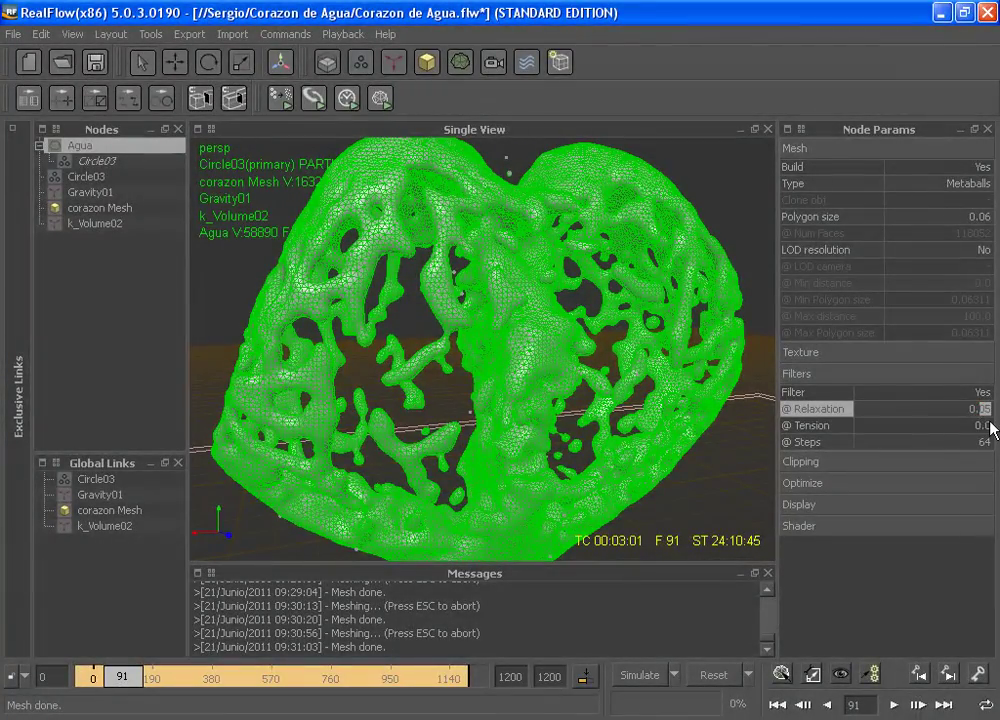
pyautogui.write('1')
pyautogui.press('Return')
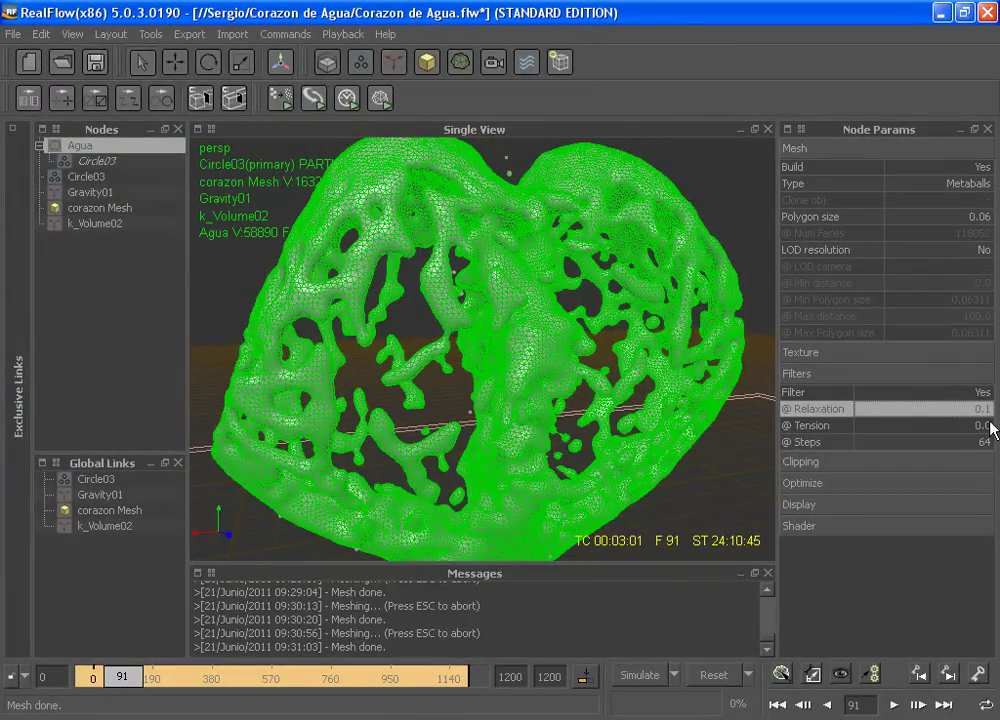
pyautogui.keyDown('alt'); pyautogui.moveTo(496, 342); pyautogui.dragTo(522, 327); pyautogui.keyUp('alt')
pyautogui.moveTo(522, 330)
pyautogui.keyDown('alt'); pyautogui.mouseDown(button='right')
pyautogui.moveTo(480, 328)
pyautogui.moveTo(540, 315)
pyautogui.moveTo(493, 322)
pyautogui.mouseUp(button='right'); pyautogui.keyUp('alt')
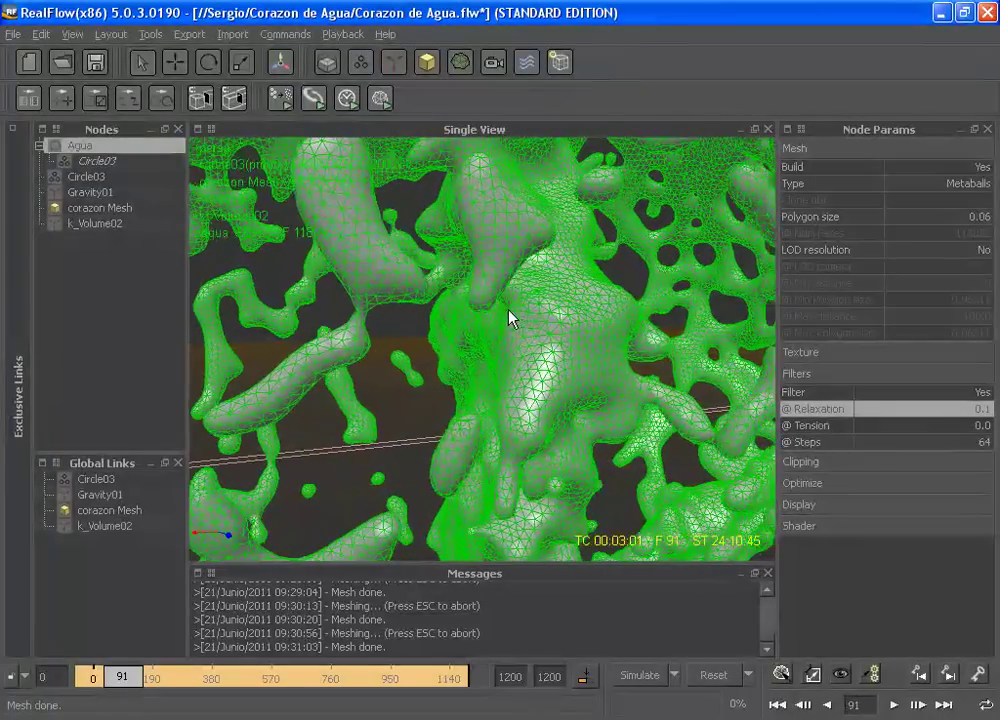
pyautogui.keyDown('alt'); pyautogui.moveTo(493, 322); pyautogui.dragTo(558, 252); pyautogui.keyUp('alt')
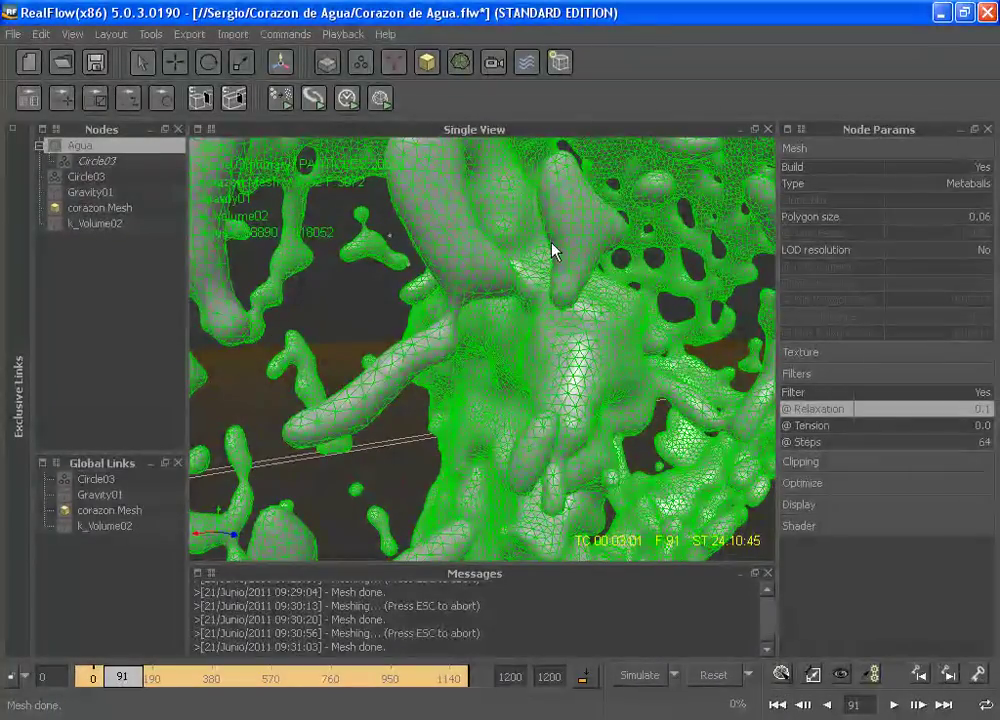
pyautogui.doubleClick(983, 425)
pyautogui.moveTo(576, 297)
pyautogui.keyDown('alt'); pyautogui.mouseDown()
pyautogui.moveTo(453, 319)
pyautogui.moveTo(452, 310)
pyautogui.moveTo(449, 329)
pyautogui.moveTo(451, 306)
pyautogui.mouseUp(); pyautogui.keyUp('alt')
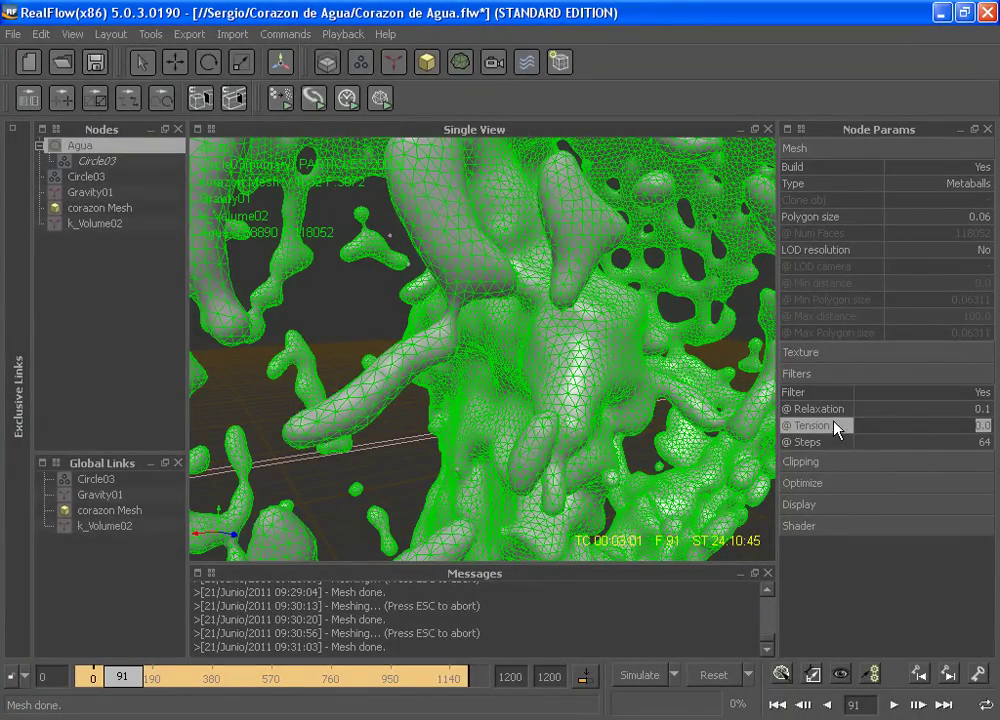
# Raise the filter Tension to 0.5 and rebuild the Agua mesh, now 118094 faces
pyautogui.click(988, 425)
pyautogui.click(985, 425)
pyautogui.write('5')
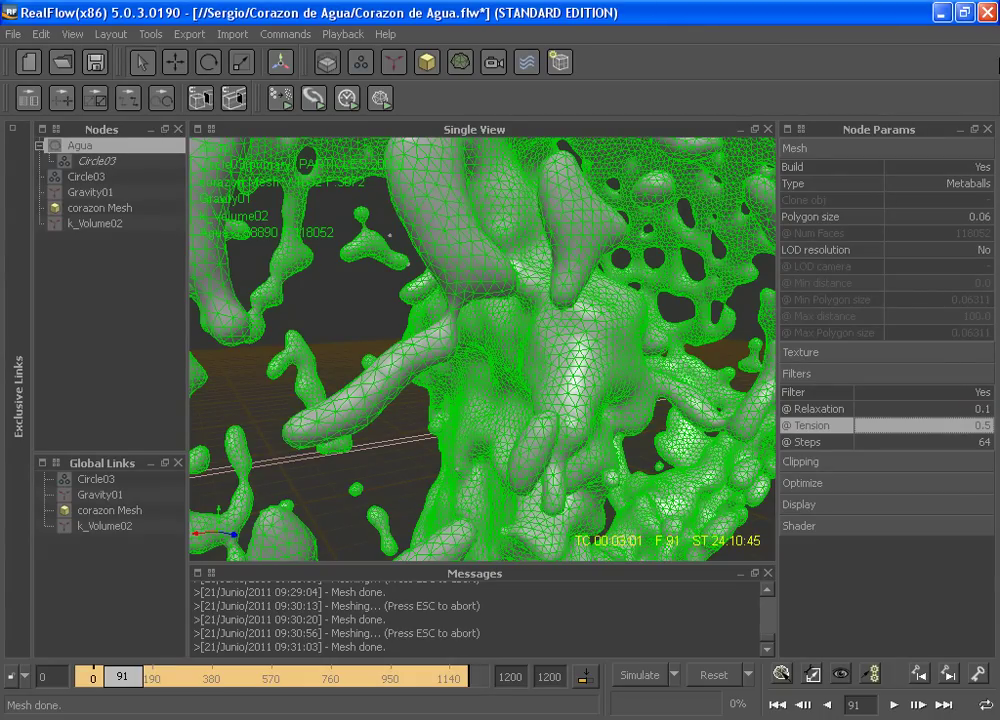
pyautogui.rightClick(80, 145)
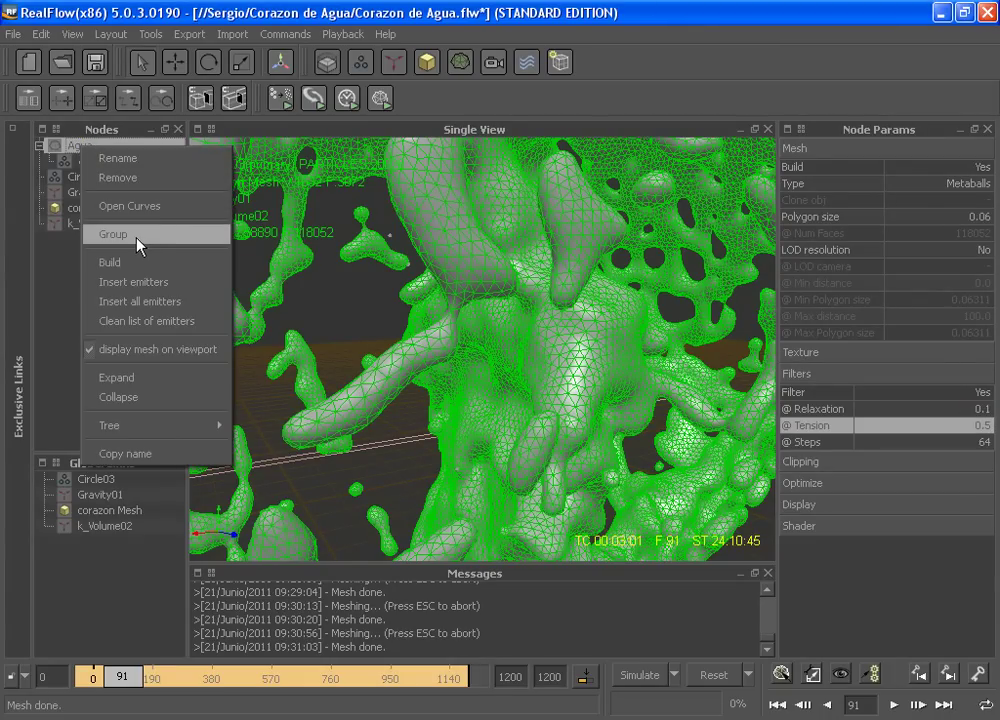
pyautogui.click(132, 262)
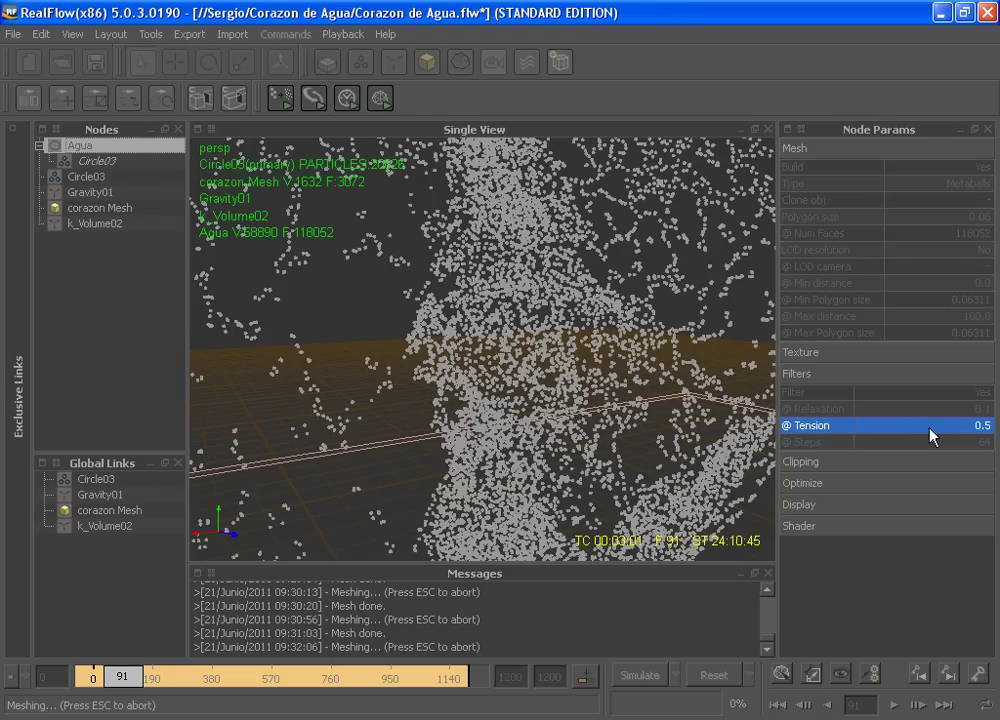
pyautogui.click(806, 428)
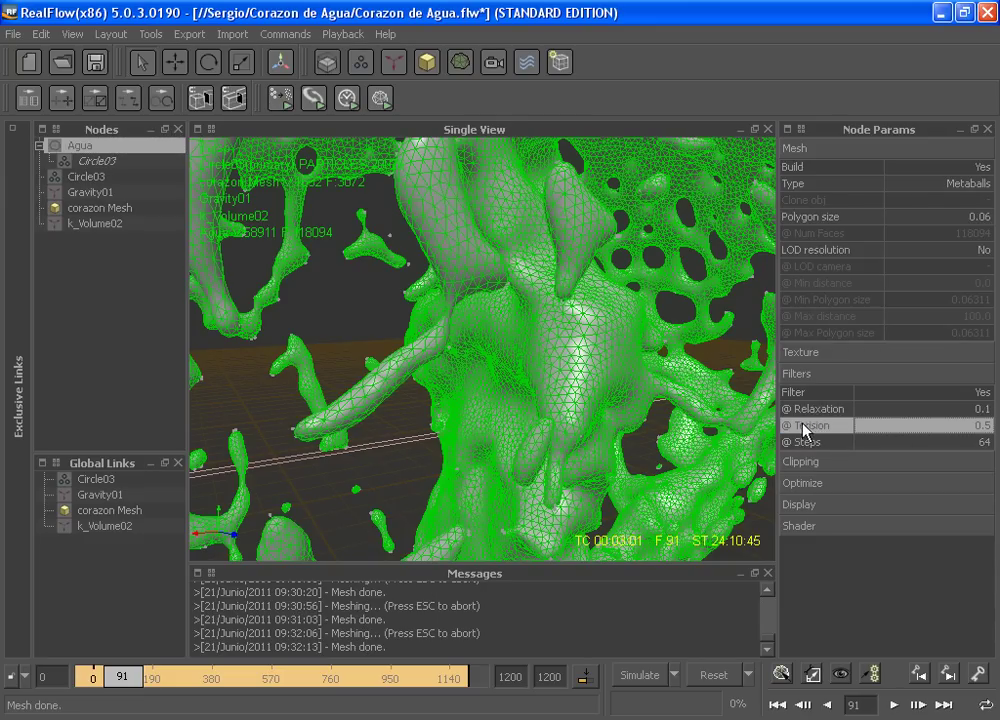
pyautogui.click(386, 35)
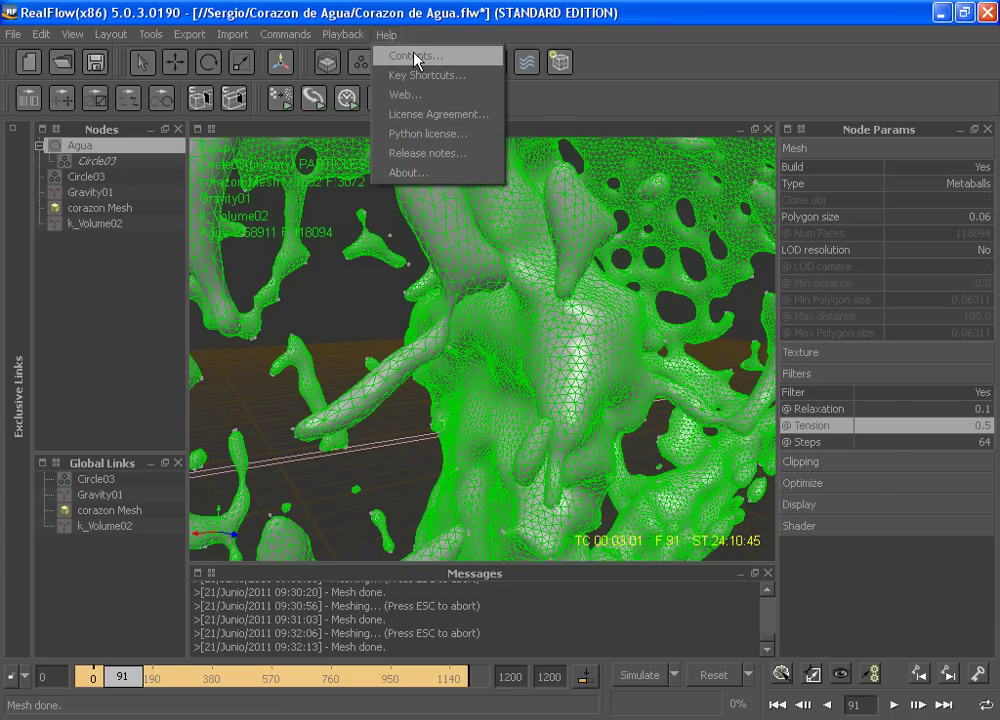
pyautogui.click(416, 58)
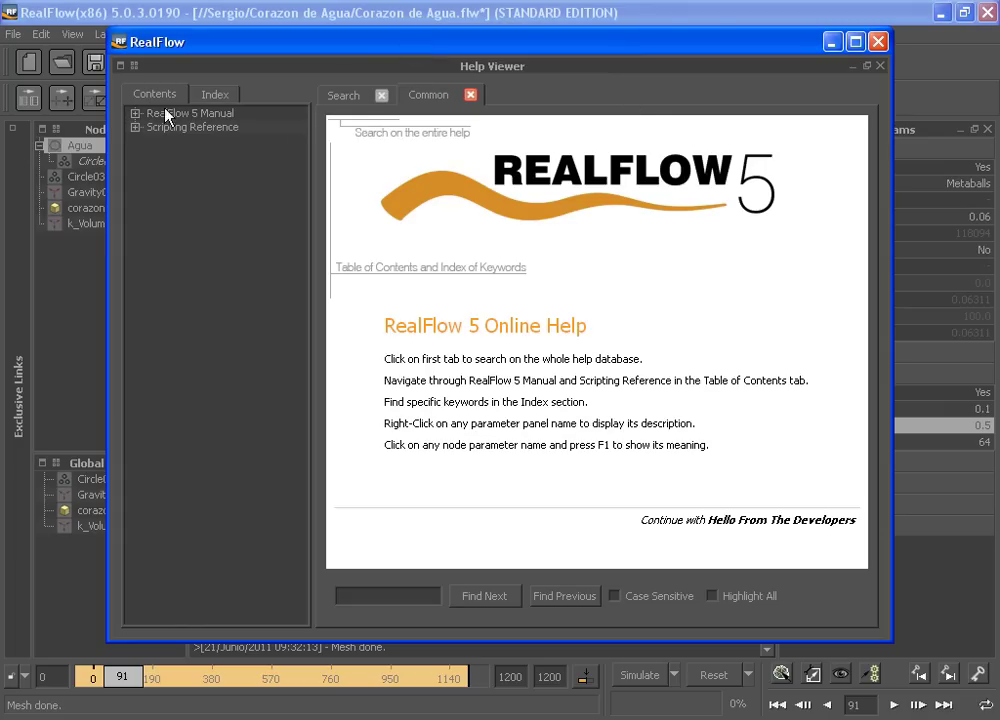
pyautogui.click(232, 94)
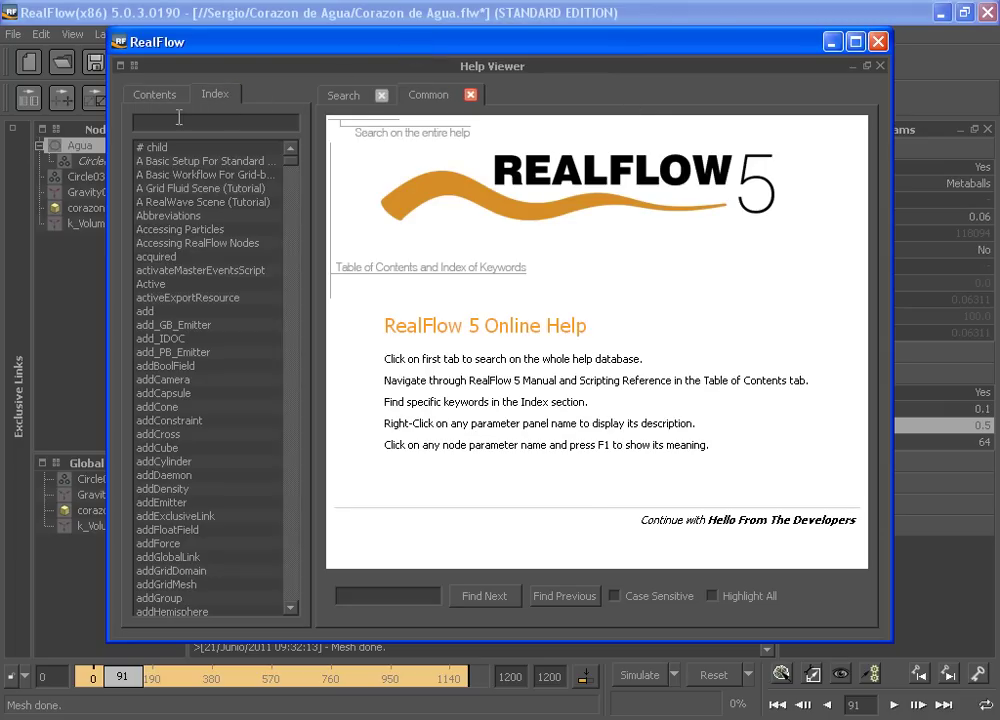
pyautogui.write('ten')
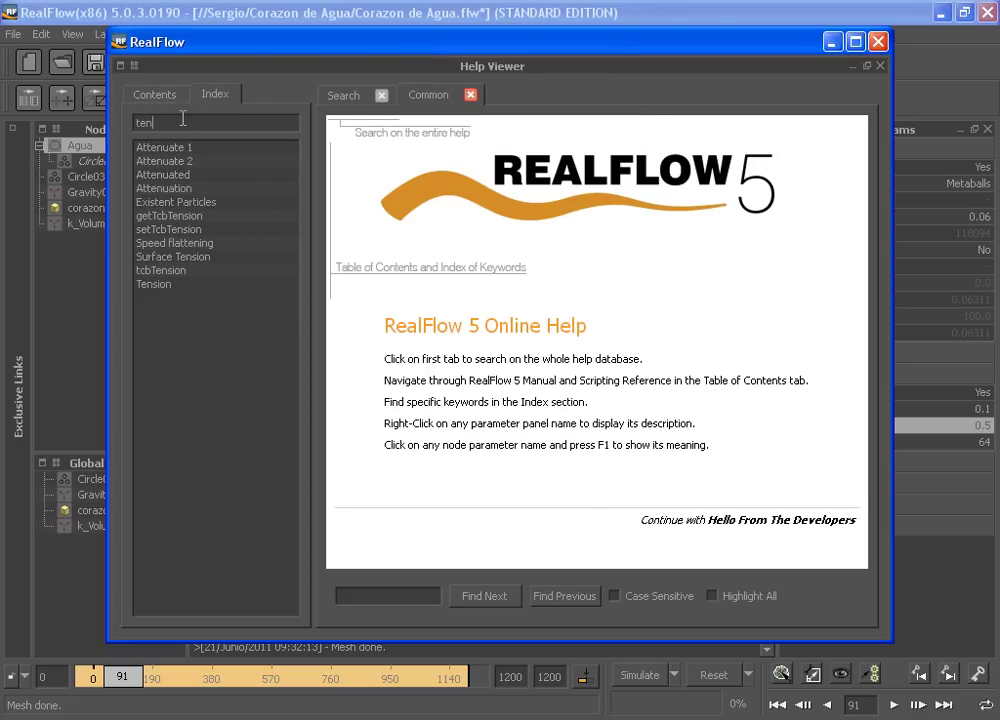
pyautogui.write('sion')
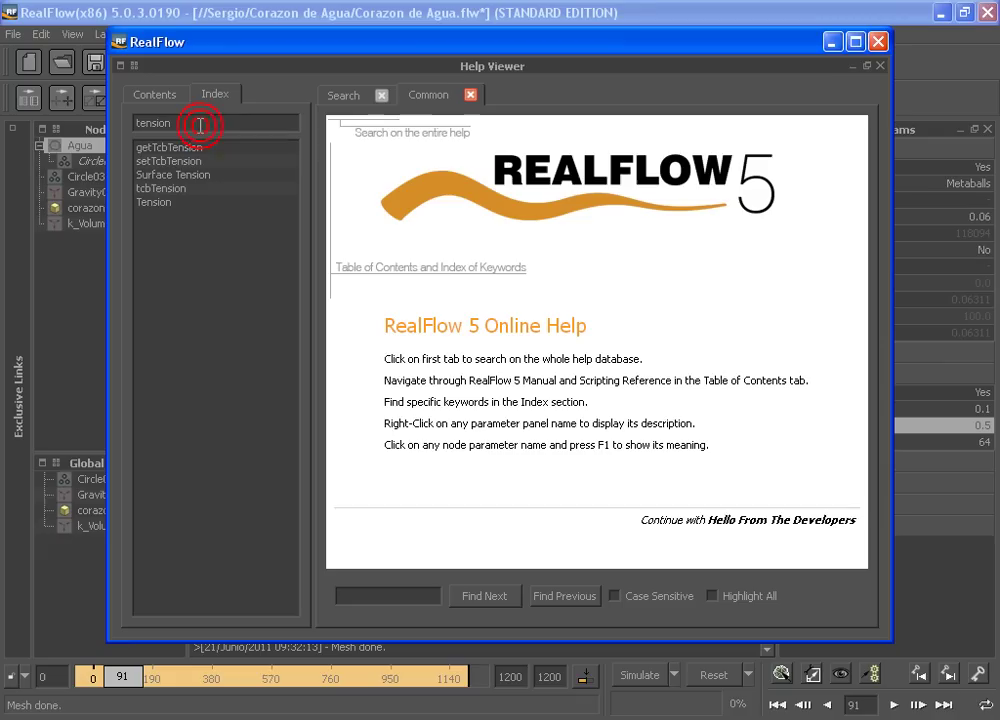
pyautogui.click(155, 202)
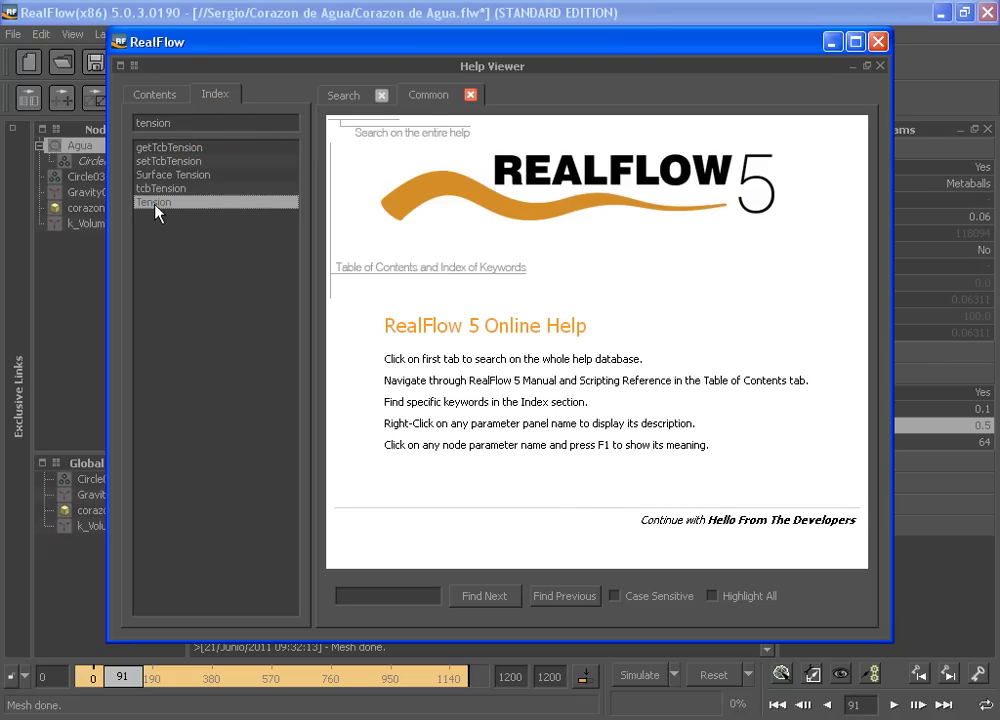
pyautogui.doubleClick(155, 202)
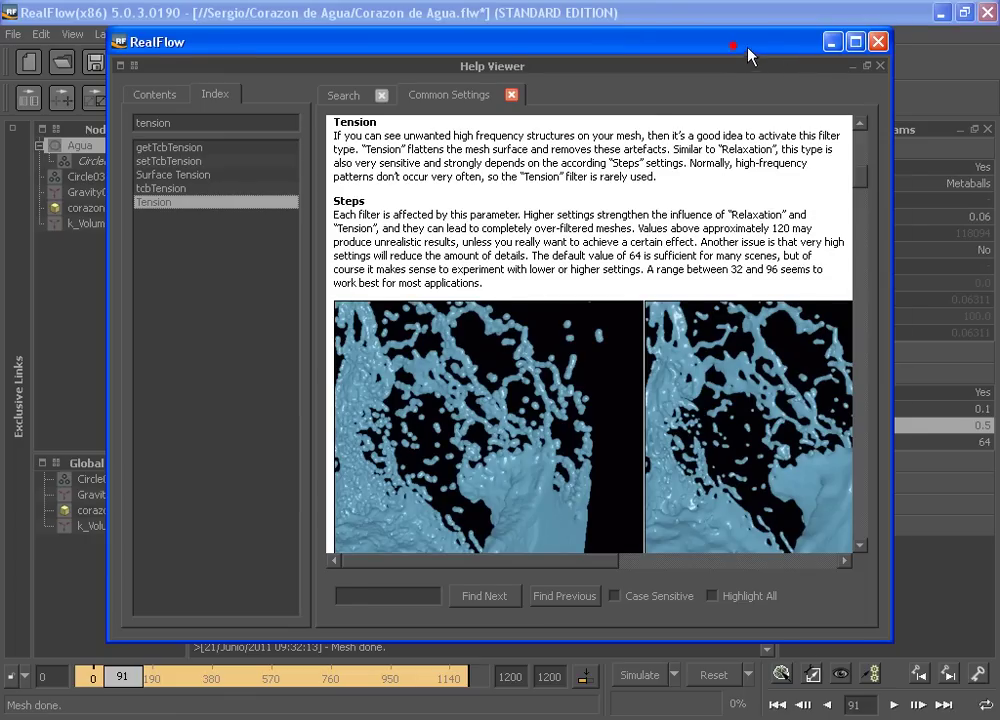
pyautogui.moveTo(748, 48); pyautogui.dragTo(758, 41)
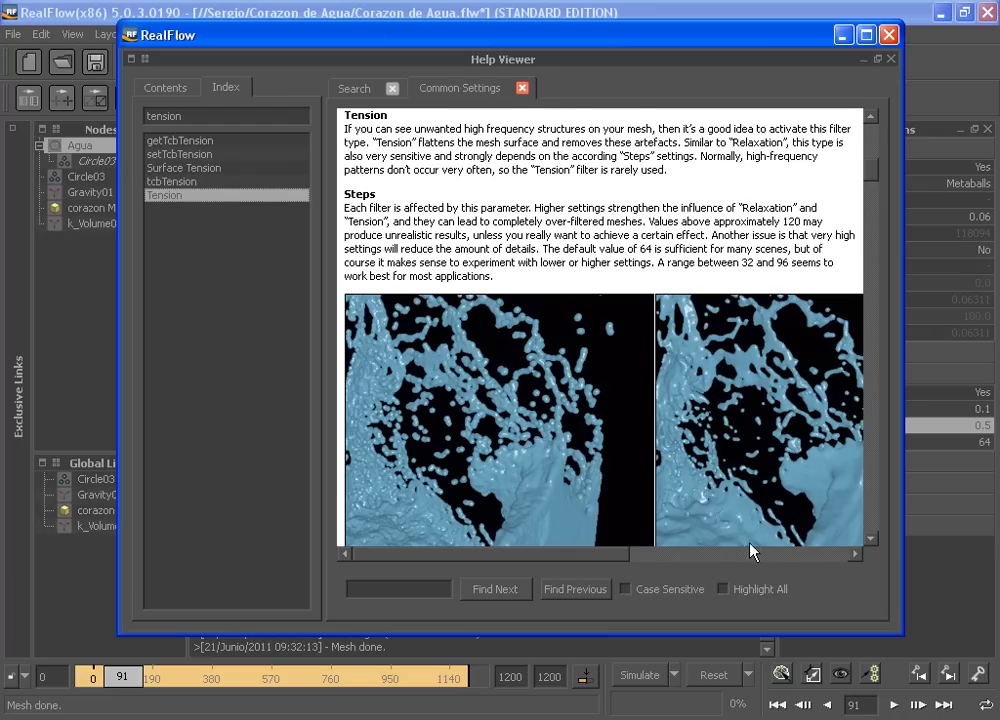
pyautogui.moveTo(546, 560)
pyautogui.mouseDown()
pyautogui.moveTo(623, 556)
pyautogui.moveTo(503, 553)
pyautogui.mouseUp()
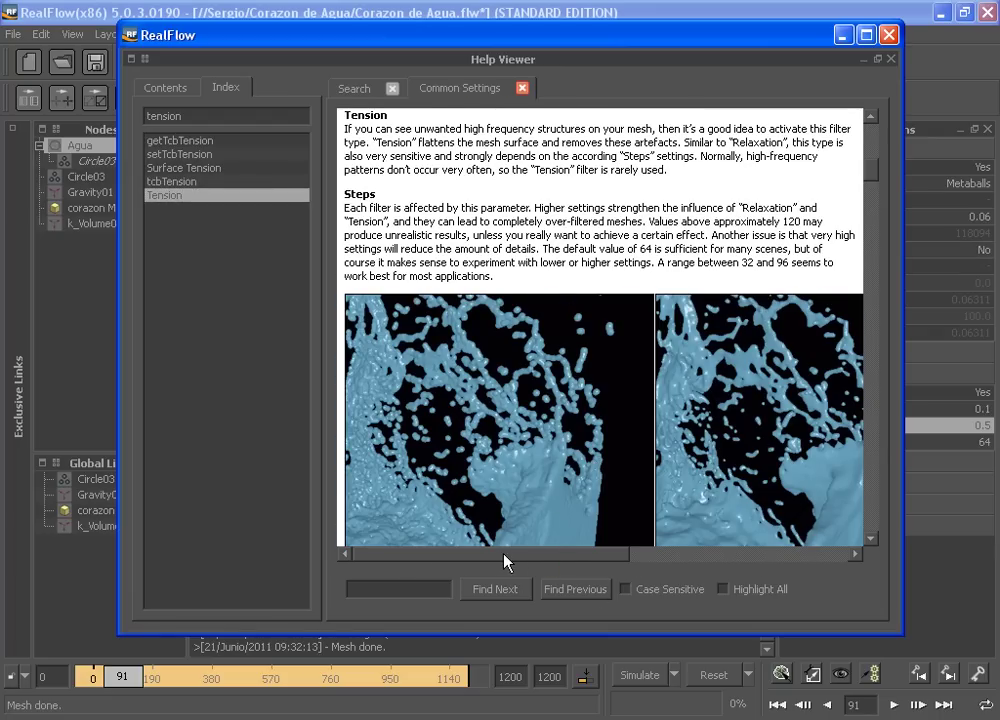
pyautogui.click(887, 34)
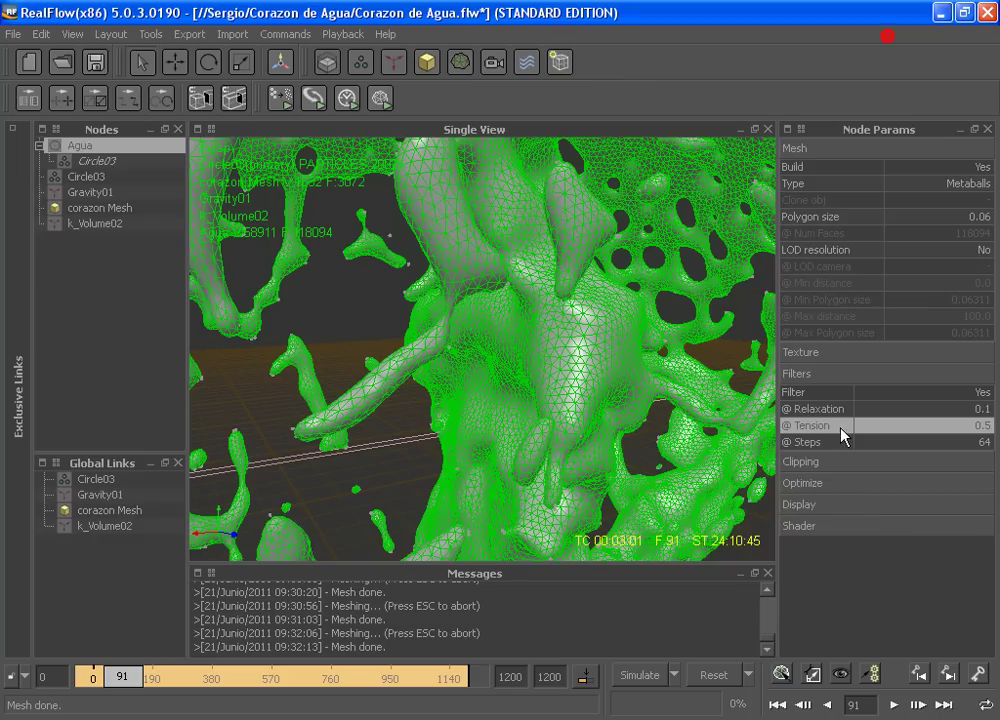
# Change the Agua filter Tension value from 0.5 to 0.1
pyautogui.click(978, 425)
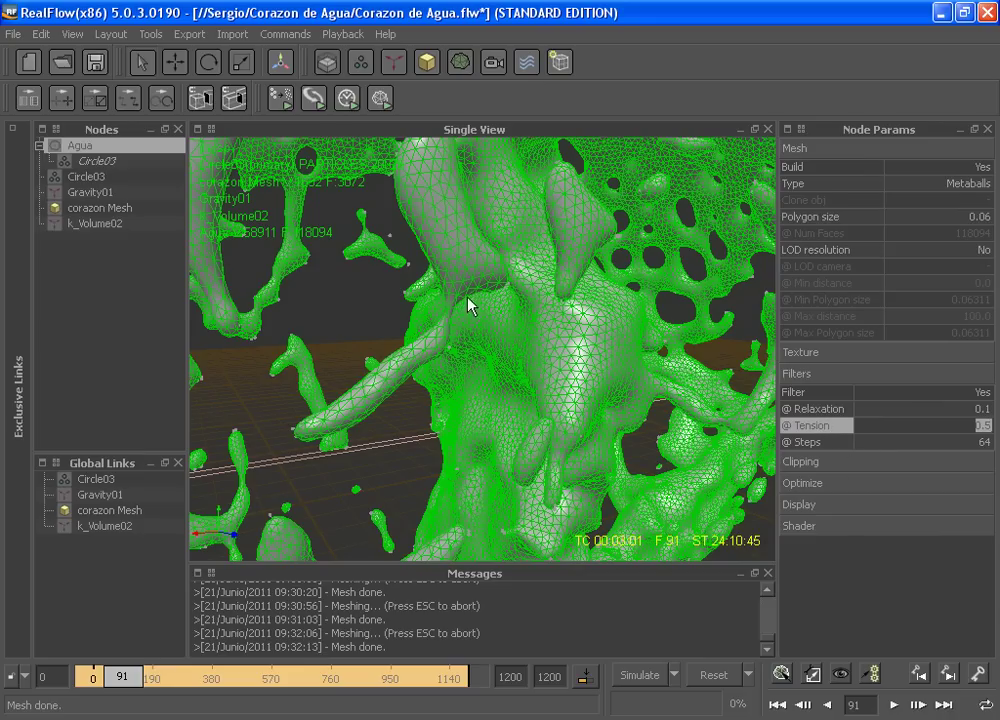
pyautogui.moveTo(556, 381)
pyautogui.keyDown('alt'); pyautogui.mouseDown()
pyautogui.moveTo(560, 360)
pyautogui.moveTo(580, 365)
pyautogui.mouseUp(); pyautogui.keyUp('alt')
pyautogui.click(986, 427)
pyautogui.click(986, 427)
pyautogui.write('0.3')
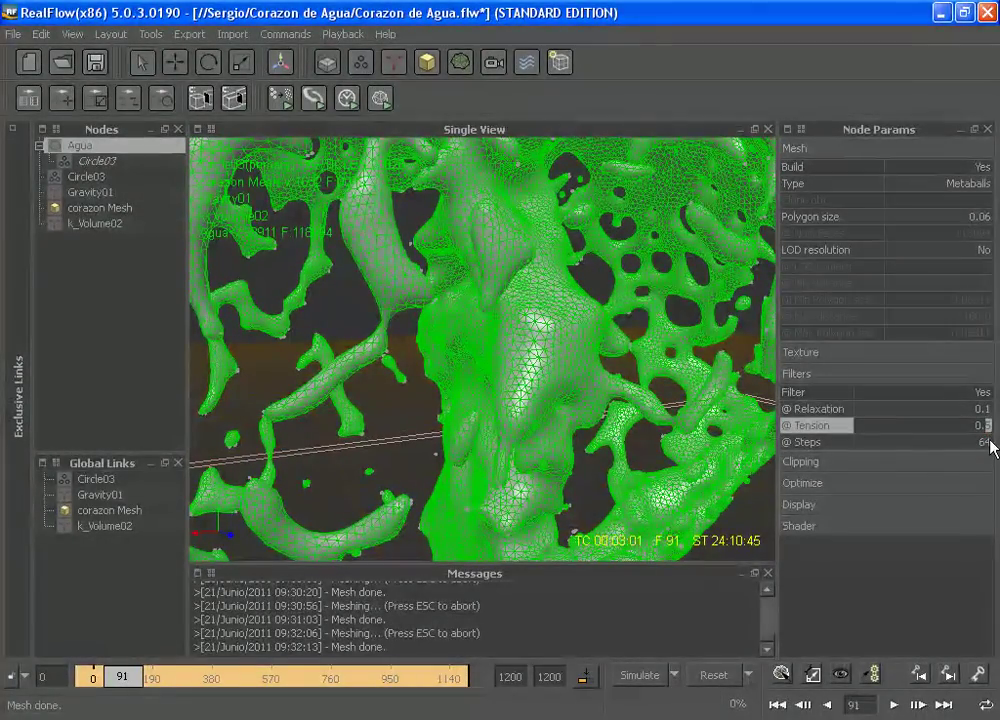
pyautogui.write('1')
pyautogui.press('Return')
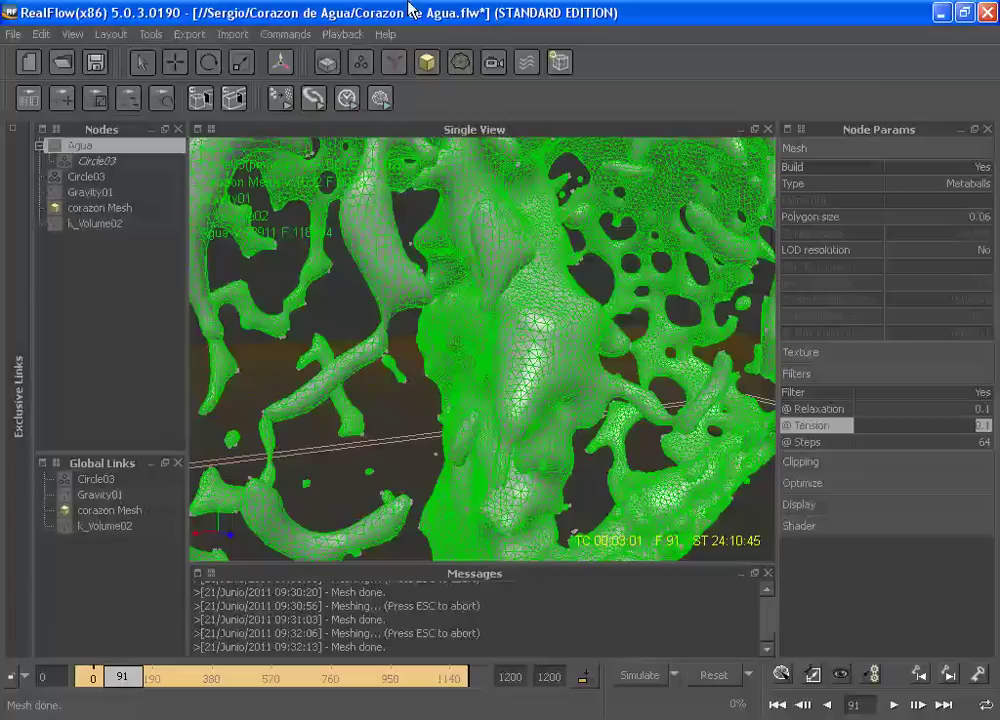
# Rebuild Agua with Tension 0.1, now 118135 faces, and orbit to inspect the heart
pyautogui.rightClick(66, 145)
pyautogui.click(124, 255)
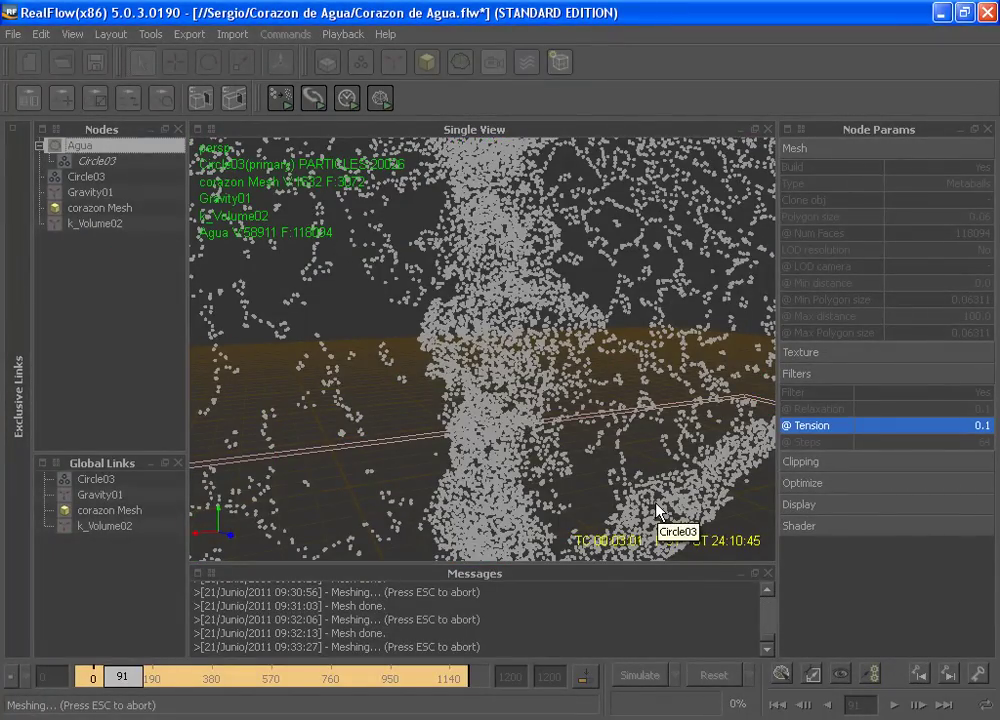
pyautogui.moveTo(571, 357)
pyautogui.keyDown('alt'); pyautogui.mouseDown(button='right')
pyautogui.moveTo(466, 357)
pyautogui.moveTo(717, 332)
pyautogui.moveTo(576, 384)
pyautogui.moveTo(614, 373)
pyautogui.mouseUp(button='right'); pyautogui.keyUp('alt')
pyautogui.moveTo(614, 373)
pyautogui.keyDown('alt'); pyautogui.mouseDown()
pyautogui.moveTo(395, 423)
pyautogui.moveTo(402, 397)
pyautogui.moveTo(518, 395)
pyautogui.moveTo(636, 373)
pyautogui.moveTo(391, 391)
pyautogui.moveTo(346, 384)
pyautogui.mouseUp(); pyautogui.keyUp('alt')
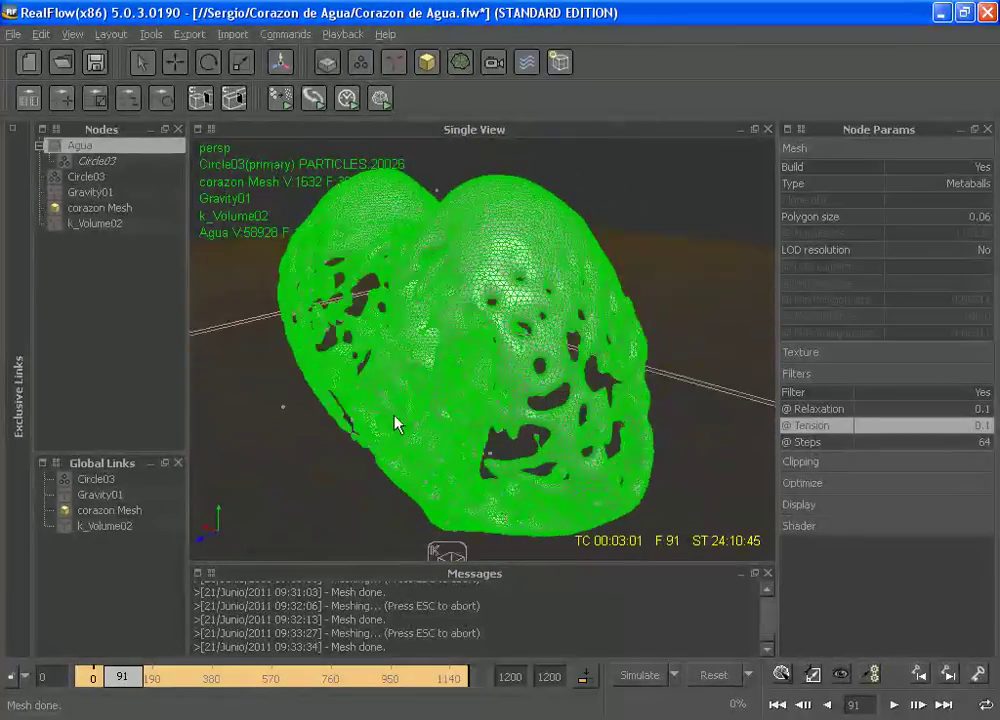
pyautogui.click(78, 339)
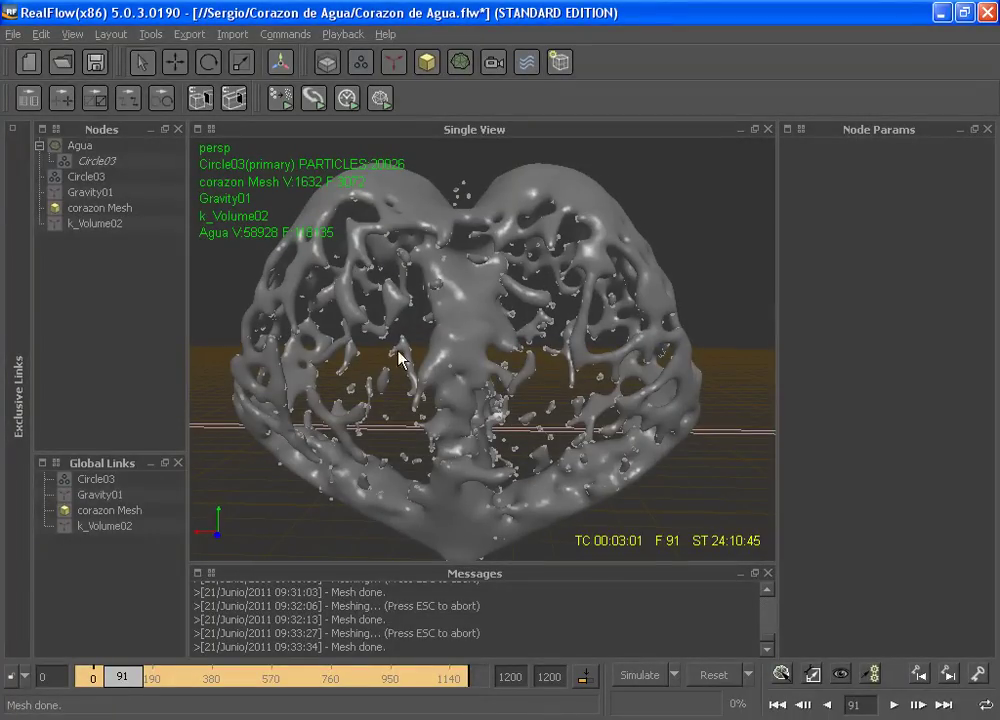
pyautogui.click(457, 391)
pyautogui.keyDown('alt'); pyautogui.moveTo(457, 391); pyautogui.dragTo(872, 520); pyautogui.keyUp('alt')
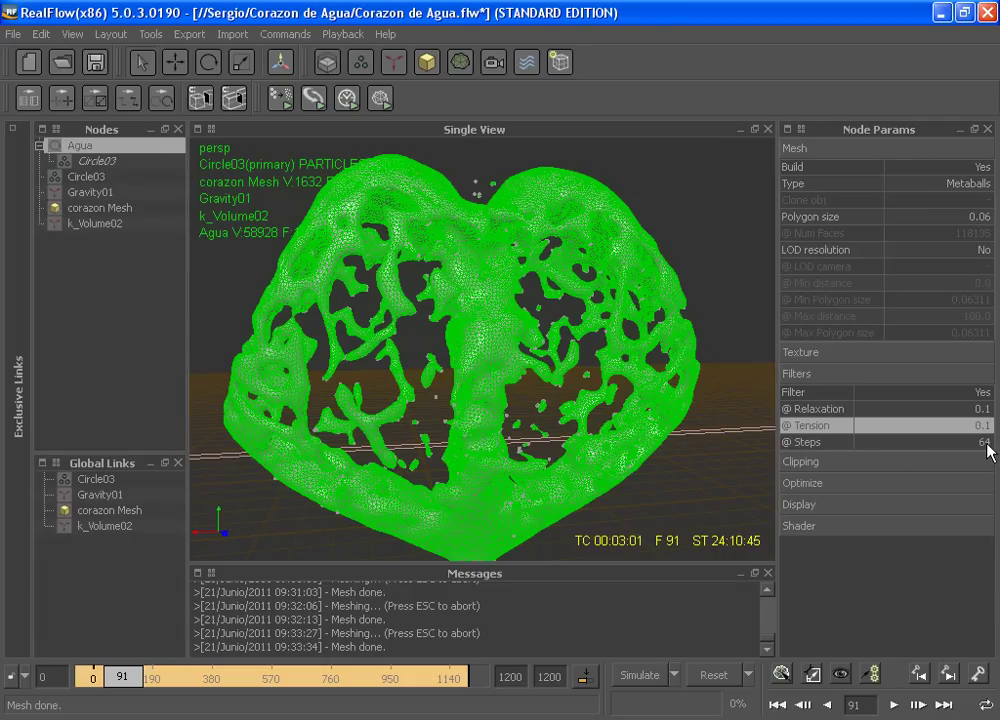
pyautogui.moveTo(487, 362)
pyautogui.keyDown('alt'); pyautogui.mouseDown()
pyautogui.moveTo(480, 402)
pyautogui.moveTo(446, 380)
pyautogui.moveTo(472, 375)
pyautogui.mouseUp(); pyautogui.keyUp('alt')
pyautogui.scroll(5, 442, 374)
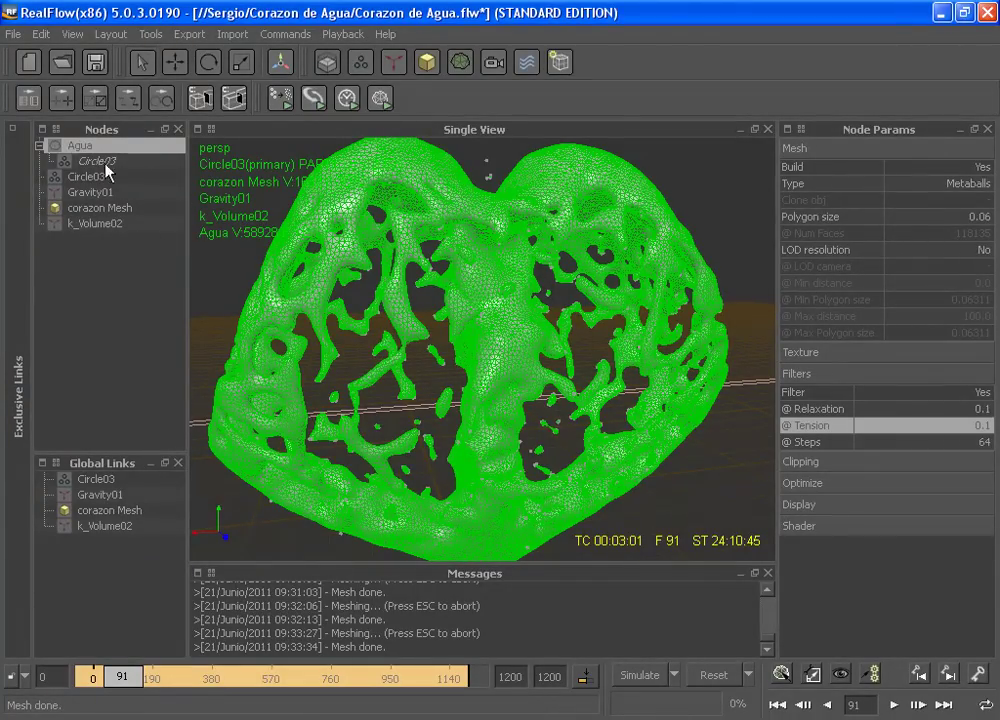
pyautogui.click(38, 145)
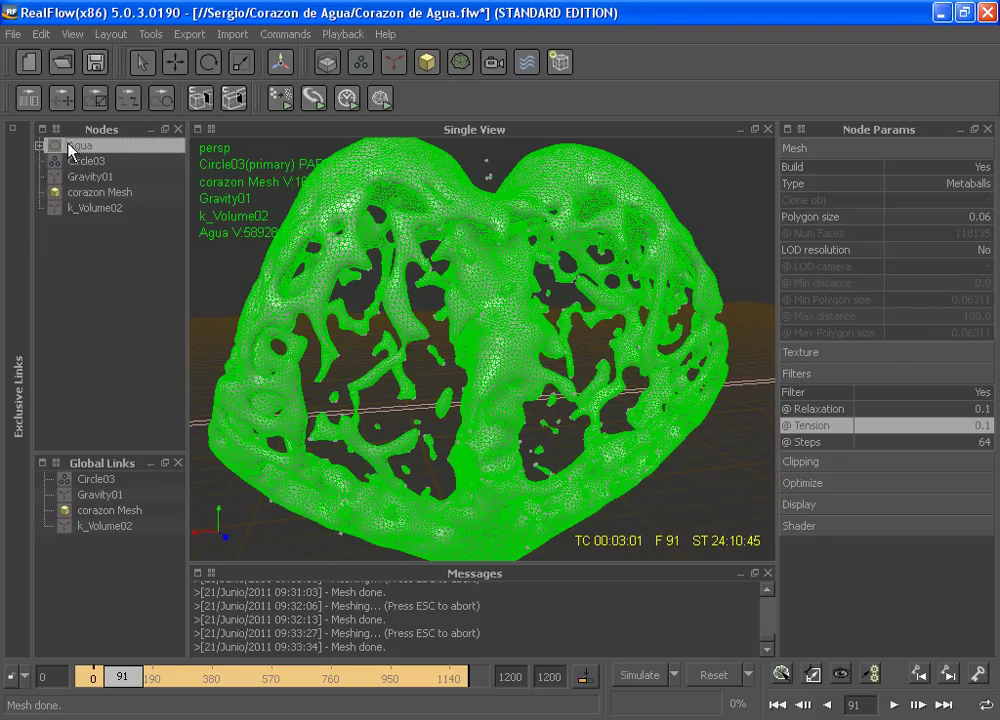
# Select Circle03 under Agua and show its Field settings: Blend factor 95.0, Radius 0.04207
pyautogui.click(38, 146)
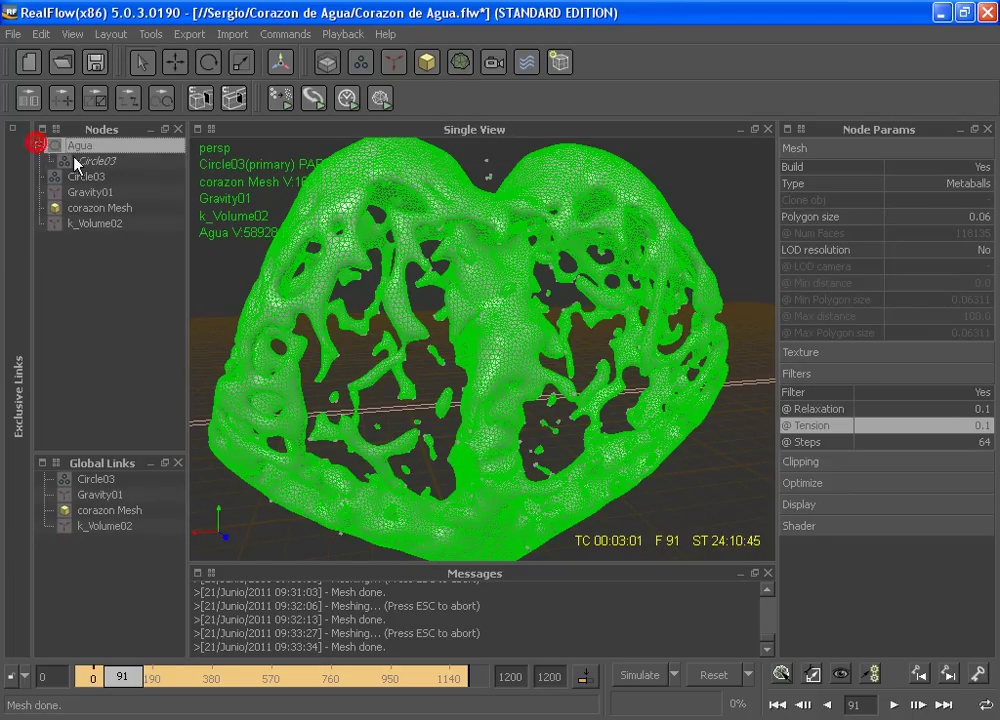
pyautogui.click(90, 160)
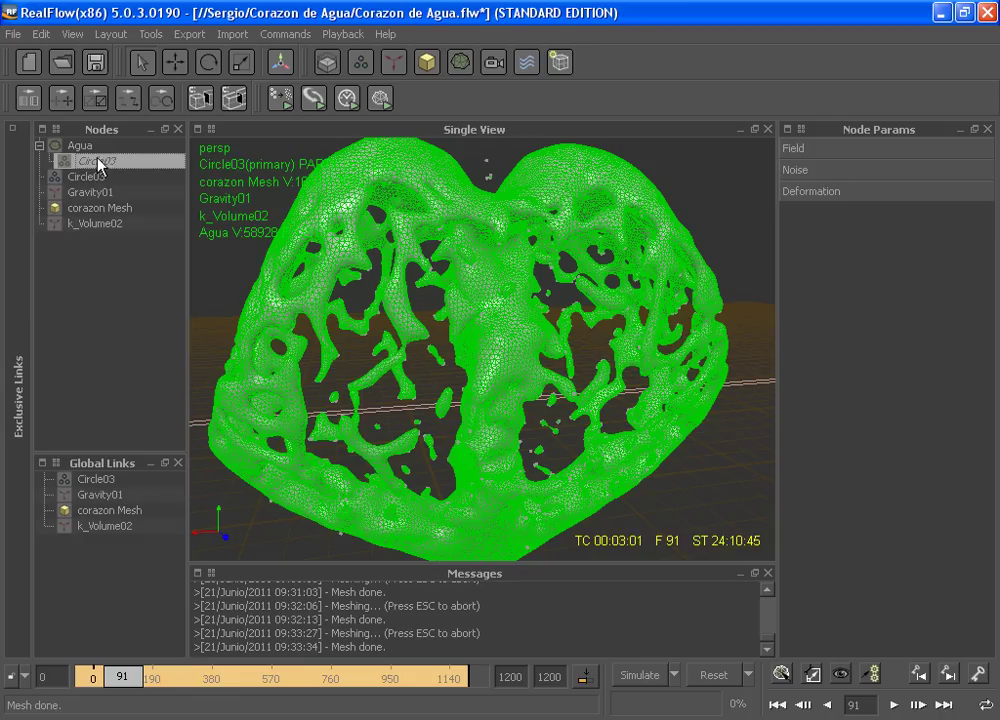
pyautogui.click(76, 177)
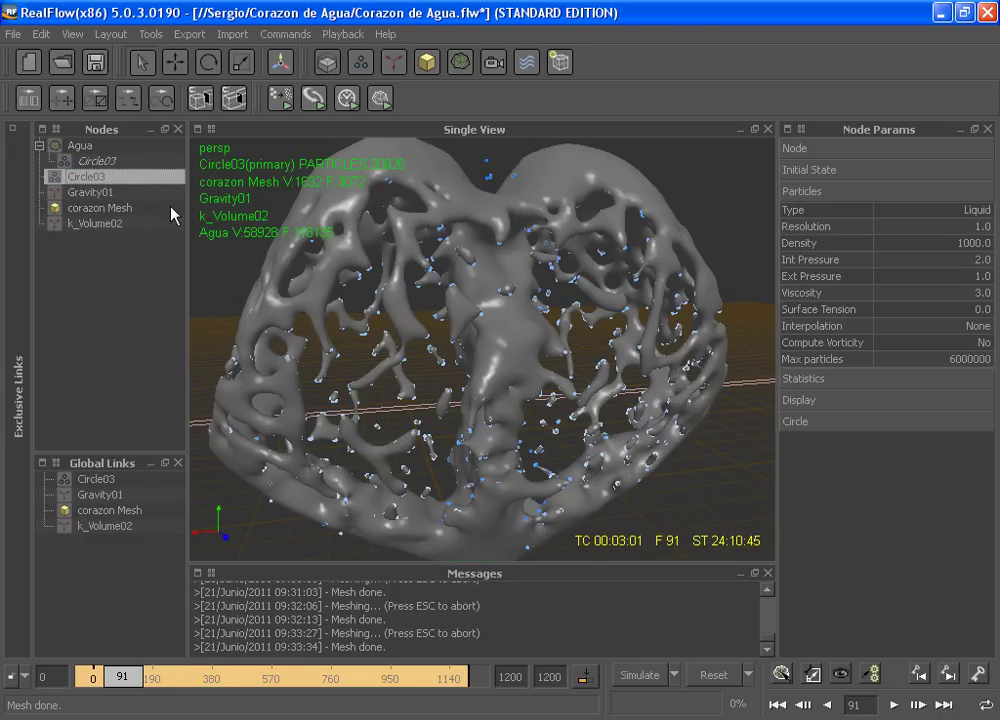
pyautogui.click(72, 157)
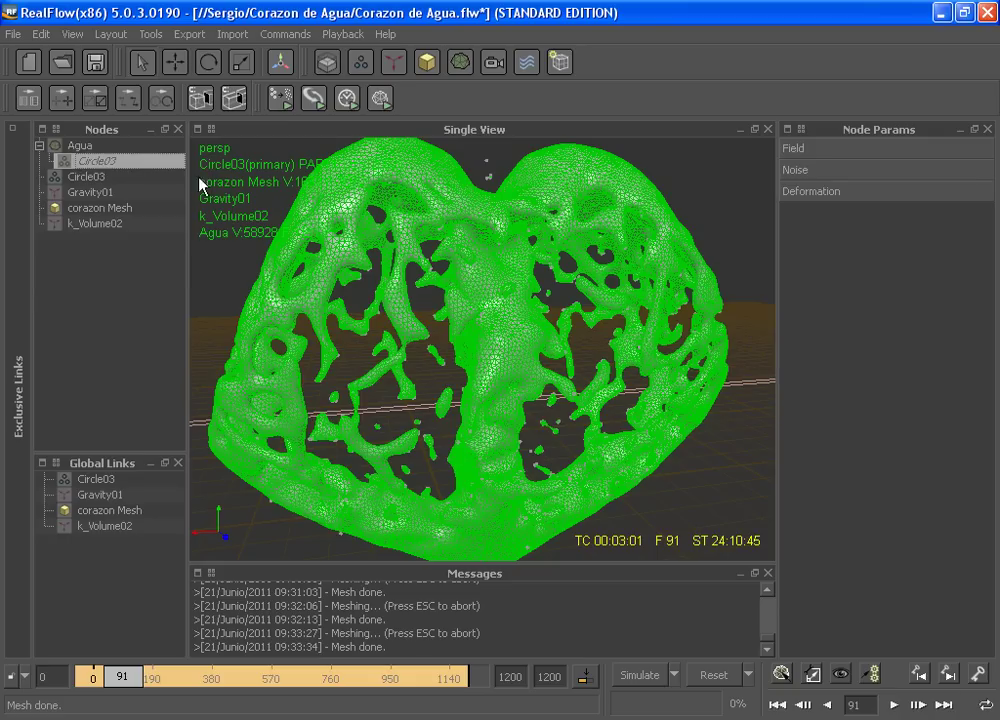
pyautogui.click(800, 150)
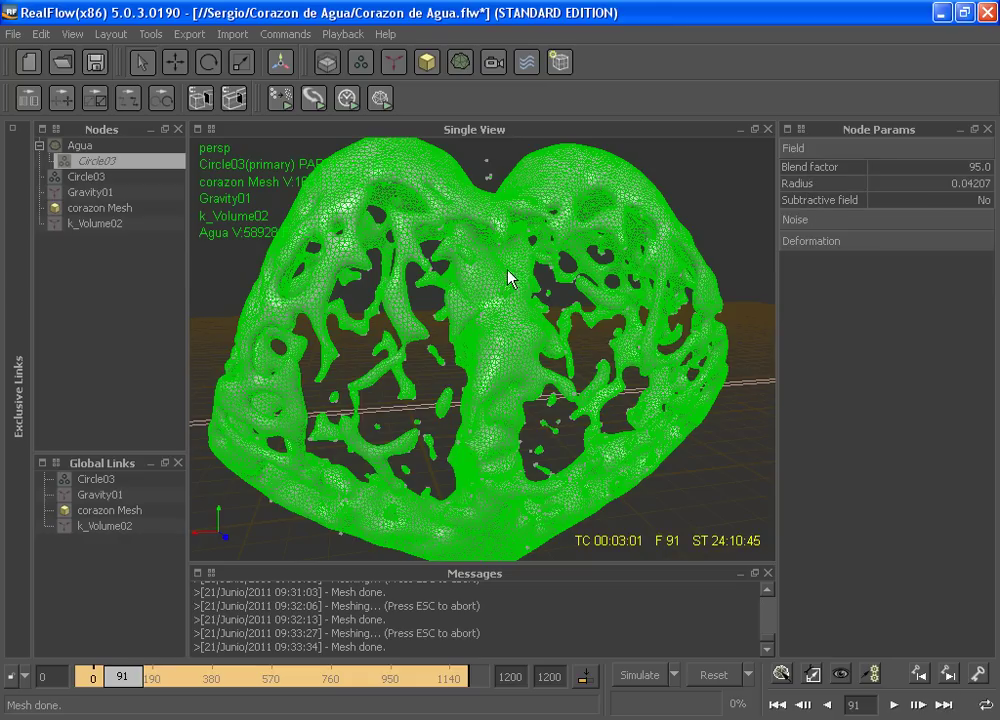
pyautogui.scroll(5, 484, 357)
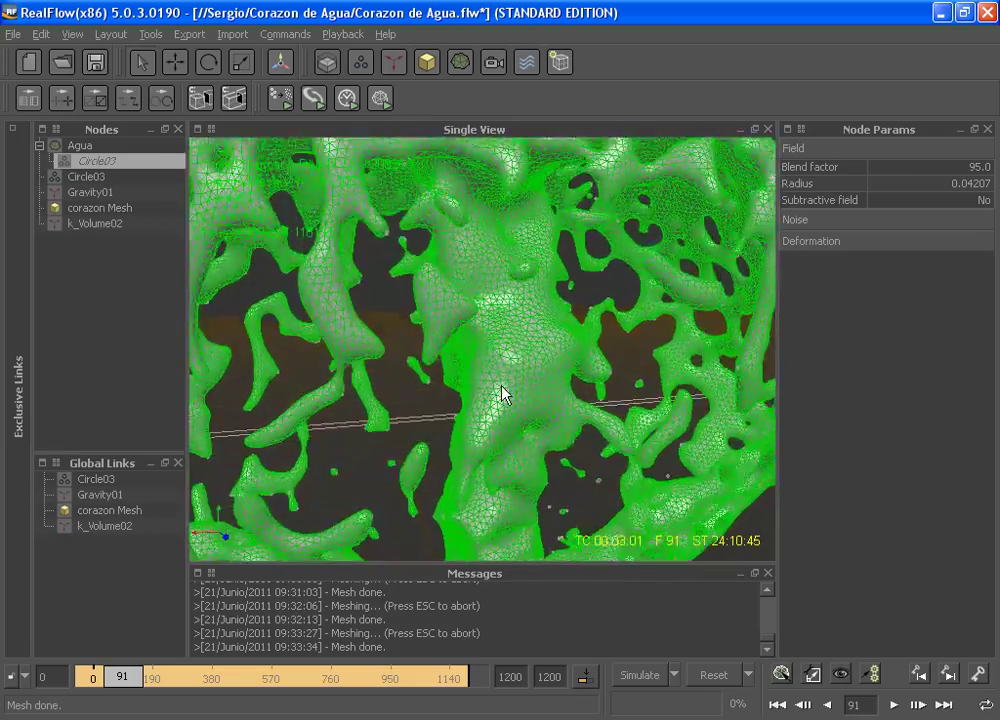
pyautogui.scroll(-2, 505, 375)
pyautogui.scroll(-2, 511, 340)
pyautogui.scroll(-2, 510, 330)
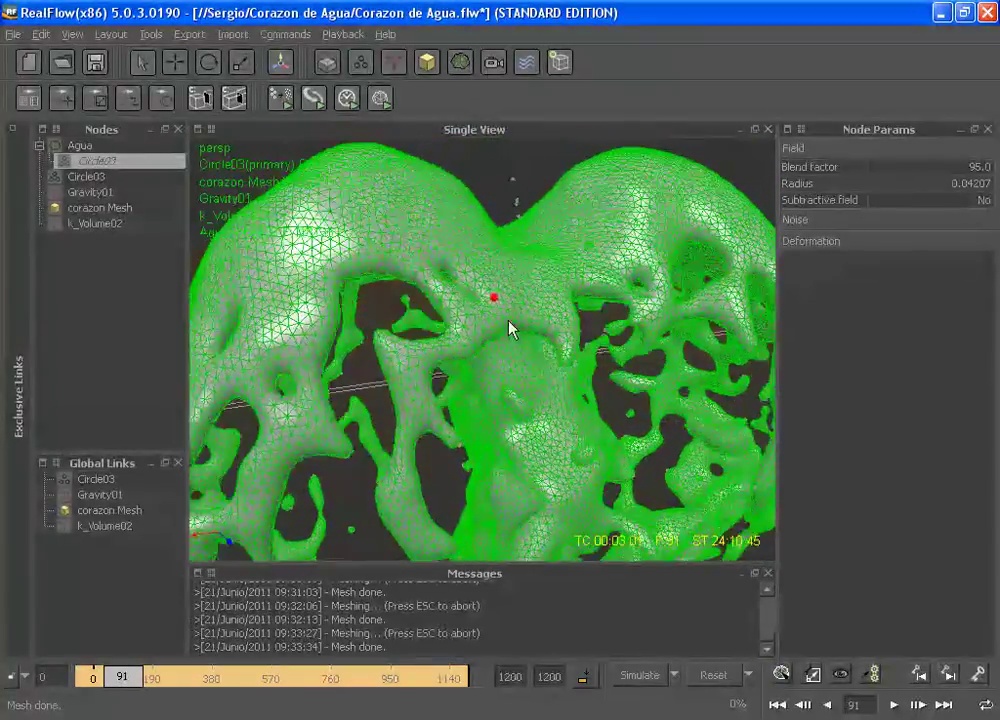
pyautogui.scroll(-2, 512, 325)
pyautogui.scroll(-2, 513, 316)
pyautogui.scroll(-2, 530, 308)
pyautogui.scroll(-1, 540, 306)
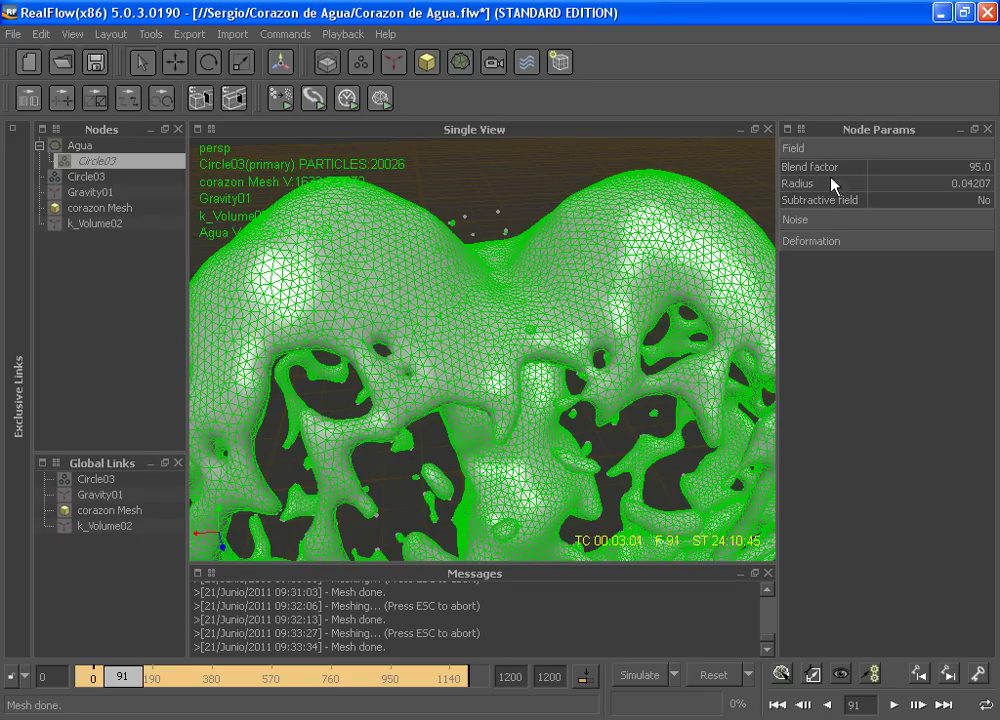
# Set Blend factor to 50.0 and rebuild the Agua mesh, now 107477 faces
pyautogui.doubleClick(979, 167)
pyautogui.write('50')
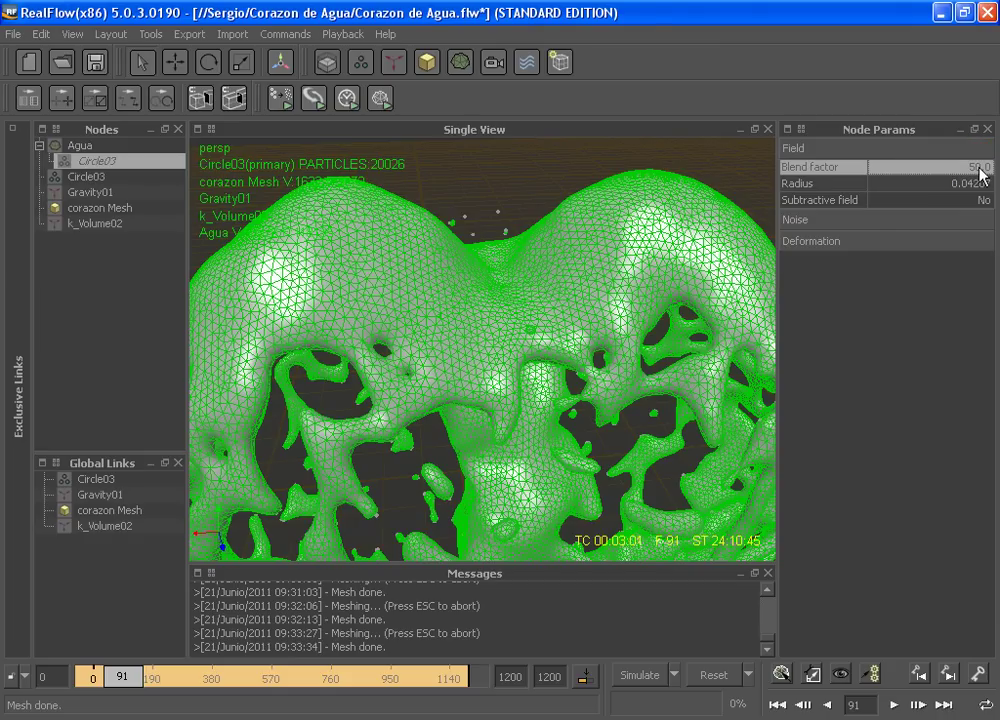
pyautogui.press('Return')
pyautogui.rightClick(86, 146)
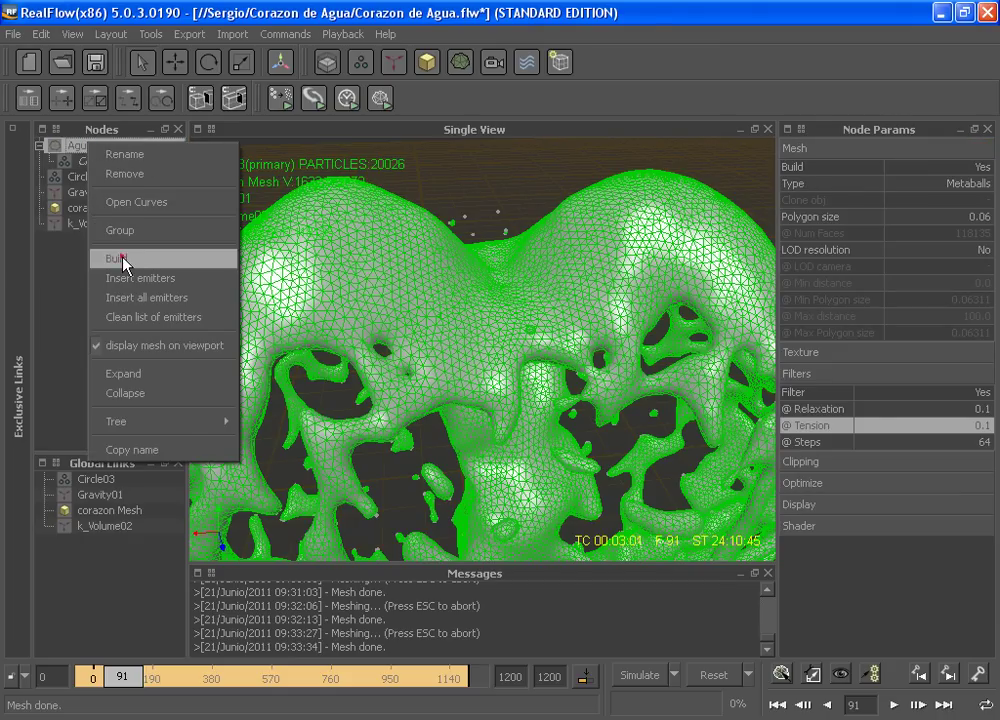
pyautogui.click(122, 258)
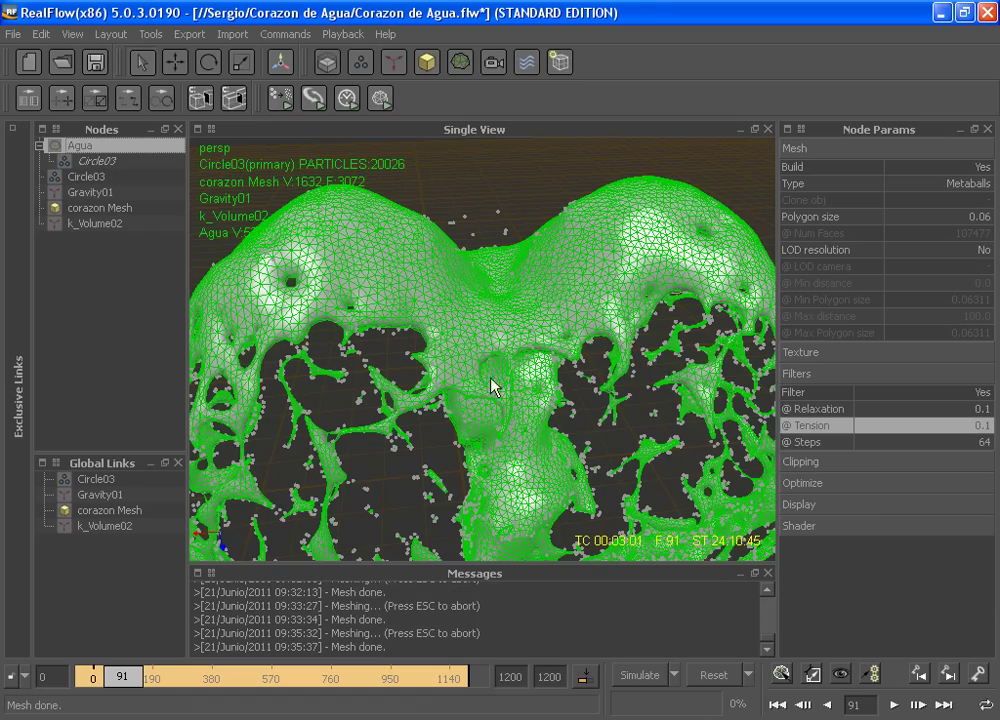
# Orbit around the rebuilt heart and select the Circle03 particle emitter
pyautogui.moveTo(542, 357)
pyautogui.keyDown('alt'); pyautogui.mouseDown()
pyautogui.moveTo(509, 353)
pyautogui.moveTo(605, 347)
pyautogui.moveTo(493, 363)
pyautogui.moveTo(493, 330)
pyautogui.mouseUp(); pyautogui.keyUp('alt')
pyautogui.click(108, 292)
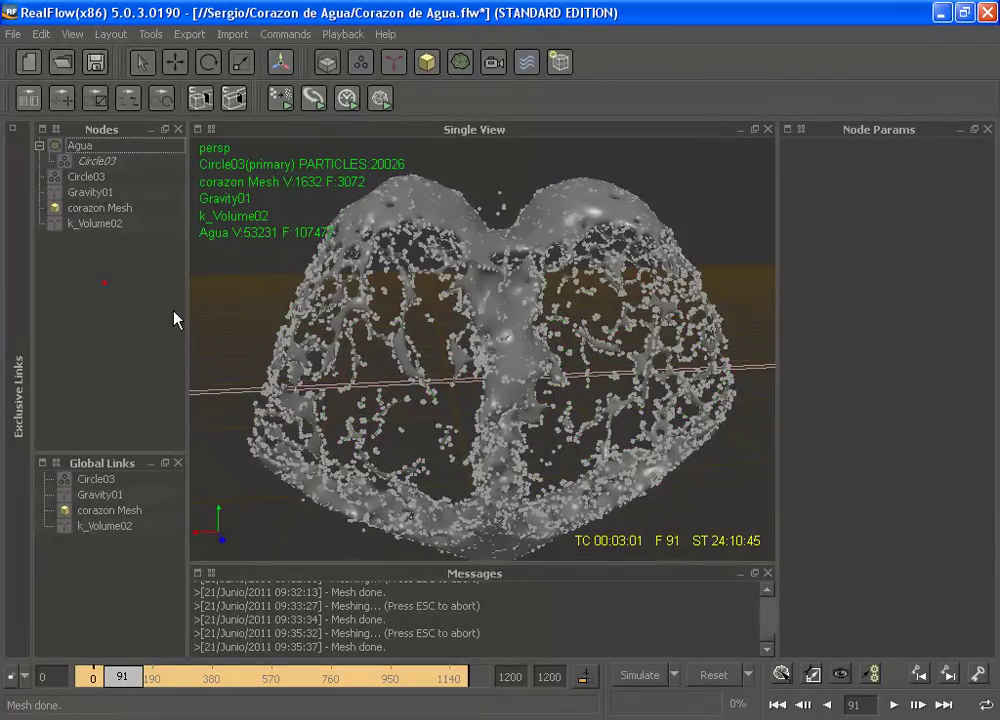
pyautogui.moveTo(572, 412)
pyautogui.keyDown('alt'); pyautogui.mouseDown()
pyautogui.moveTo(487, 397)
pyautogui.moveTo(540, 378)
pyautogui.moveTo(614, 379)
pyautogui.moveTo(529, 378)
pyautogui.moveTo(542, 375)
pyautogui.mouseUp(); pyautogui.keyUp('alt')
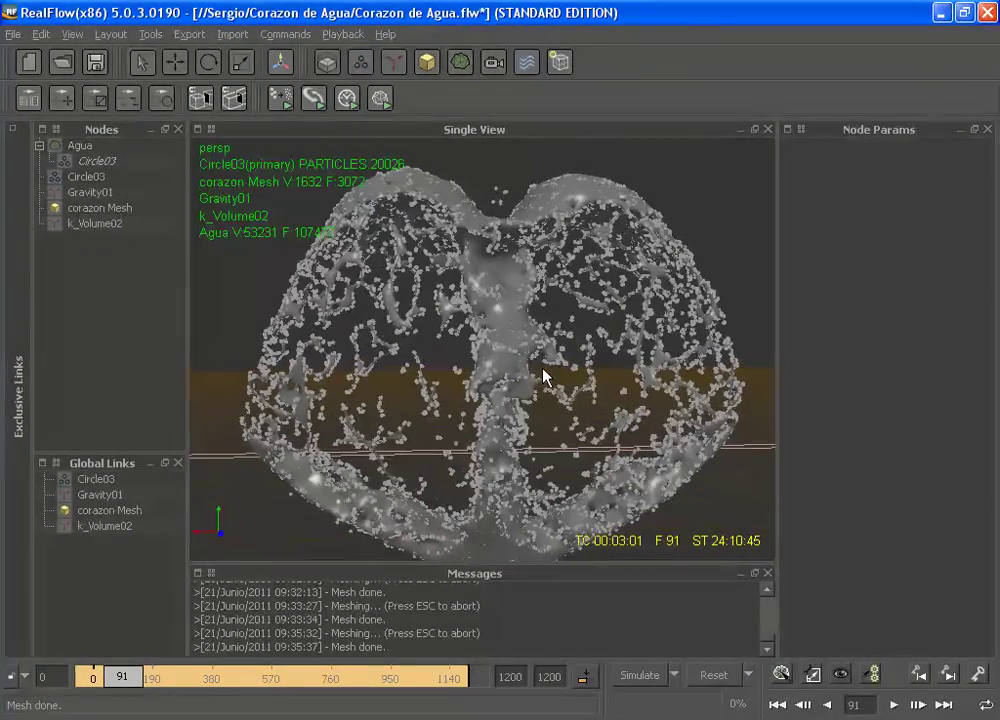
pyautogui.click(80, 178)
pyautogui.click(80, 179)
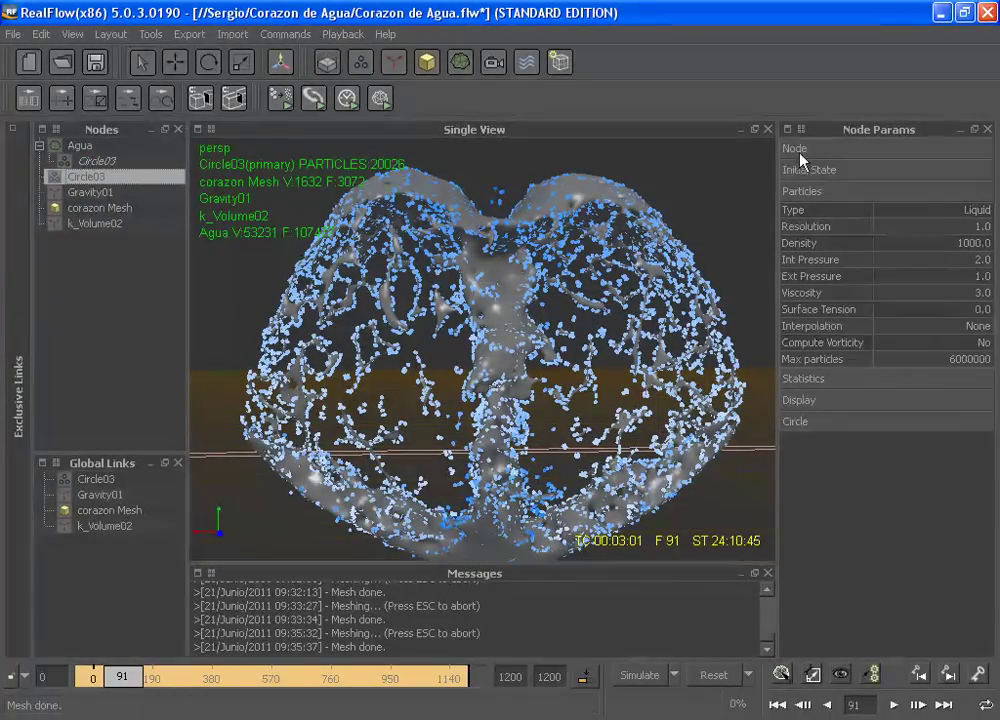
# Set Circle03's Display Visible to No, leaving only the grey Agua heart mesh visible
pyautogui.click(806, 400)
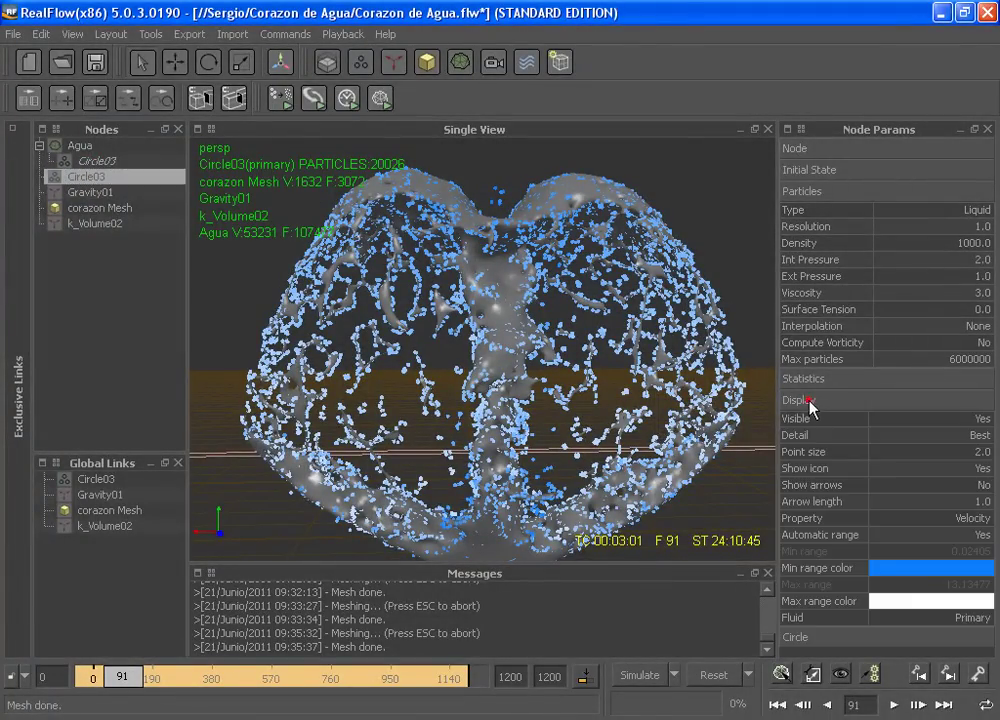
pyautogui.click(978, 420)
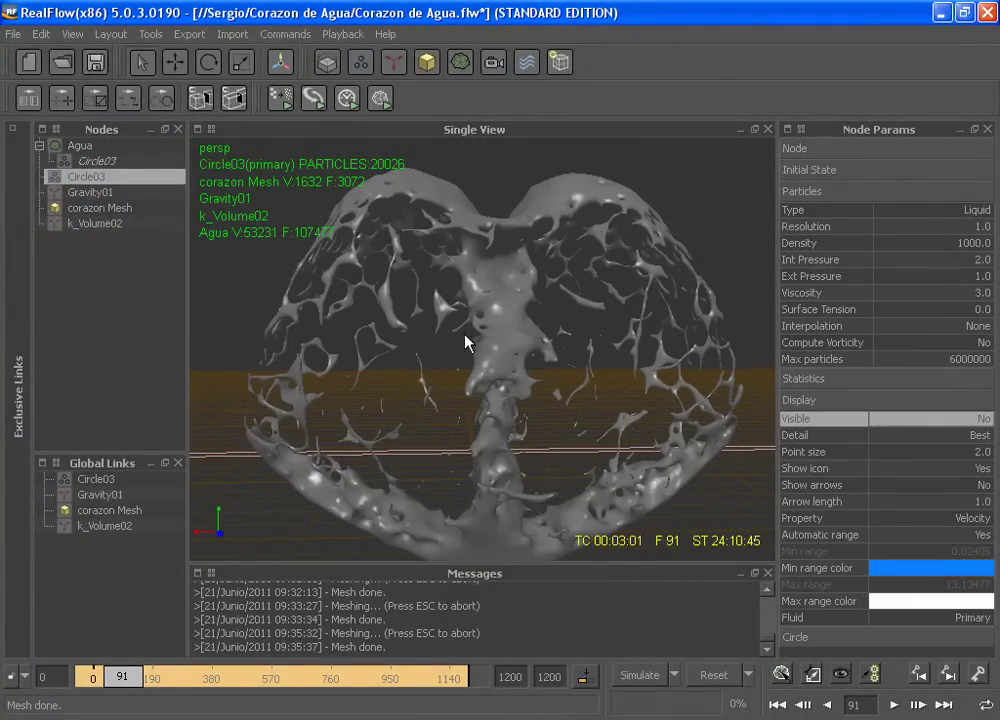
pyautogui.click(128, 274)
pyautogui.click(420, 195)
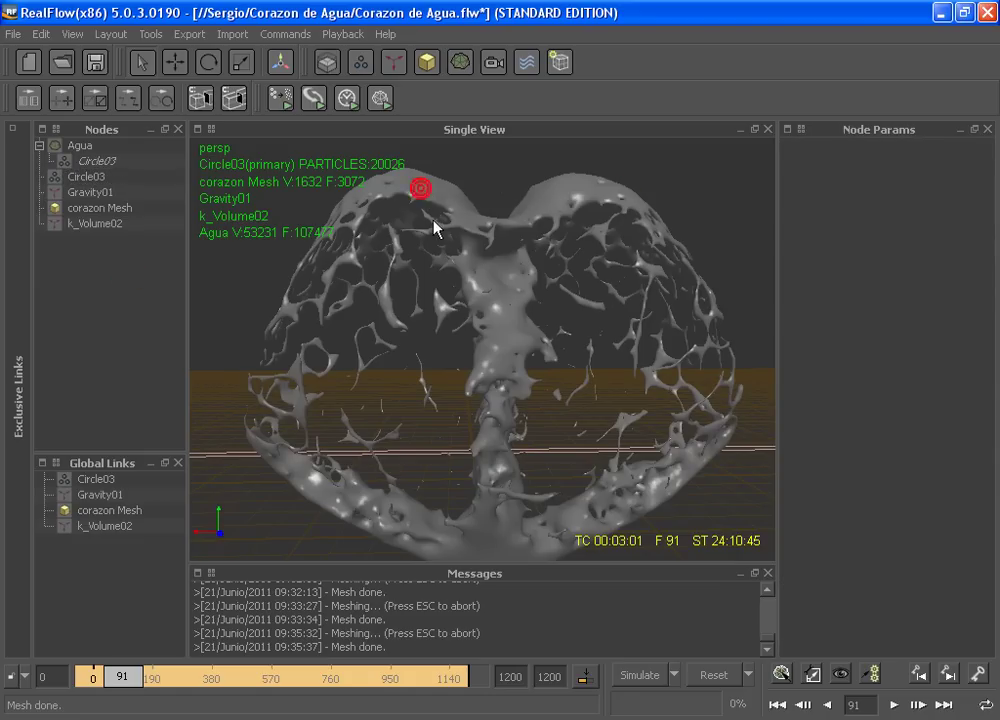
pyautogui.moveTo(460, 352)
pyautogui.mouseDown()
pyautogui.moveTo(484, 384)
pyautogui.moveTo(268, 302)
pyautogui.moveTo(181, 297)
pyautogui.moveTo(466, 339)
pyautogui.moveTo(585, 337)
pyautogui.moveTo(208, 167)
pyautogui.mouseUp()
pyautogui.click(57, 293)
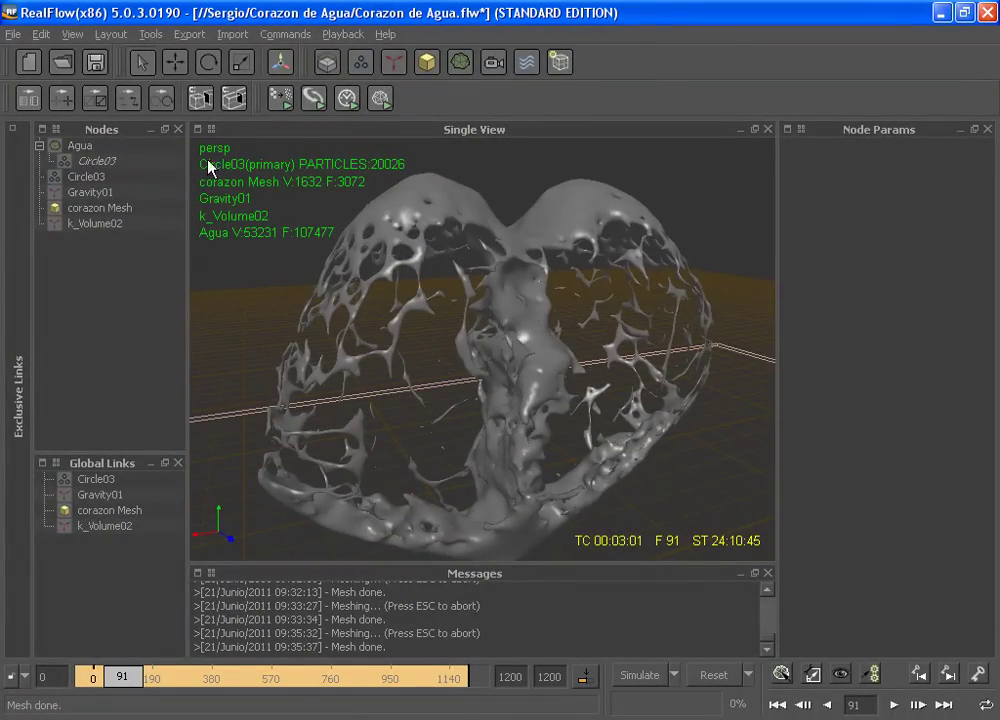
# Set Circle03's Blend factor to 10.0 and rebuild Agua into a thin web of 126434 faces
pyautogui.click(86, 163)
pyautogui.click(980, 168)
pyautogui.write('1')
pyautogui.press('Return')
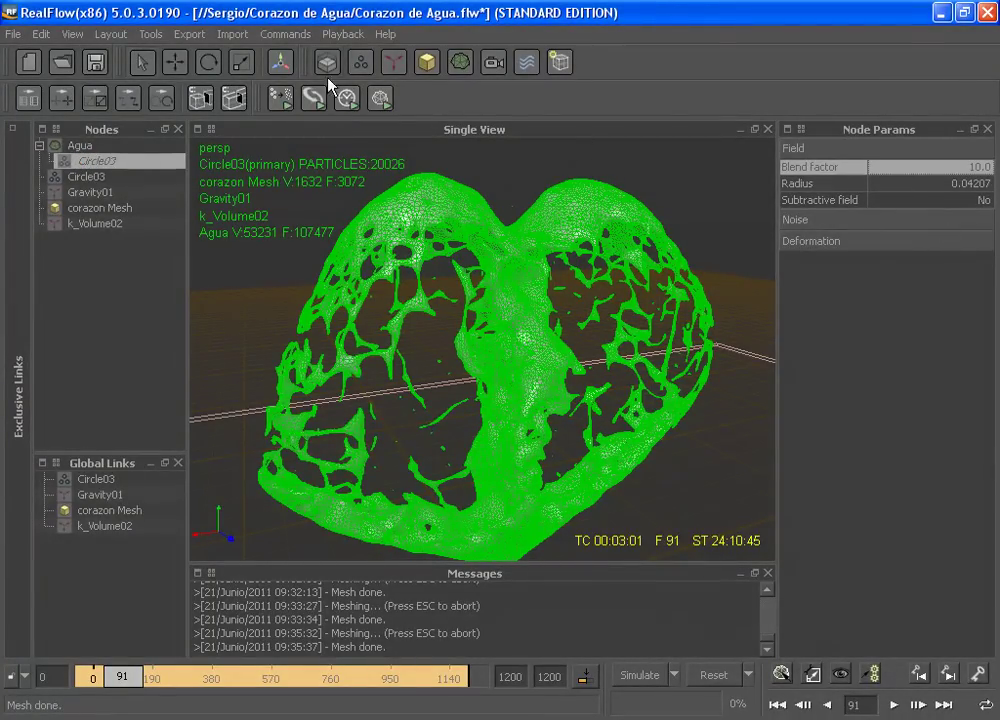
pyautogui.rightClick(86, 147)
pyautogui.click(143, 263)
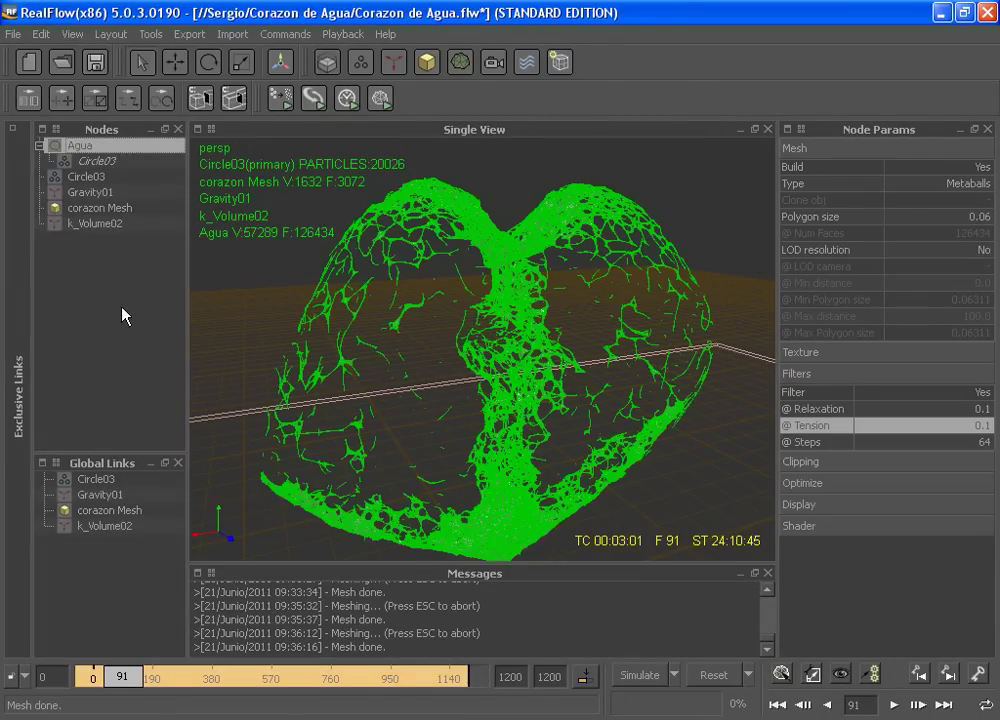
pyautogui.moveTo(549, 386)
pyautogui.keyDown('alt'); pyautogui.mouseDown()
pyautogui.moveTo(370, 384)
pyautogui.moveTo(504, 404)
pyautogui.moveTo(708, 375)
pyautogui.moveTo(697, 392)
pyautogui.moveTo(553, 412)
pyautogui.moveTo(522, 397)
pyautogui.moveTo(470, 395)
pyautogui.mouseUp(); pyautogui.keyUp('alt')
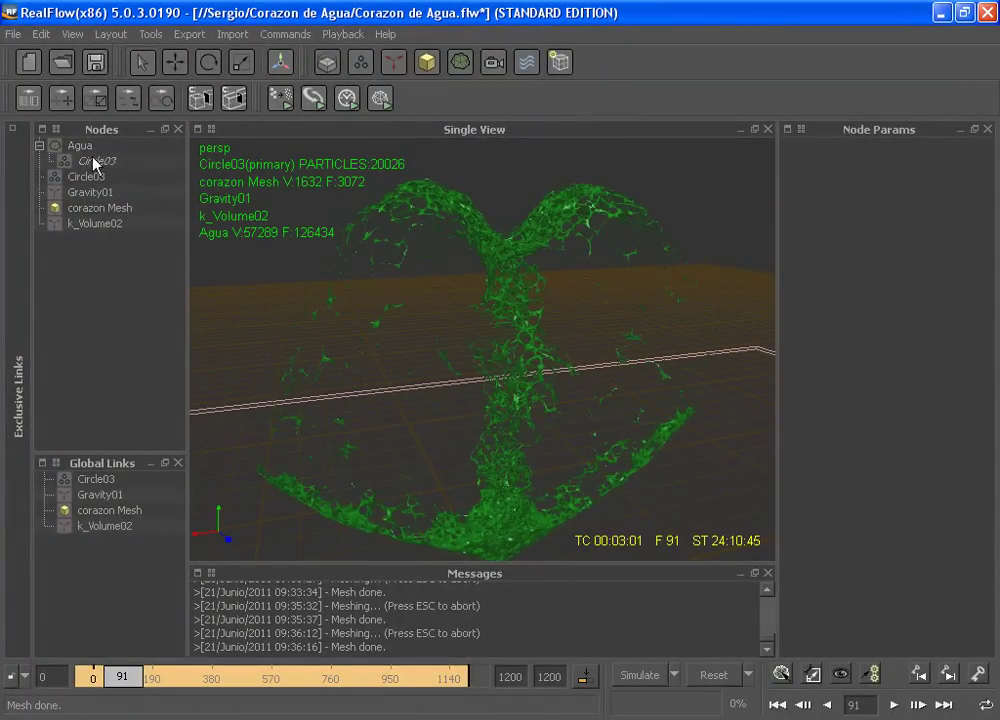
# Return the Circle03 Blend factor to 95.0
pyautogui.click(95, 163)
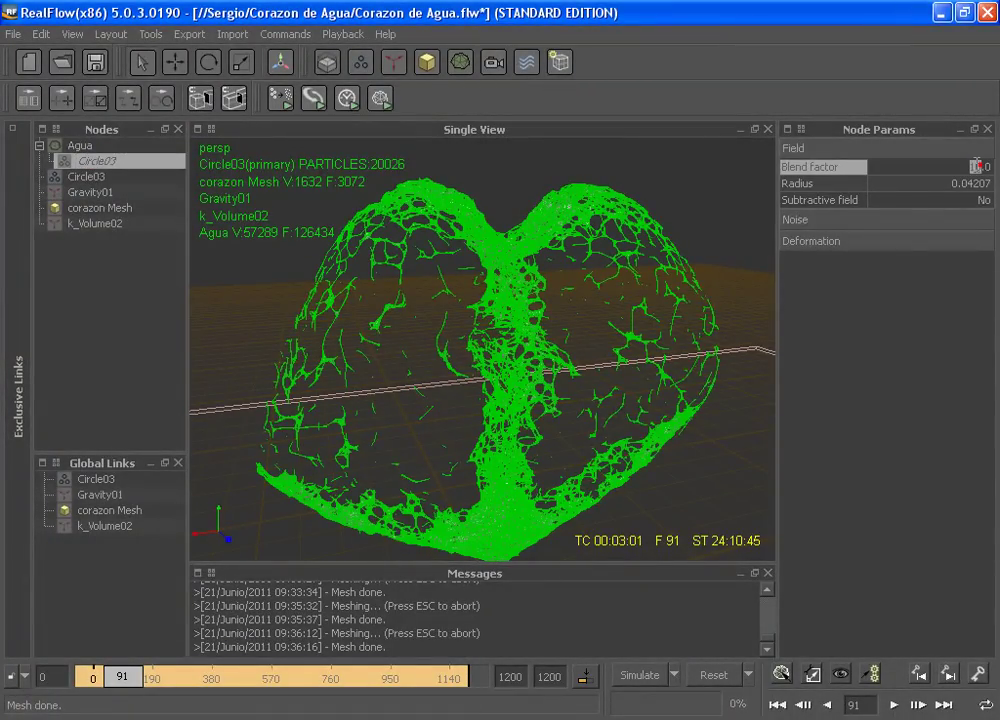
pyautogui.write('95')
pyautogui.press('Return')
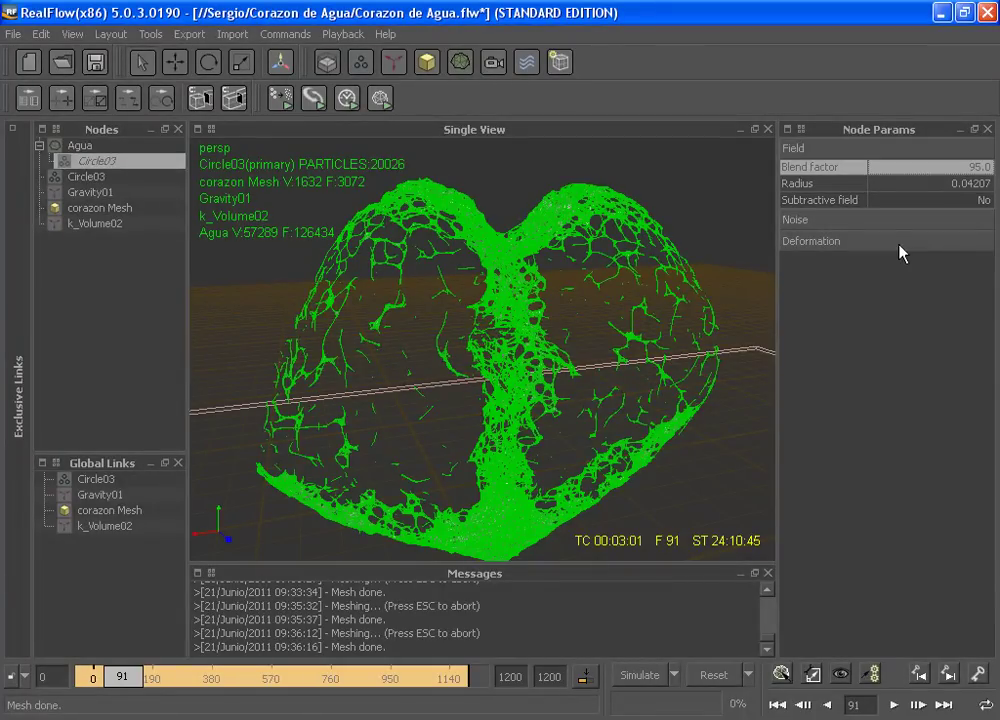
# Select Agua and rebuild its mesh with Blend factor 95.0
pyautogui.click(82, 146)
pyautogui.rightClick(83, 147)
pyautogui.click(147, 258)
# Orbit and zoom around the rebuilt heart, checking it from the front and from above
pyautogui.moveTo(424, 350)
pyautogui.keyDown('alt'); pyautogui.mouseDown()
pyautogui.moveTo(485, 328)
pyautogui.moveTo(478, 320)
pyautogui.moveTo(531, 335)
pyautogui.moveTo(524, 326)
pyautogui.mouseUp(); pyautogui.keyUp('alt')
pyautogui.click(175, 160)
pyautogui.scroll(1, 491, 286)
pyautogui.scroll(-1, 498, 290)
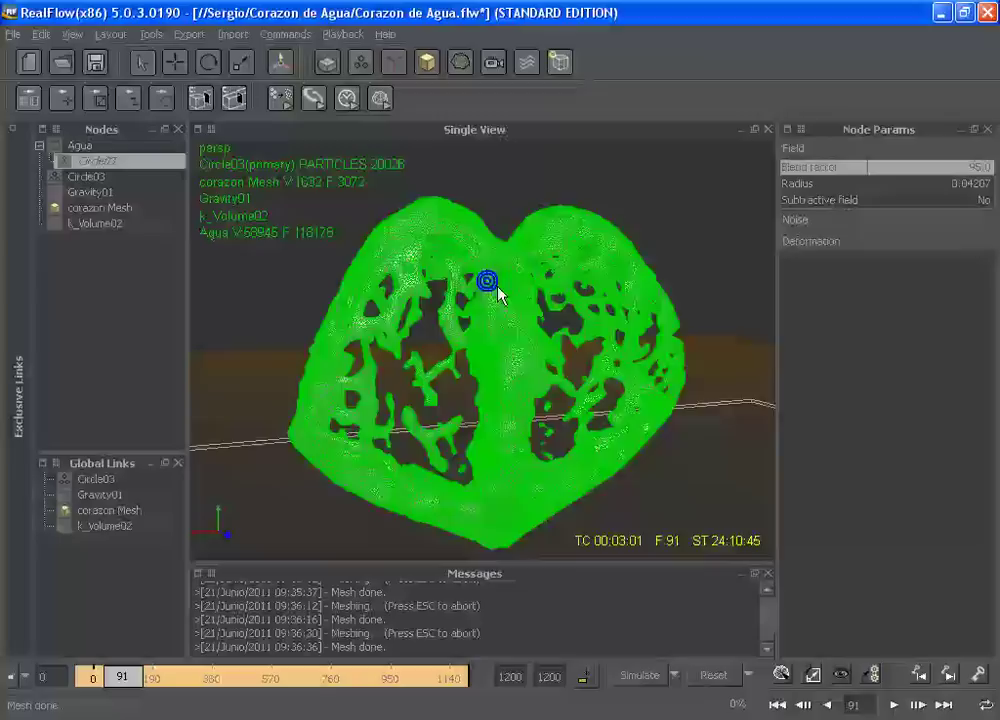
pyautogui.scroll(3, 498, 290)
pyautogui.moveTo(489, 287)
pyautogui.keyDown('alt'); pyautogui.mouseDown()
pyautogui.moveTo(520, 283)
pyautogui.moveTo(520, 312)
pyautogui.mouseUp(); pyautogui.keyUp('alt')
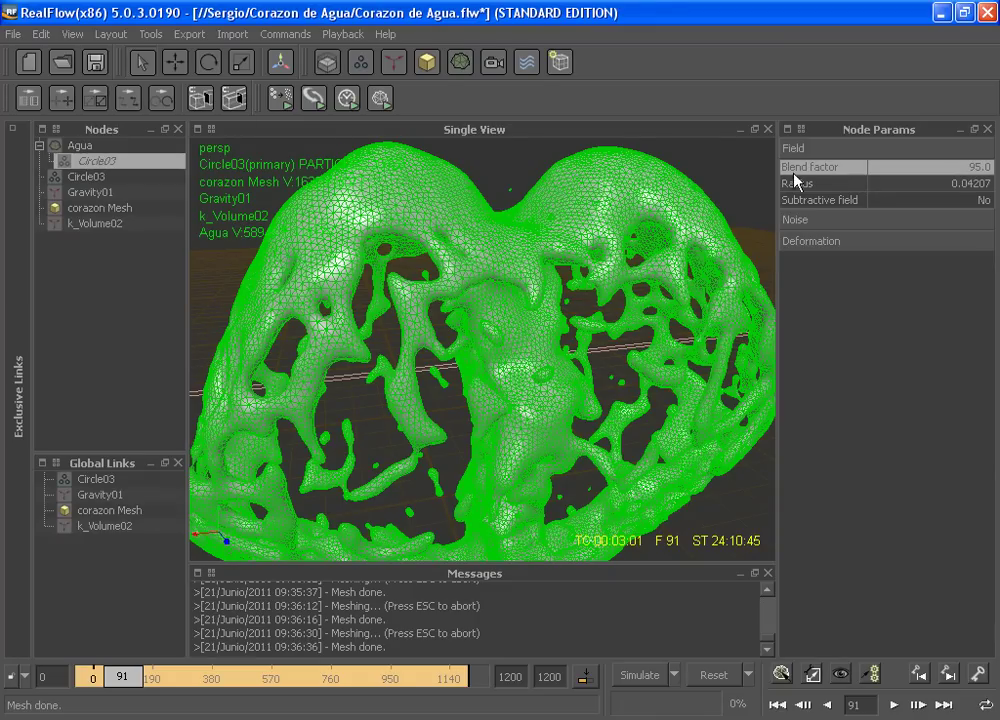
# Compare the Agua and Circle03 Node Params, collapse the Field section, and orbit to a head-on view
pyautogui.click(78, 145)
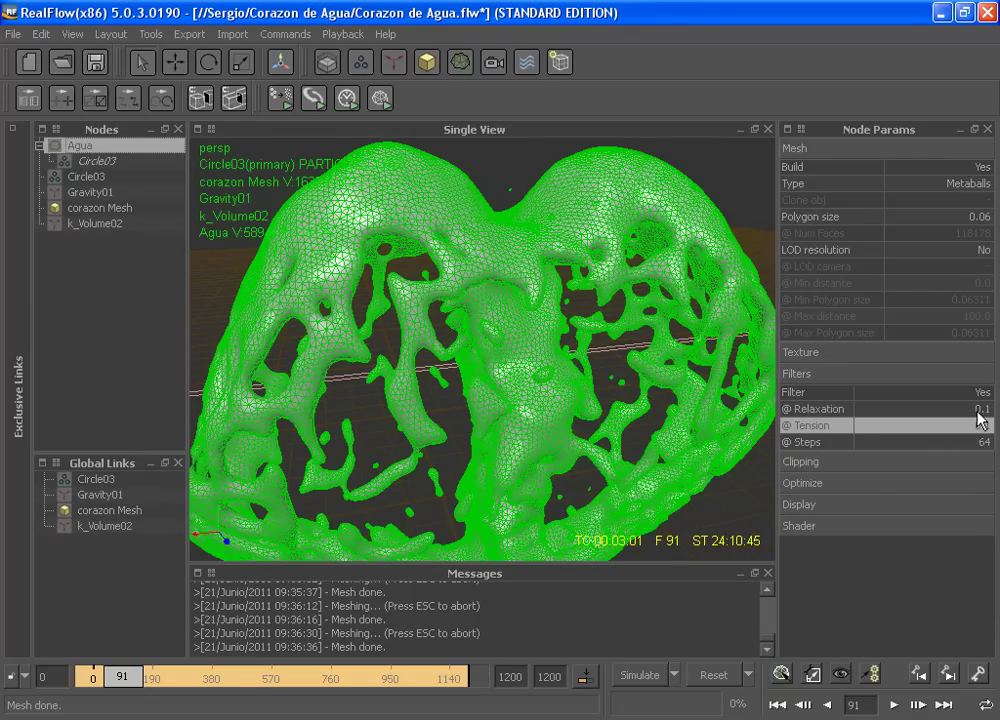
pyautogui.click(100, 160)
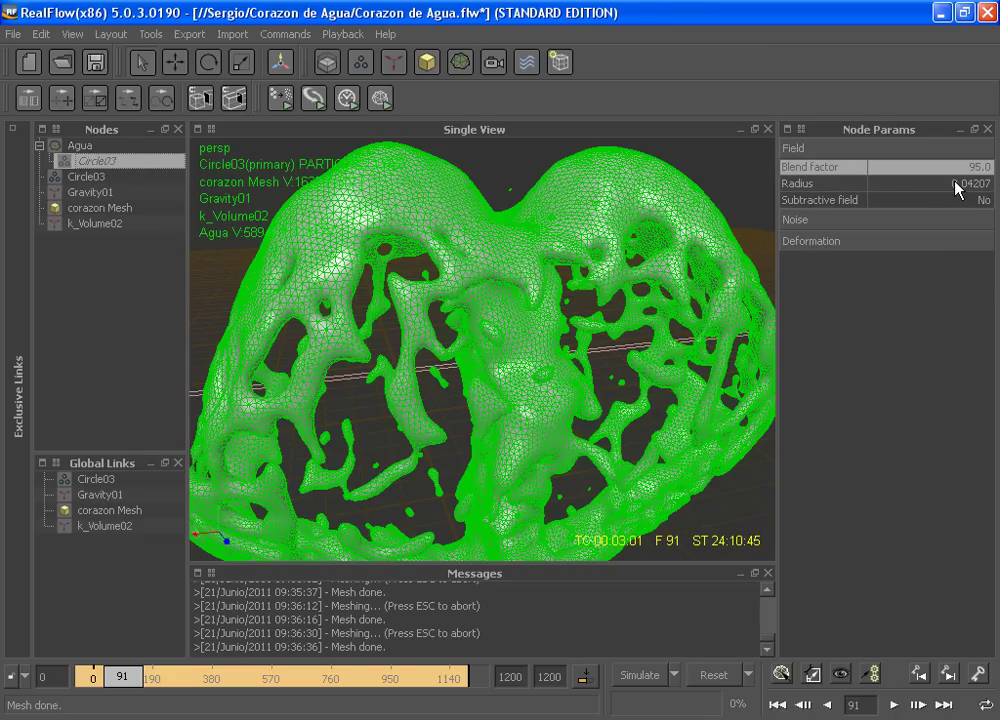
pyautogui.click(84, 147)
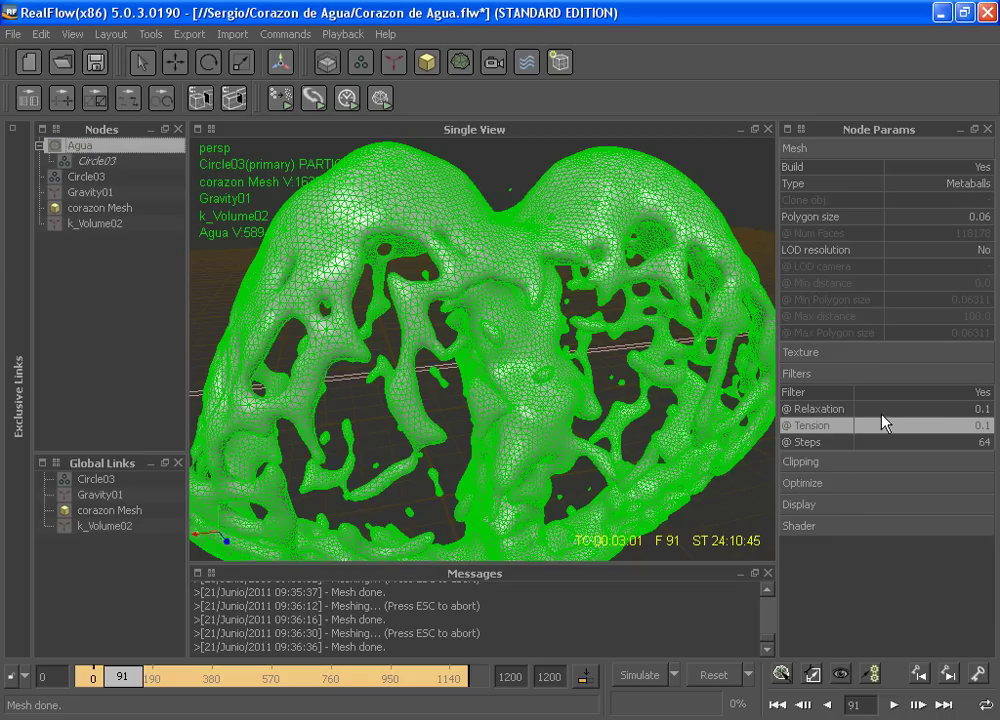
pyautogui.click(98, 160)
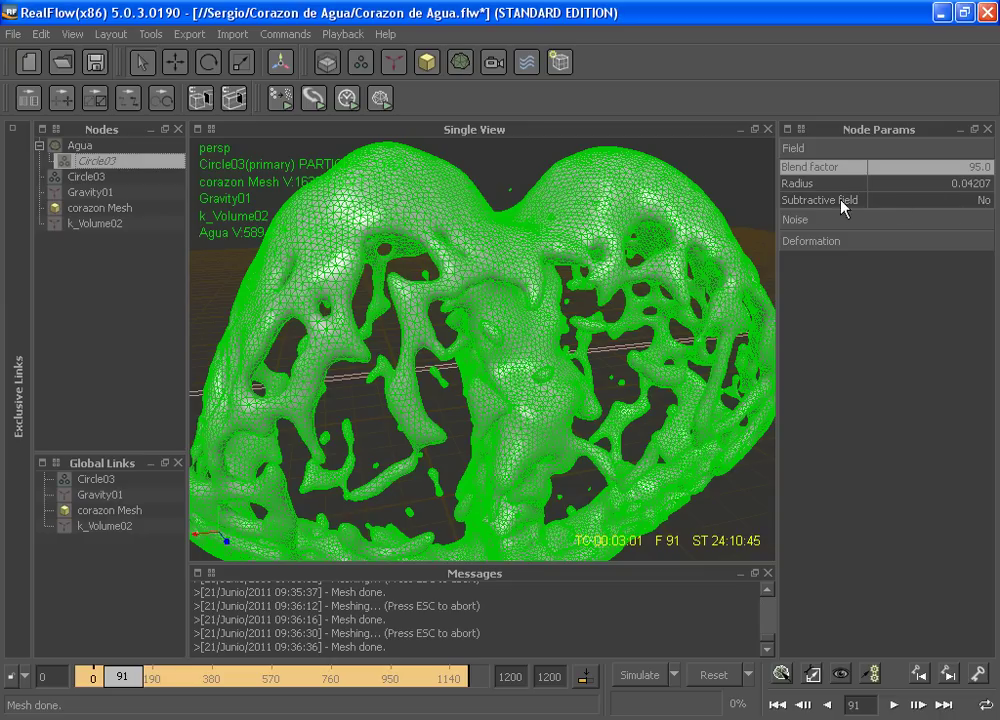
pyautogui.click(803, 149)
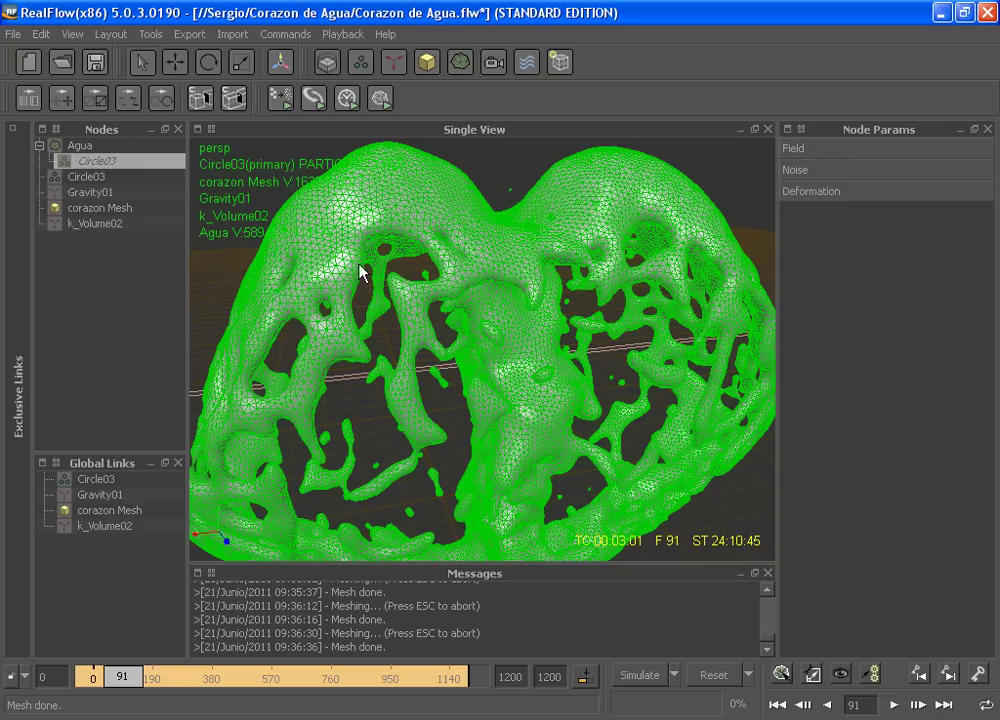
pyautogui.moveTo(547, 286)
pyautogui.keyDown('alt'); pyautogui.mouseDown()
pyautogui.moveTo(480, 350)
pyautogui.moveTo(573, 339)
pyautogui.moveTo(532, 318)
pyautogui.moveTo(469, 310)
pyautogui.moveTo(467, 350)
pyautogui.moveTo(487, 335)
pyautogui.moveTo(464, 346)
pyautogui.moveTo(455, 337)
pyautogui.moveTo(467, 335)
pyautogui.moveTo(435, 353)
pyautogui.moveTo(462, 341)
pyautogui.moveTo(462, 350)
pyautogui.moveTo(462, 331)
pyautogui.mouseUp(); pyautogui.keyUp('alt')
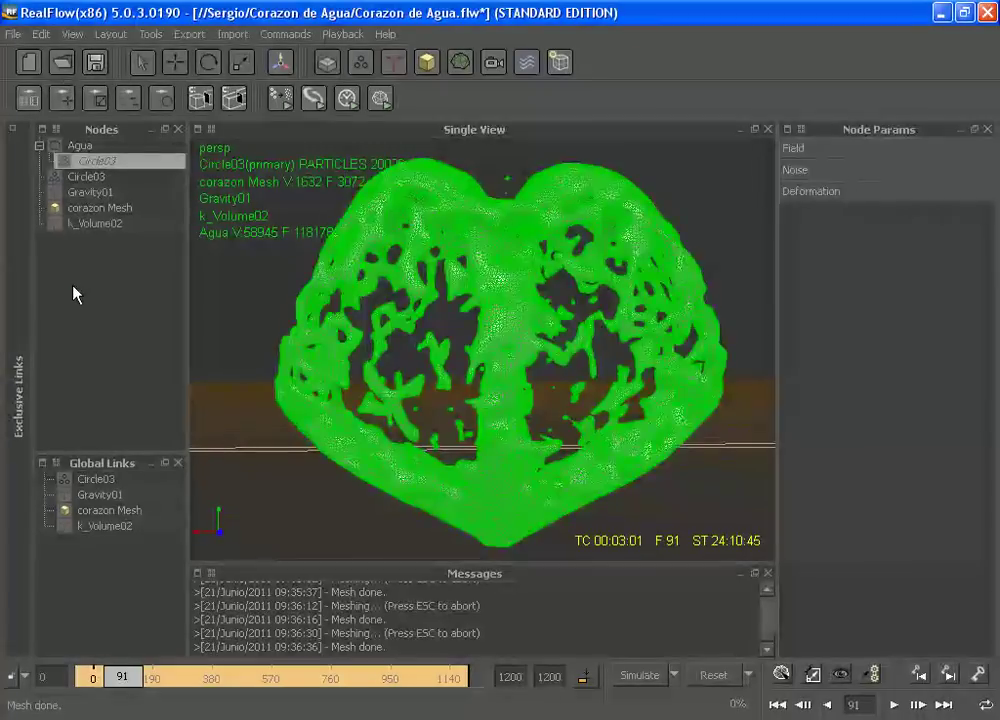
pyautogui.click(72, 285)
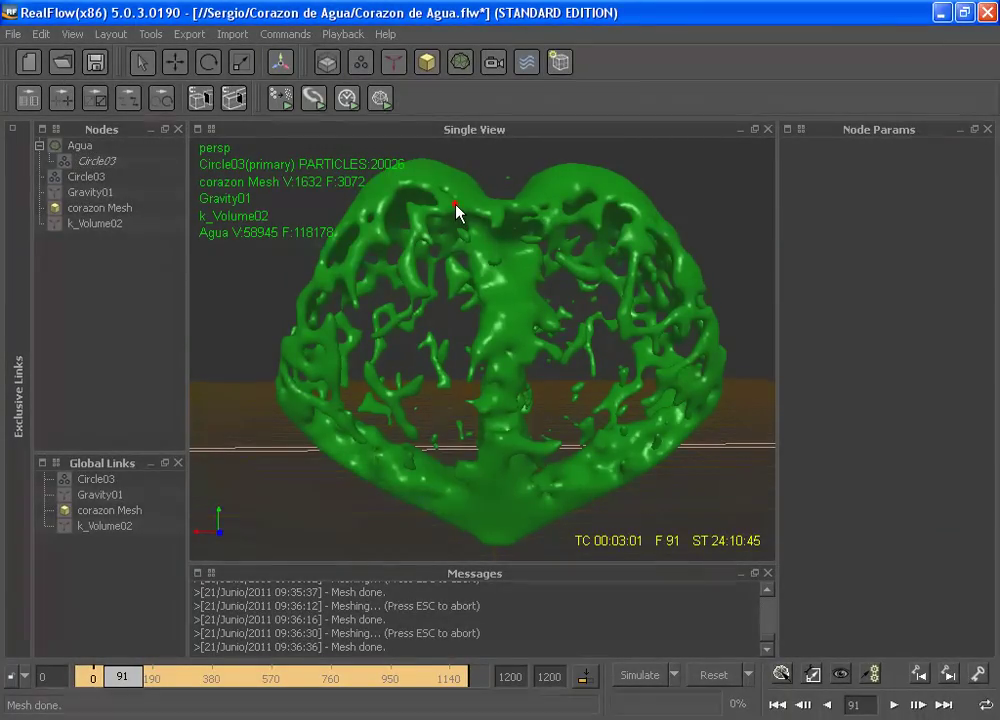
pyautogui.click(456, 210)
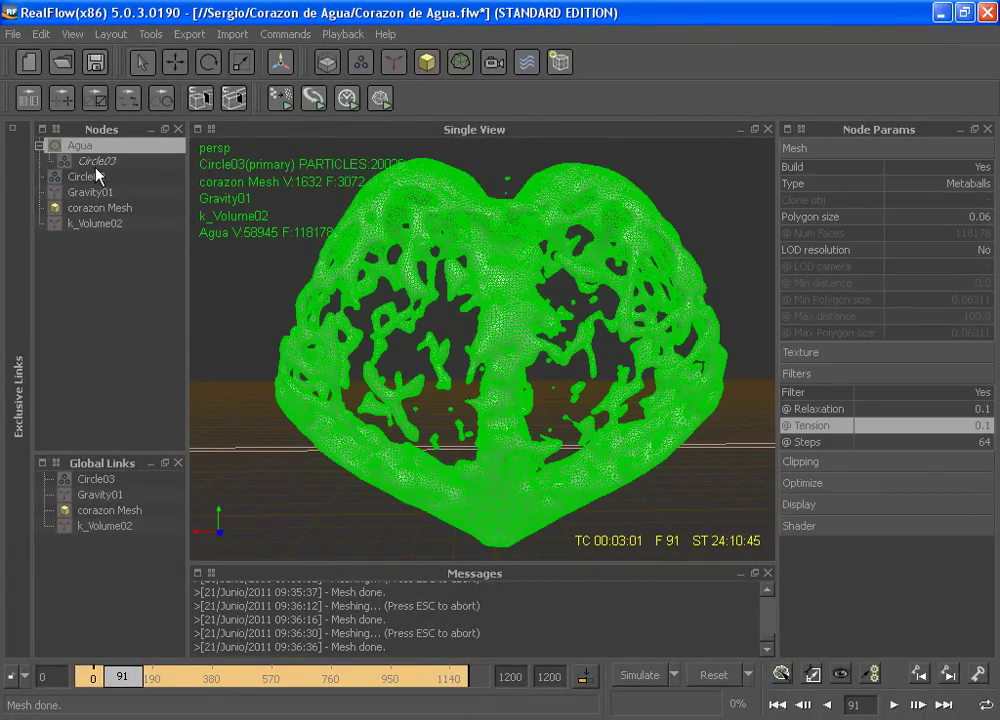
pyautogui.click(80, 340)
pyautogui.moveTo(522, 372)
pyautogui.keyDown('alt'); pyautogui.mouseDown()
pyautogui.moveTo(464, 402)
pyautogui.moveTo(371, 393)
pyautogui.moveTo(461, 388)
pyautogui.moveTo(525, 362)
pyautogui.moveTo(509, 356)
pyautogui.mouseUp(); pyautogui.keyUp('alt')
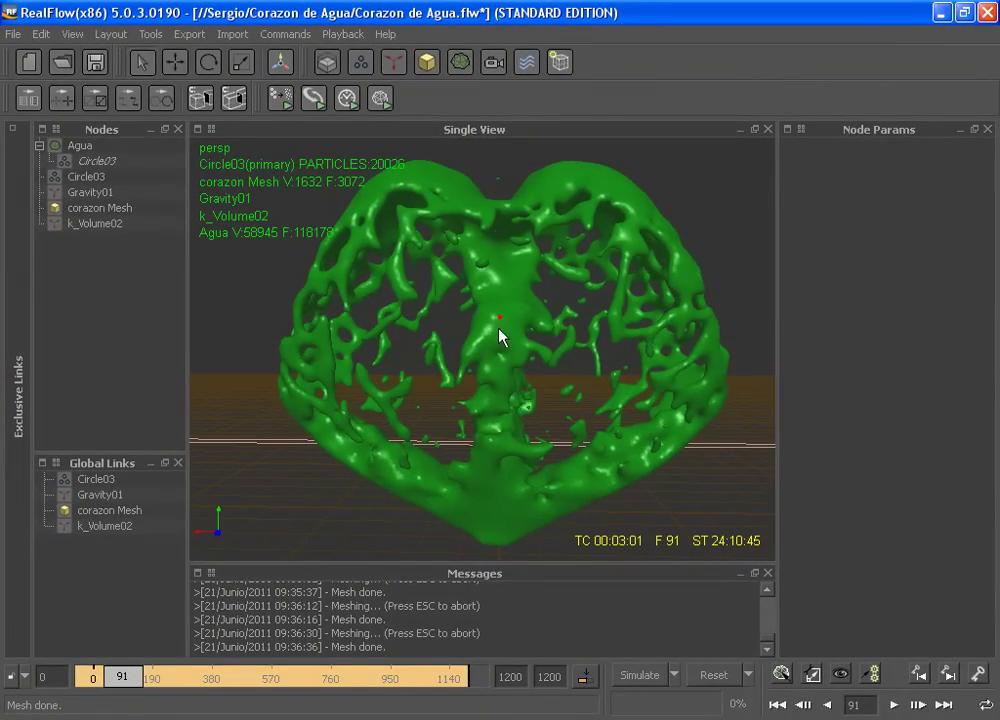
pyautogui.click(500, 338)
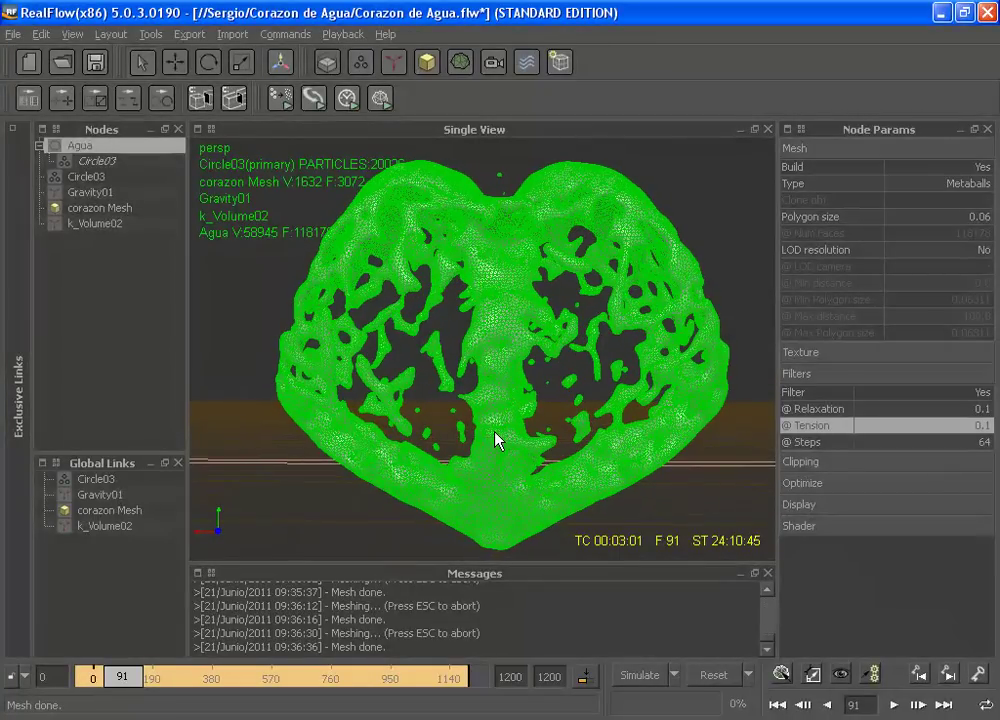
pyautogui.moveTo(524, 444)
pyautogui.keyDown('alt'); pyautogui.mouseDown()
pyautogui.moveTo(517, 428)
pyautogui.moveTo(505, 445)
pyautogui.mouseUp(); pyautogui.keyUp('alt')
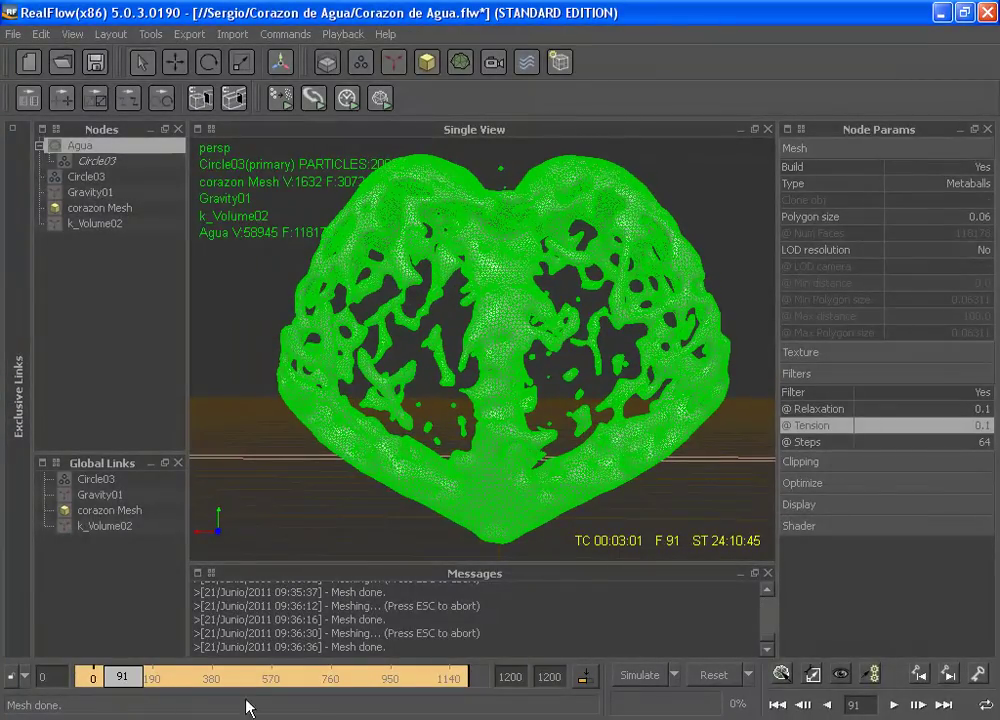
pyautogui.click(110, 675)
# At frame 90, set Circle03's Display Visible to Yes and Build the Agua mesh again
pyautogui.click(805, 710)
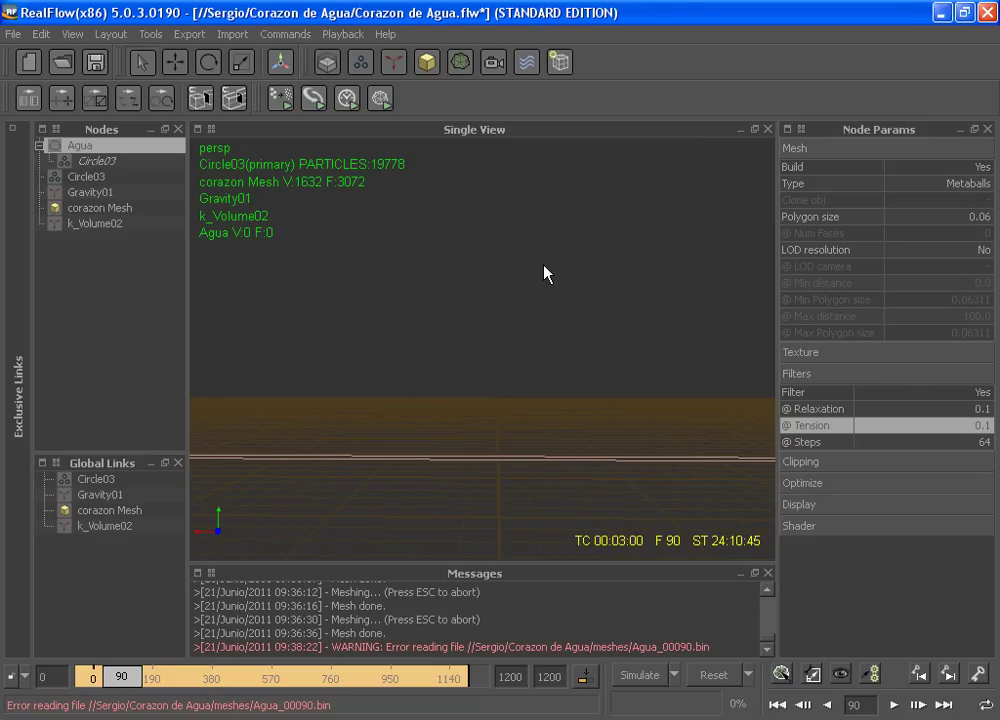
pyautogui.click(87, 177)
pyautogui.click(985, 419)
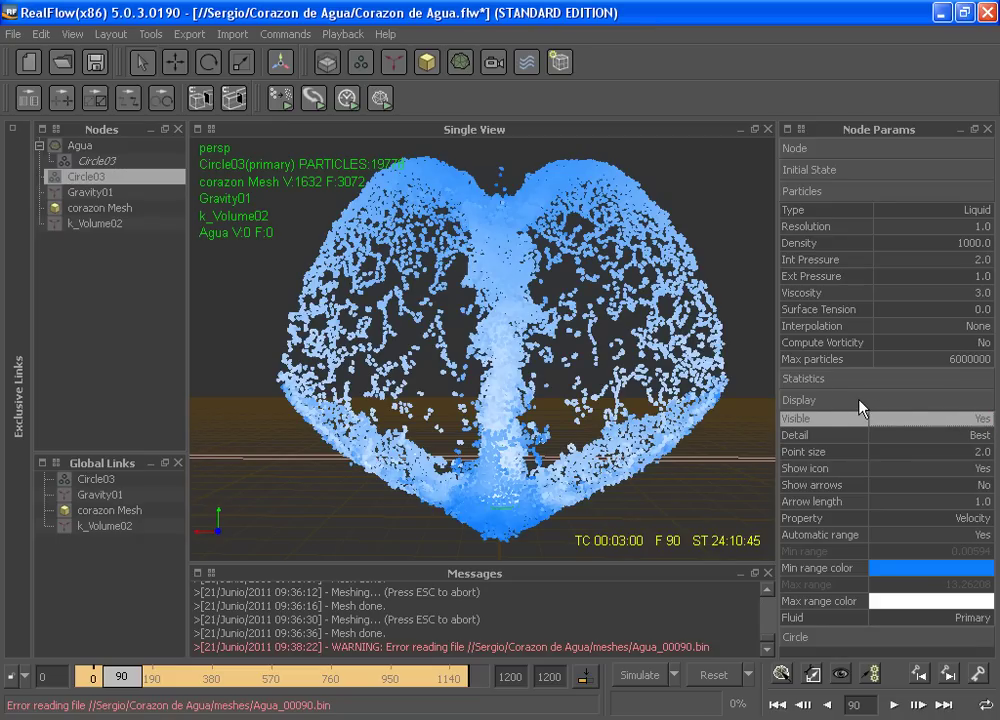
pyautogui.click(800, 399)
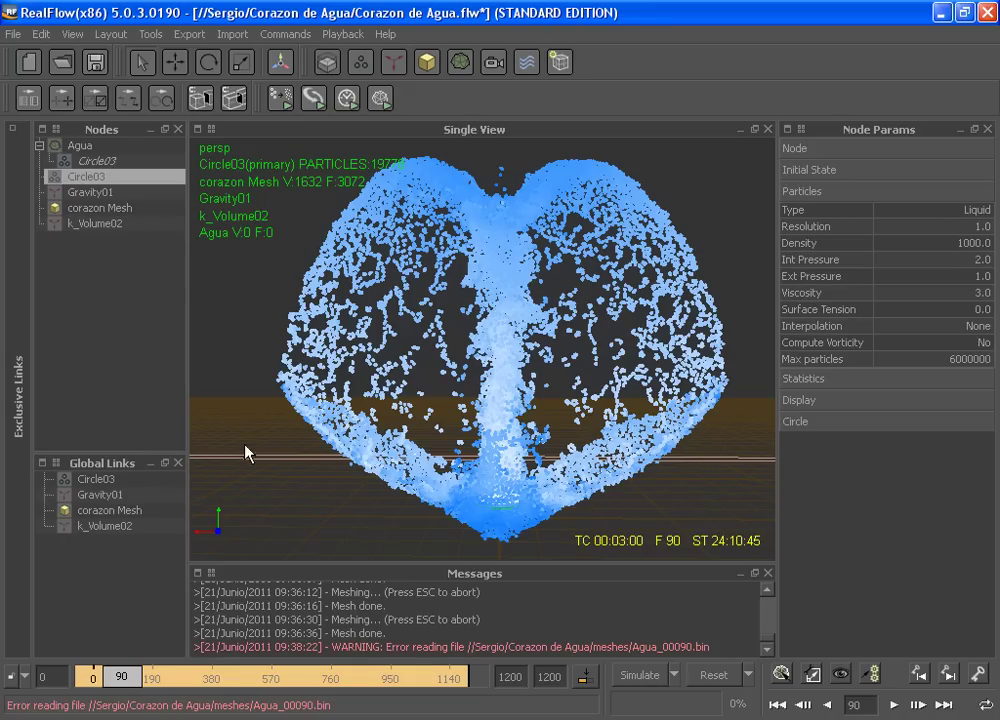
pyautogui.rightClick(92, 150)
pyautogui.click(128, 258)
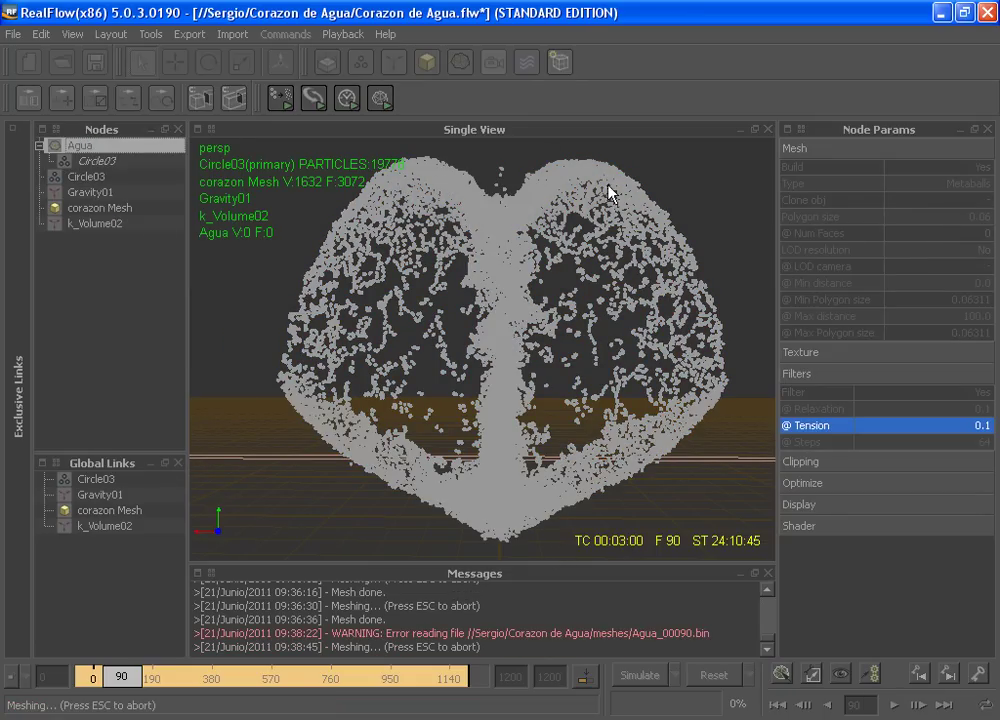
# Collapse Agua's children, check Circle03 at frame 89, then return to frame 0
pyautogui.click(100, 161)
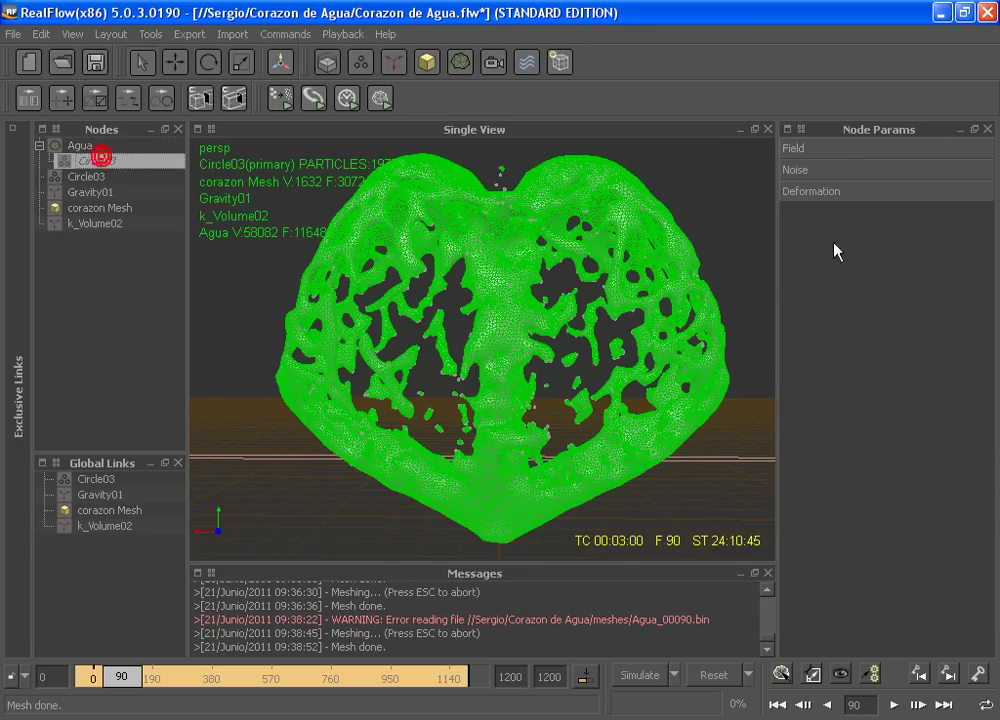
pyautogui.click(828, 148)
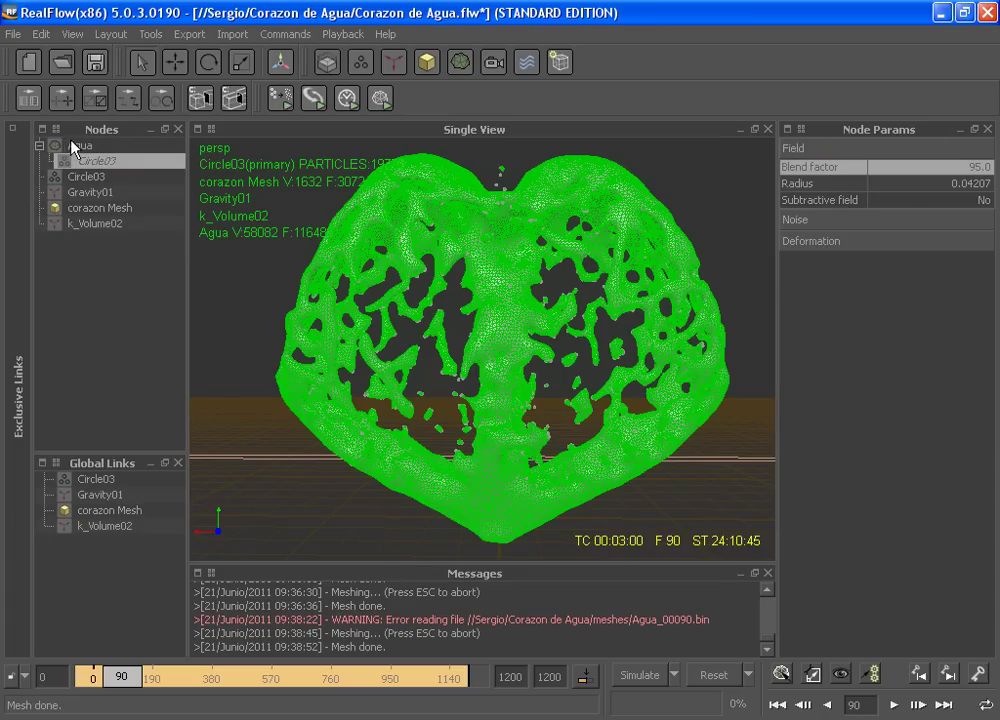
pyautogui.click(39, 145)
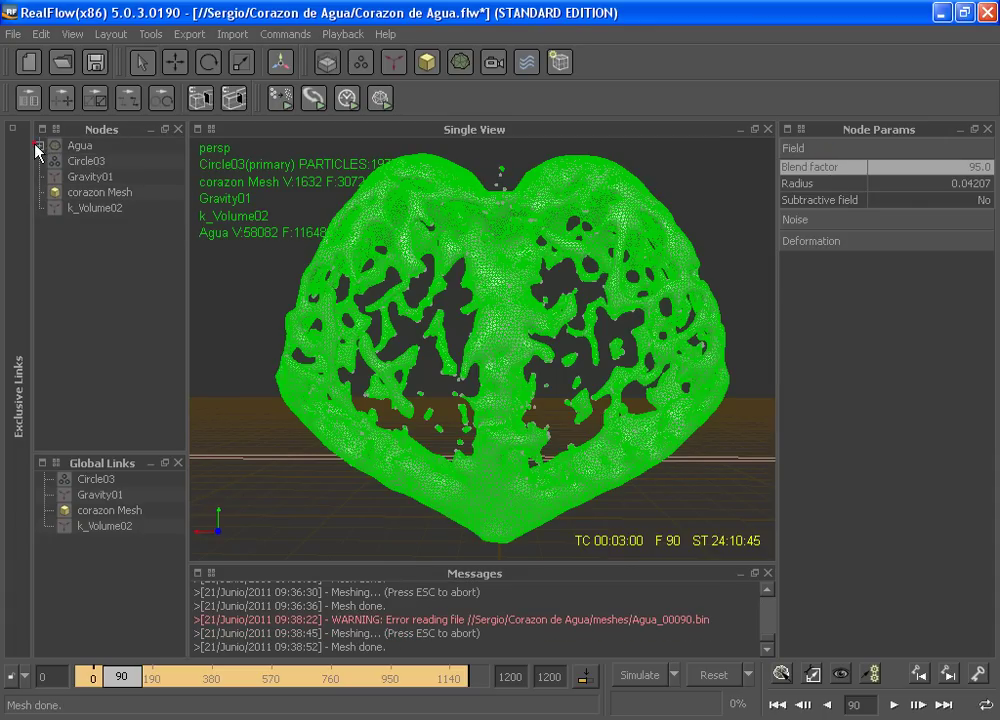
pyautogui.click(804, 705)
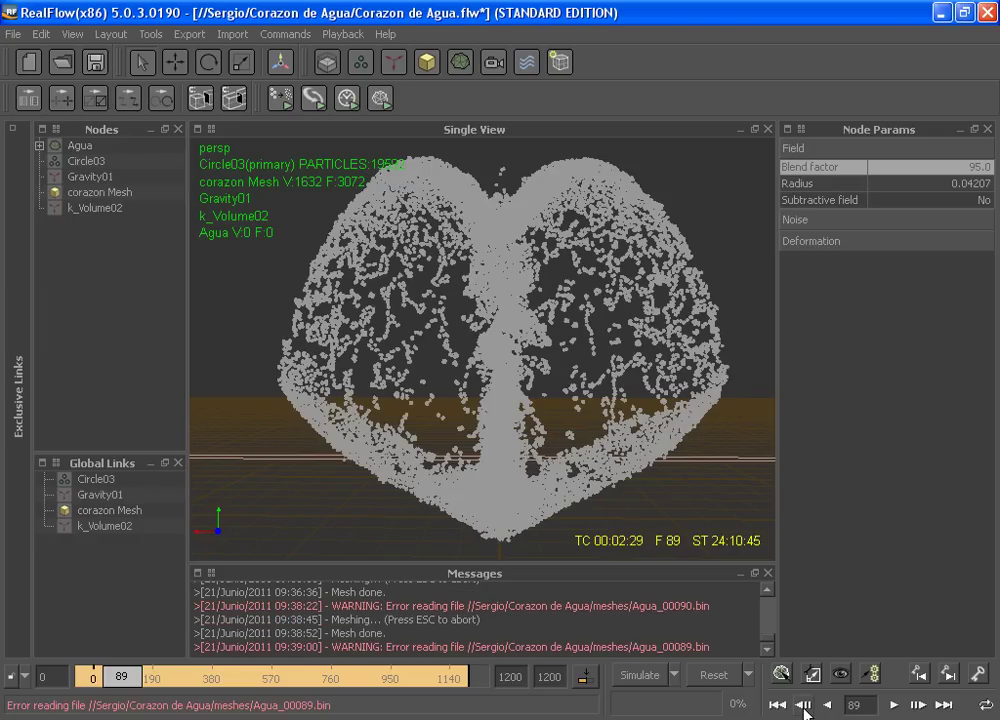
pyautogui.click(88, 161)
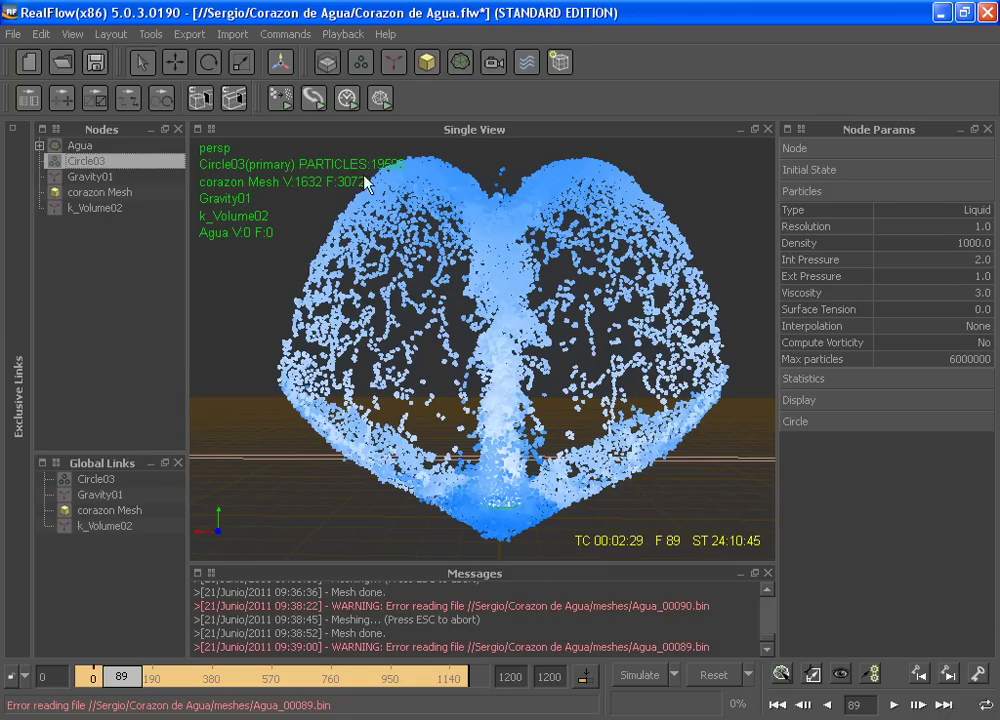
pyautogui.click(777, 705)
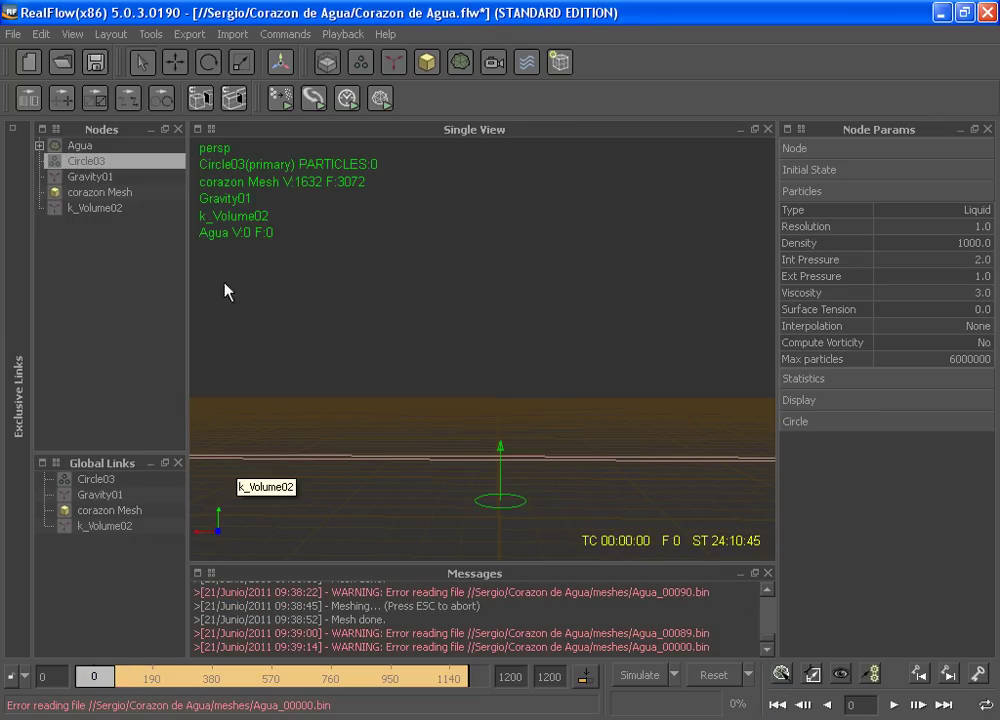
pyautogui.click(68, 144)
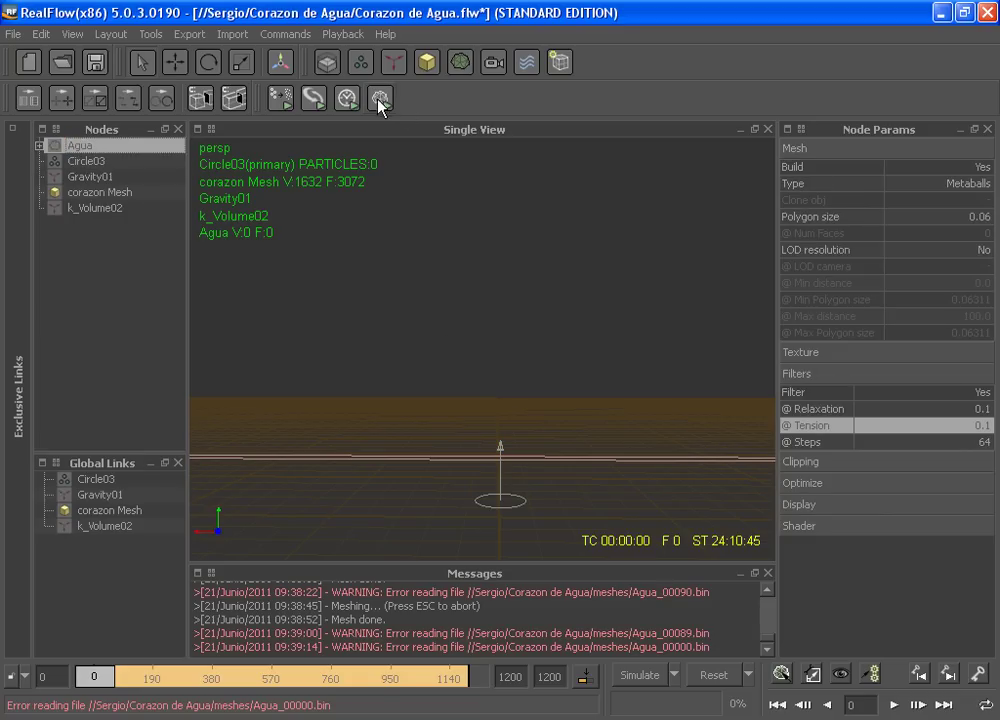
pyautogui.moveTo(385, 102); pyautogui.dragTo(362, 80)
pyautogui.click(39, 146)
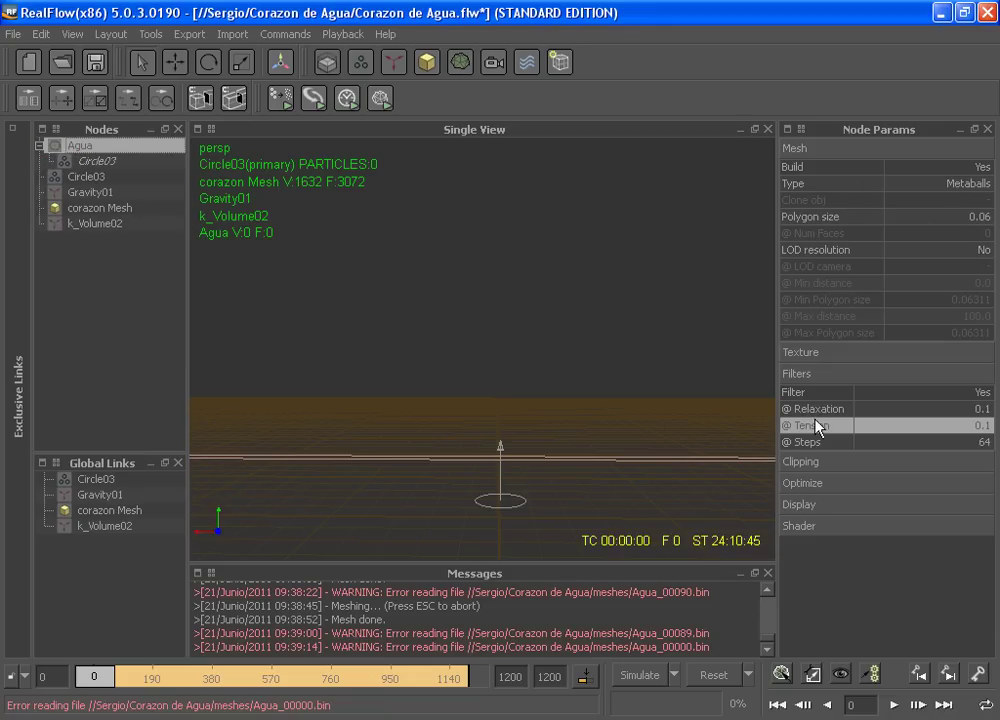
pyautogui.click(85, 161)
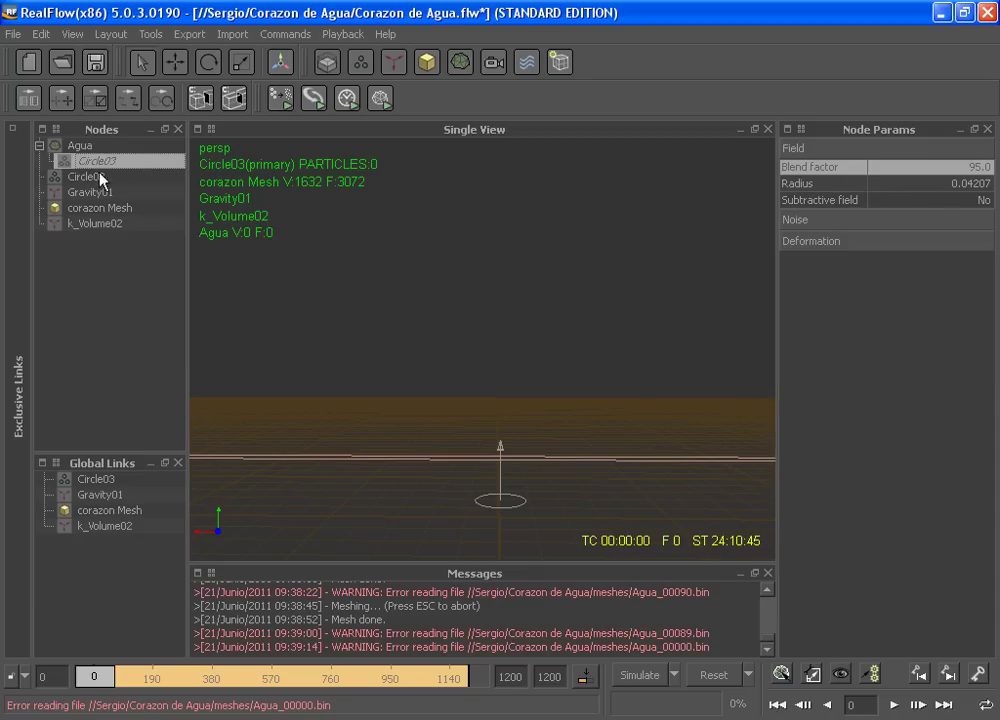
pyautogui.click(39, 146)
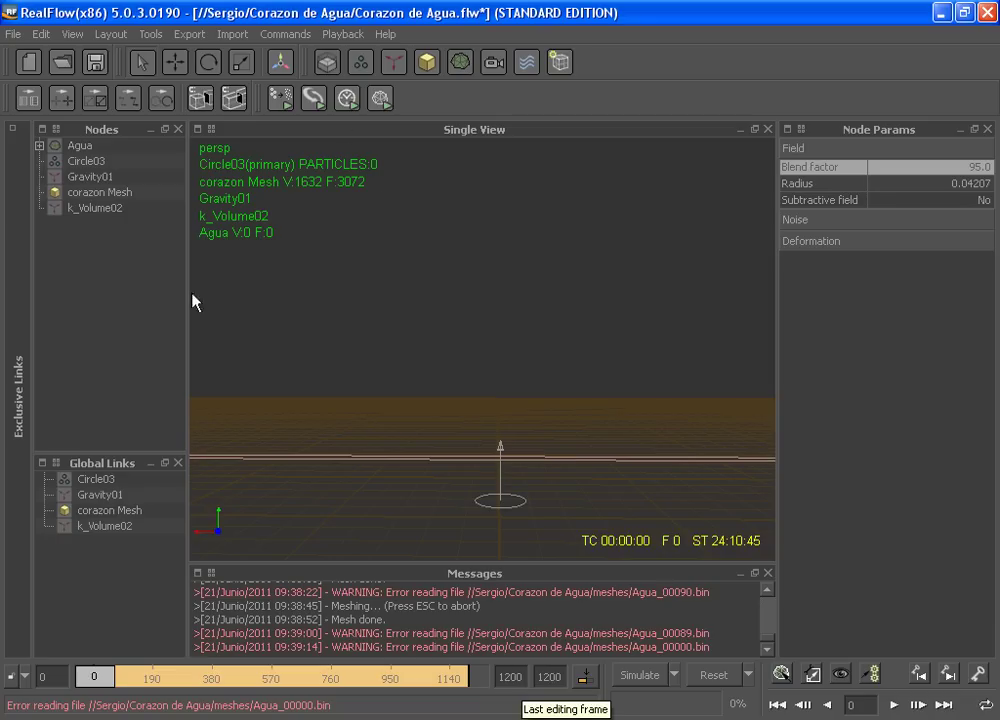
# Run Build meshes to generate the Corazon mesh frame by frame along the timeline
pyautogui.click(380, 104)
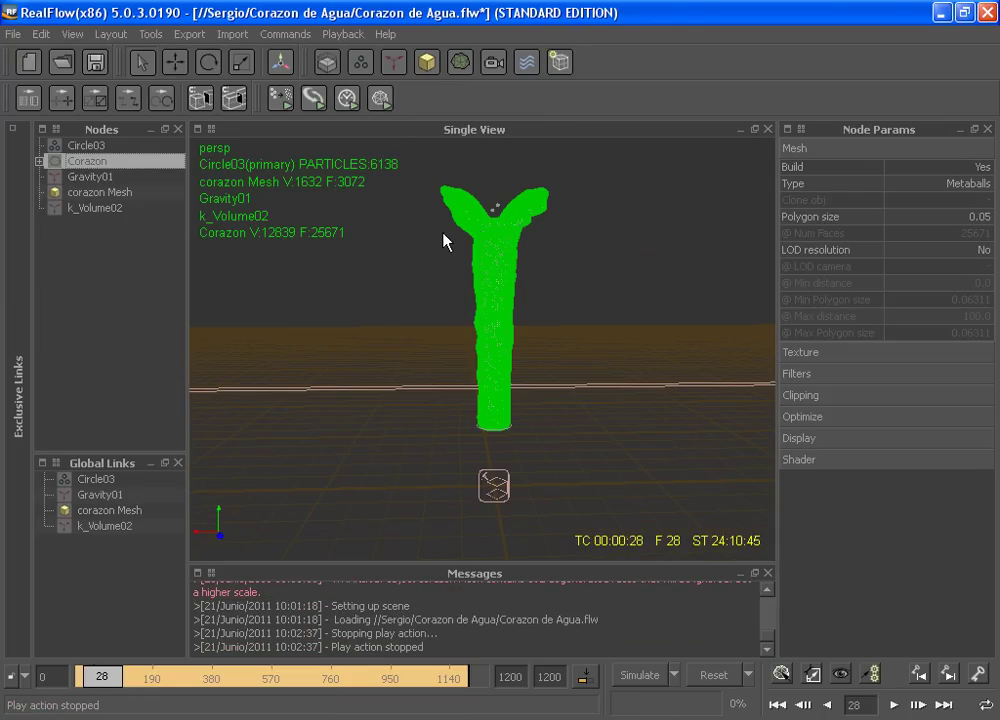
# Inspect the Corazon mesh shaded at frames 287 and 496, then reselect it
pyautogui.moveTo(110, 681); pyautogui.dragTo(186, 685)
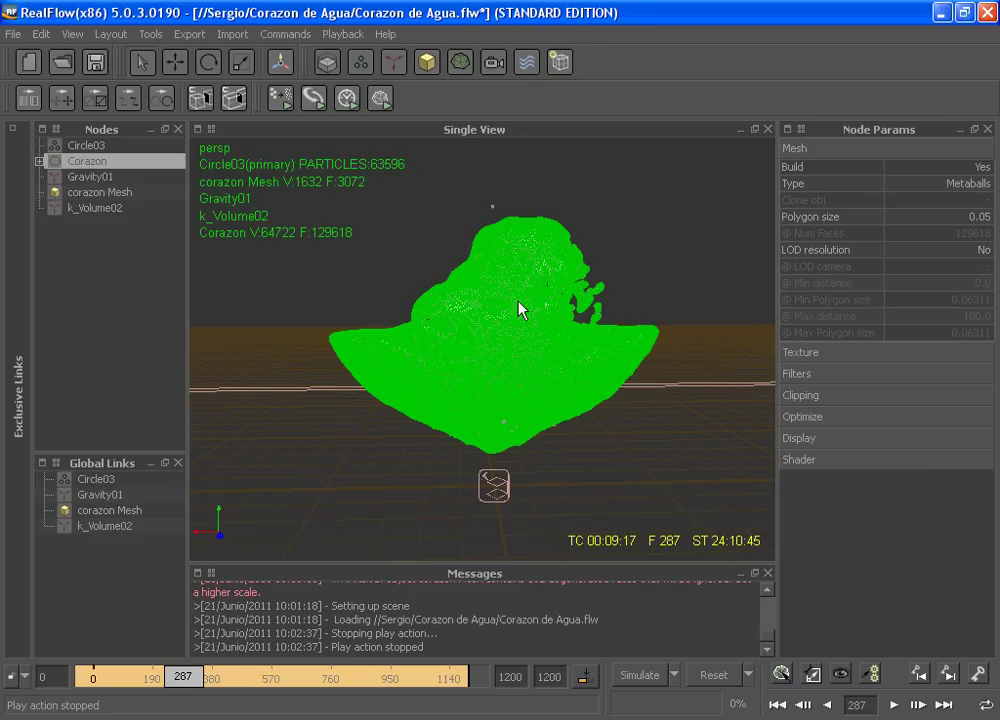
pyautogui.click(62, 255)
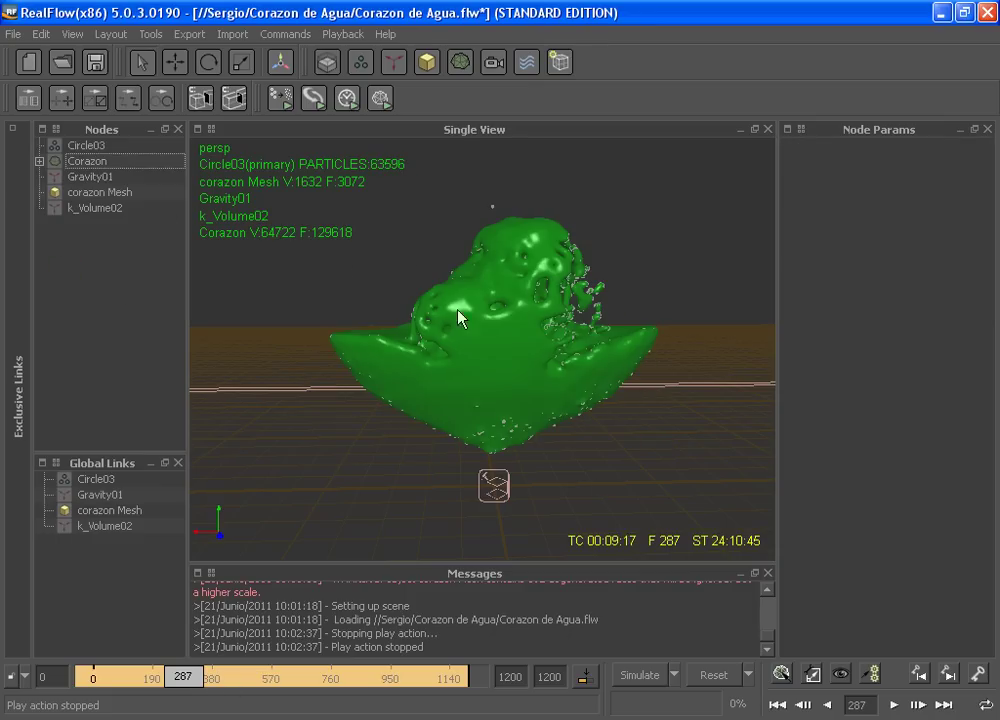
pyautogui.click(252, 686)
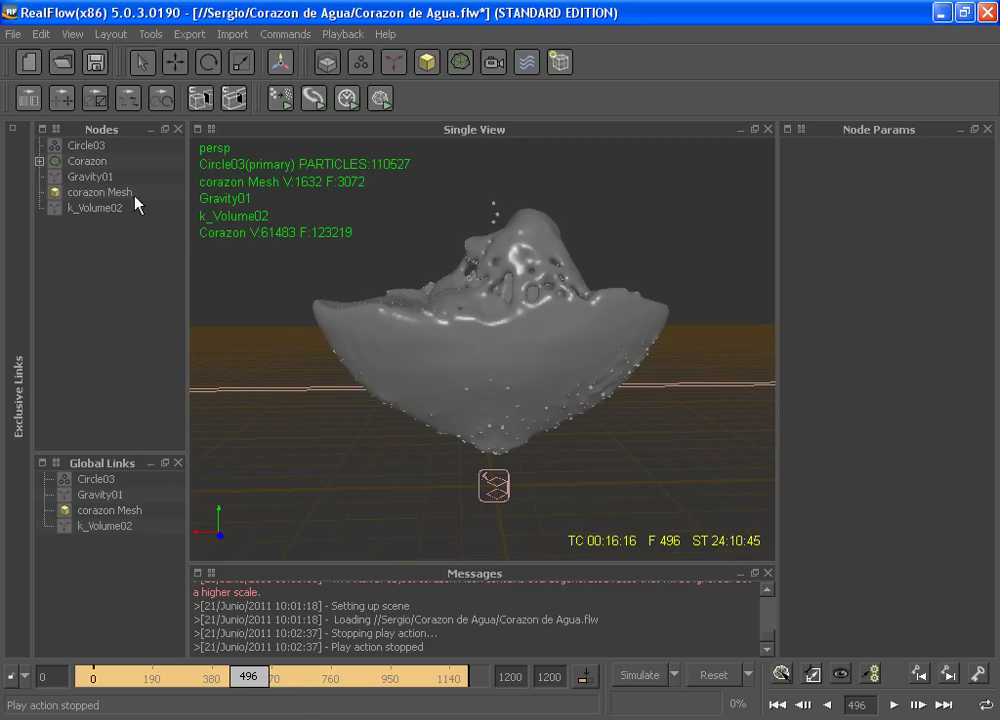
pyautogui.click(534, 256)
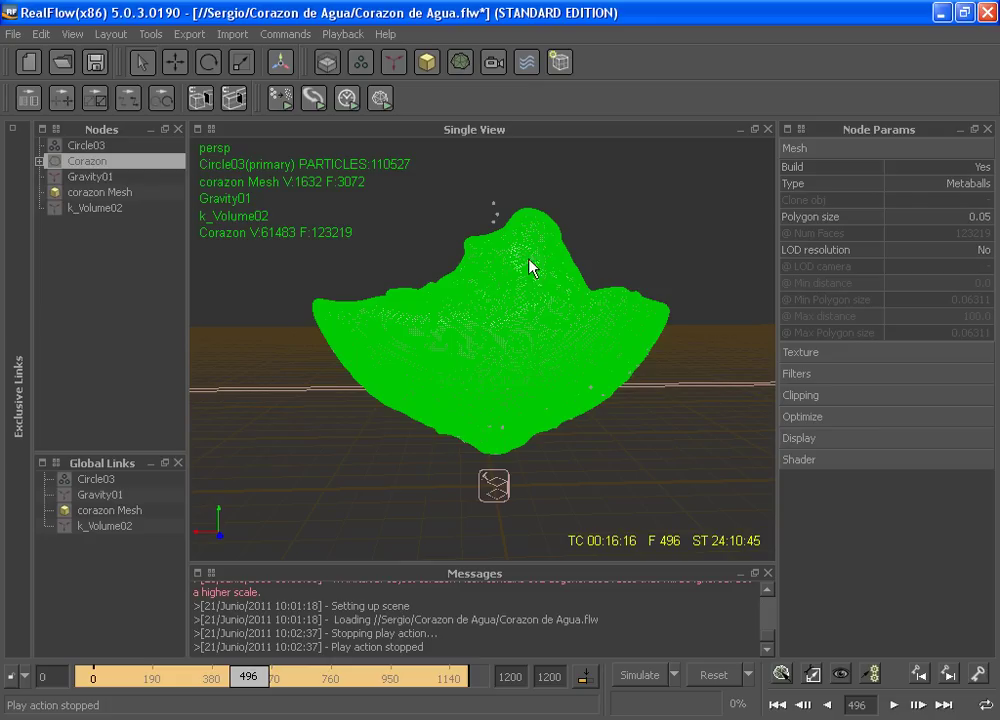
# In Export Central, expand Corazon and enable the Mesh sequence (.lwo) export
pyautogui.click(176, 37)
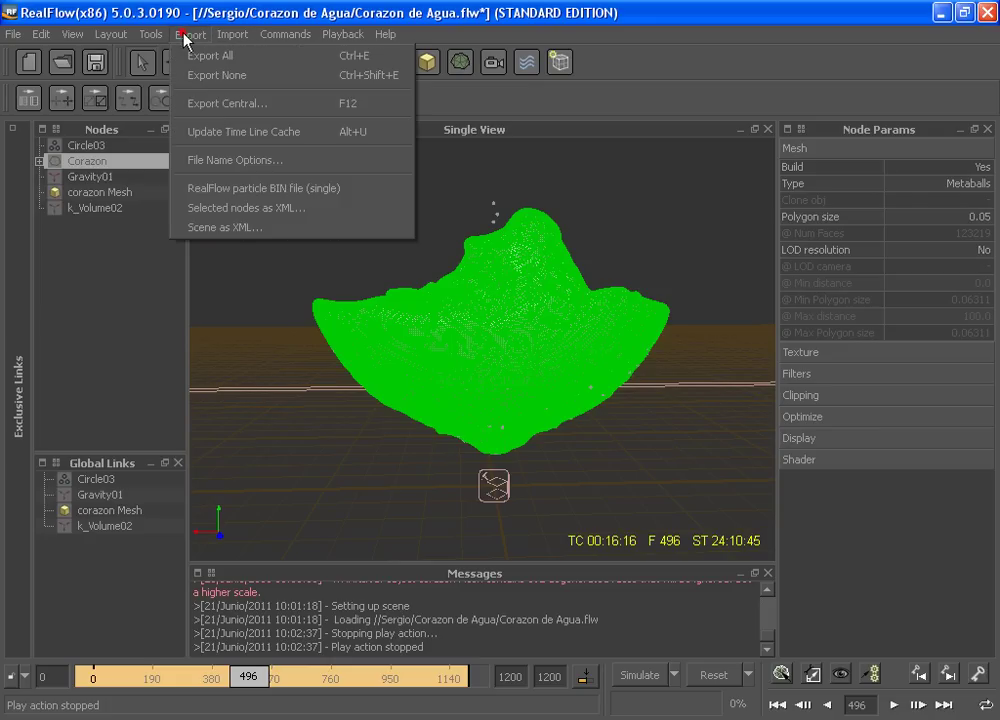
pyautogui.click(196, 104)
pyautogui.moveTo(281, 112); pyautogui.dragTo(360, 42)
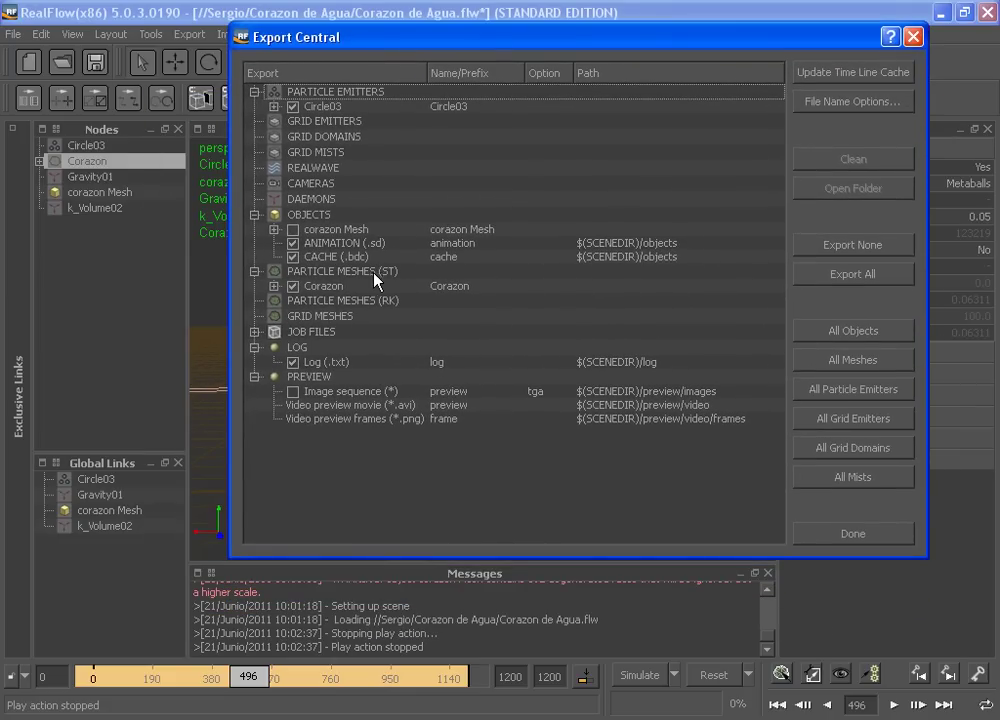
pyautogui.click(273, 286)
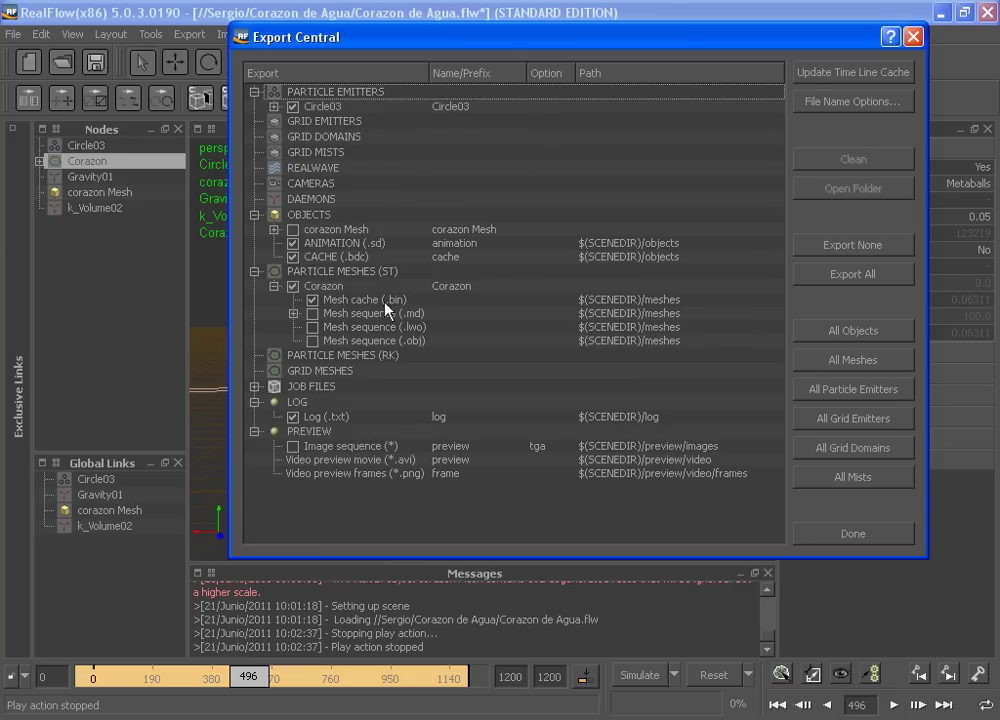
pyautogui.moveTo(497, 46); pyautogui.dragTo(533, 33)
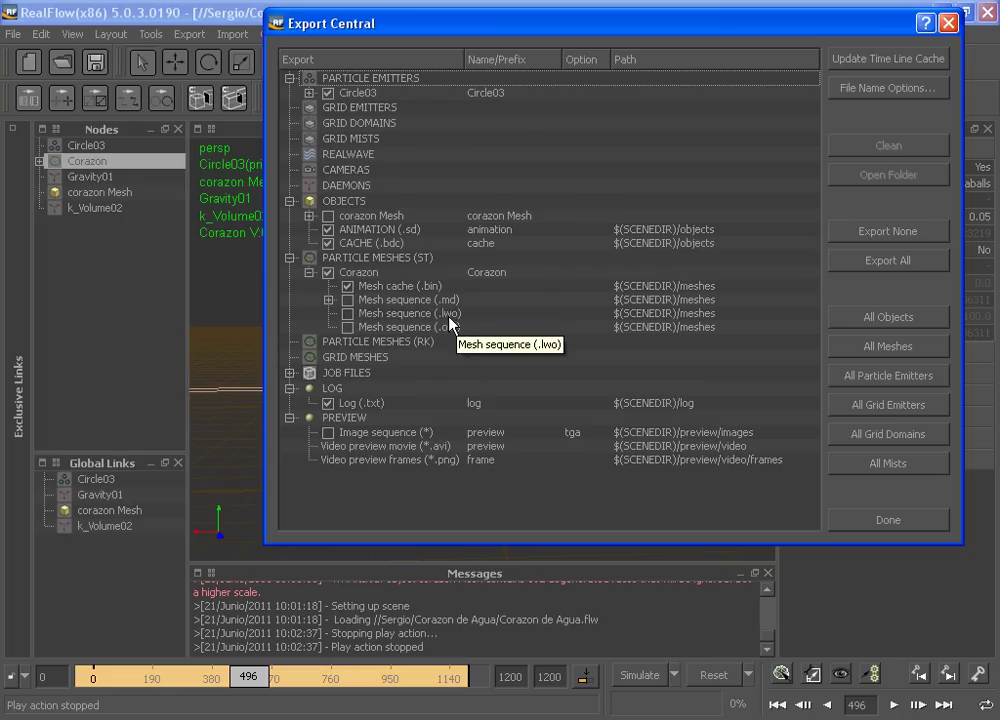
pyautogui.click(348, 313)
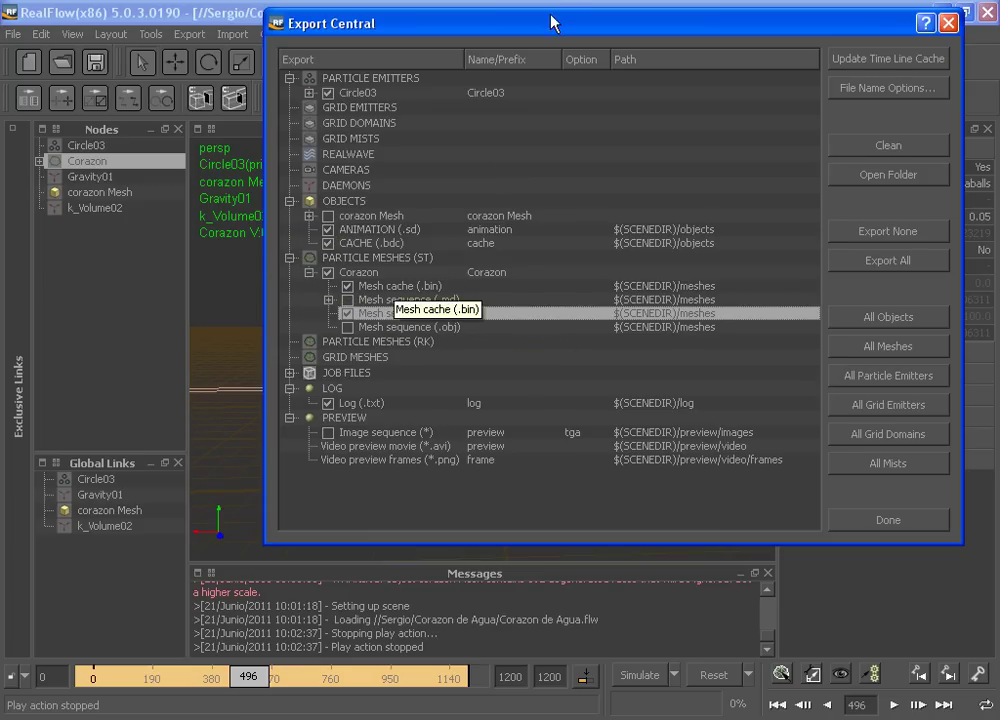
# Leave .md and .obj unticked so Corazon exports only .bin cache and .lwo, then close Export Central
pyautogui.moveTo(400, 23); pyautogui.dragTo(450, 32)
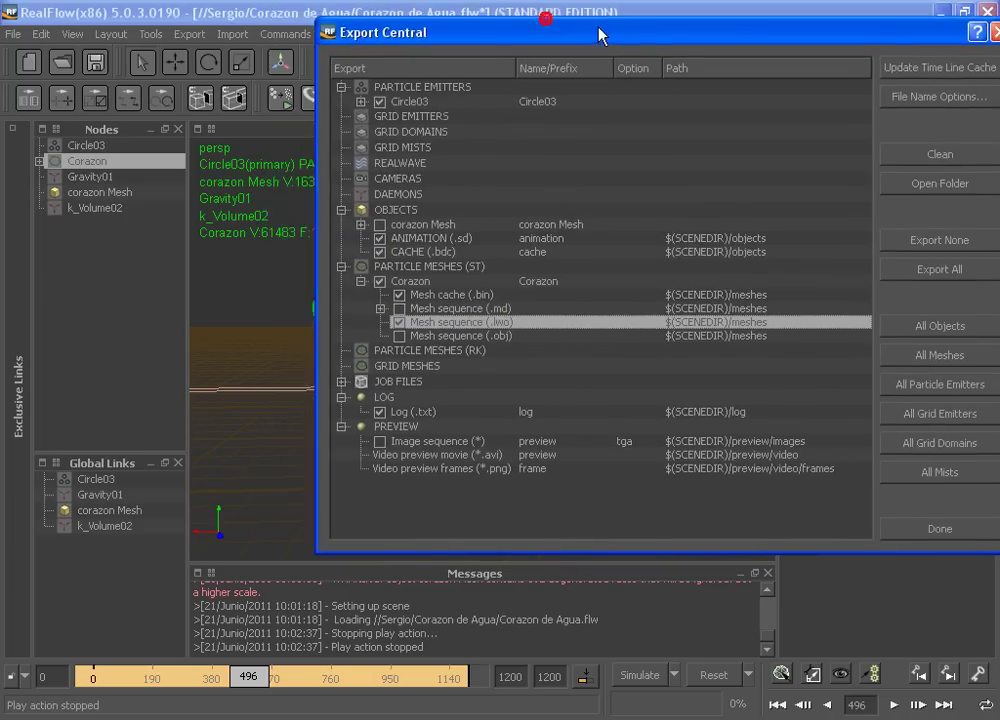
pyautogui.click(397, 308)
pyautogui.click(399, 336)
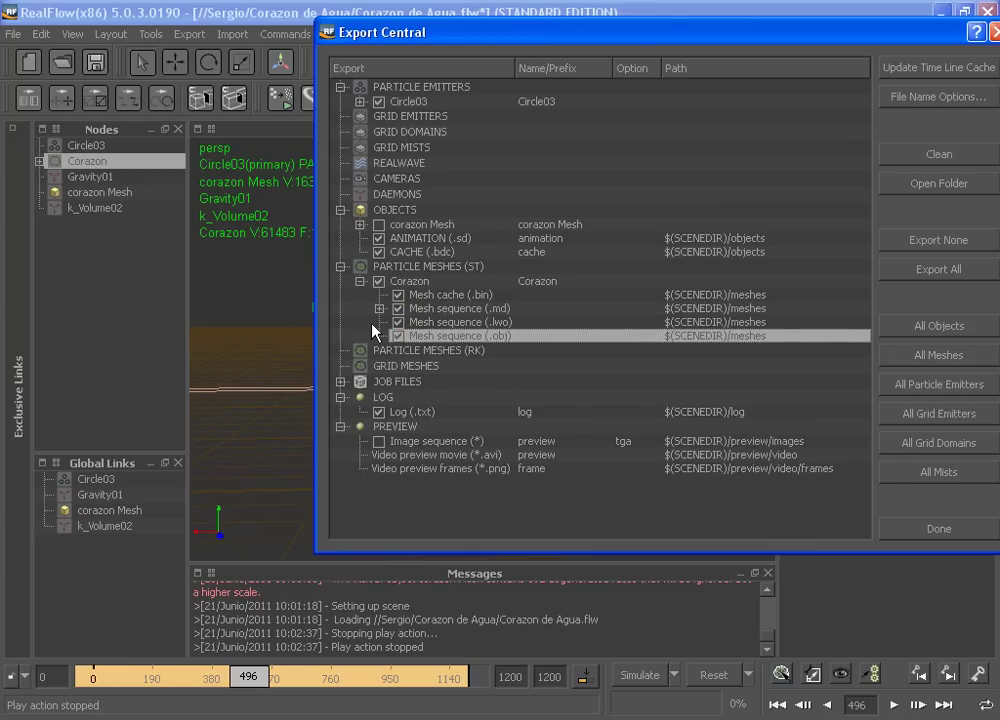
pyautogui.moveTo(574, 31)
pyautogui.mouseDown()
pyautogui.moveTo(535, 57)
pyautogui.moveTo(600, 85)
pyautogui.mouseUp()
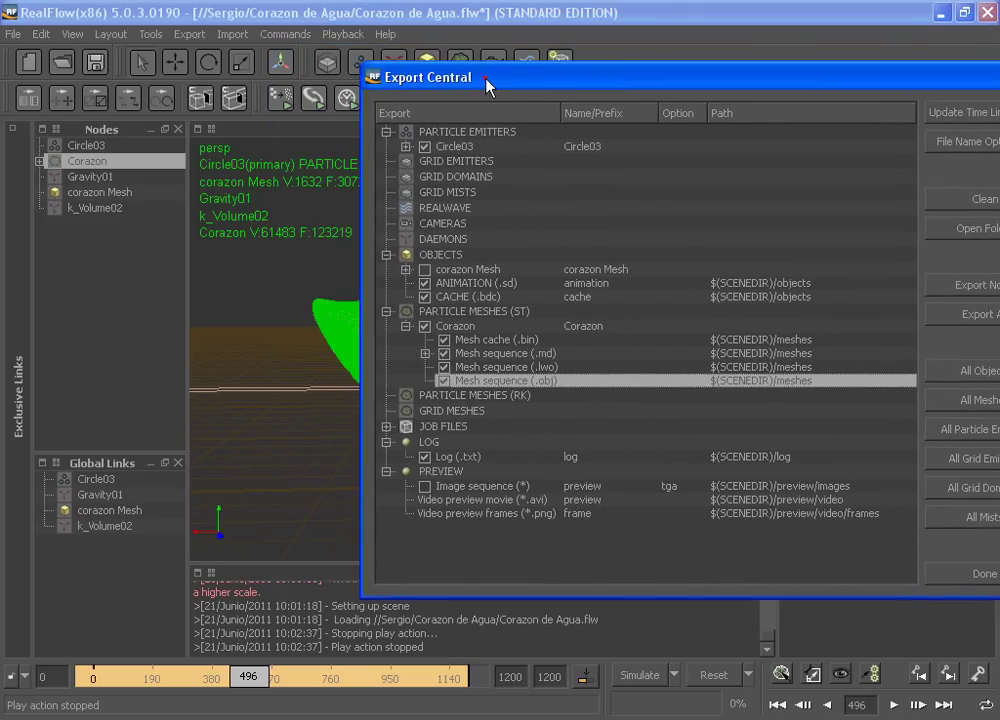
pyautogui.moveTo(489, 87); pyautogui.dragTo(403, 48)
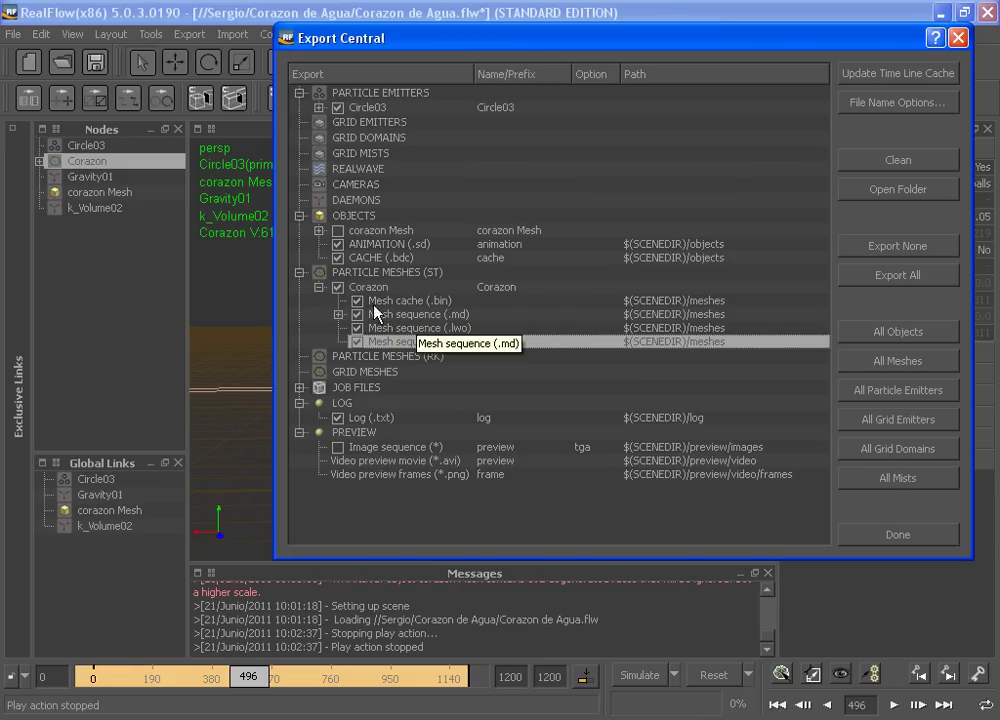
pyautogui.moveTo(408, 38); pyautogui.dragTo(367, 39)
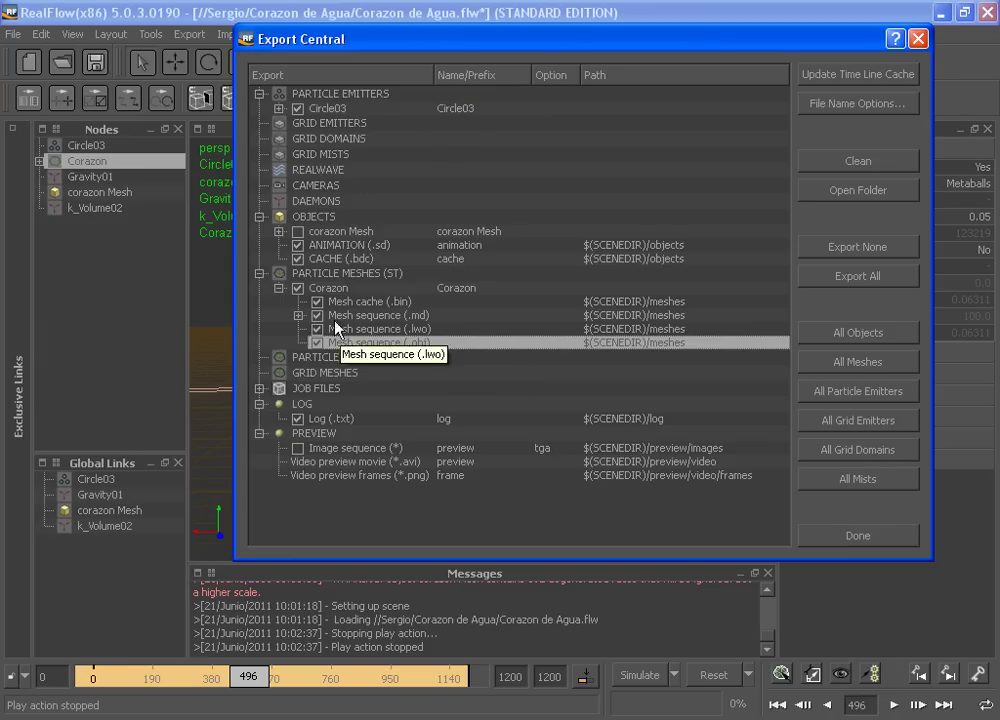
pyautogui.click(317, 315)
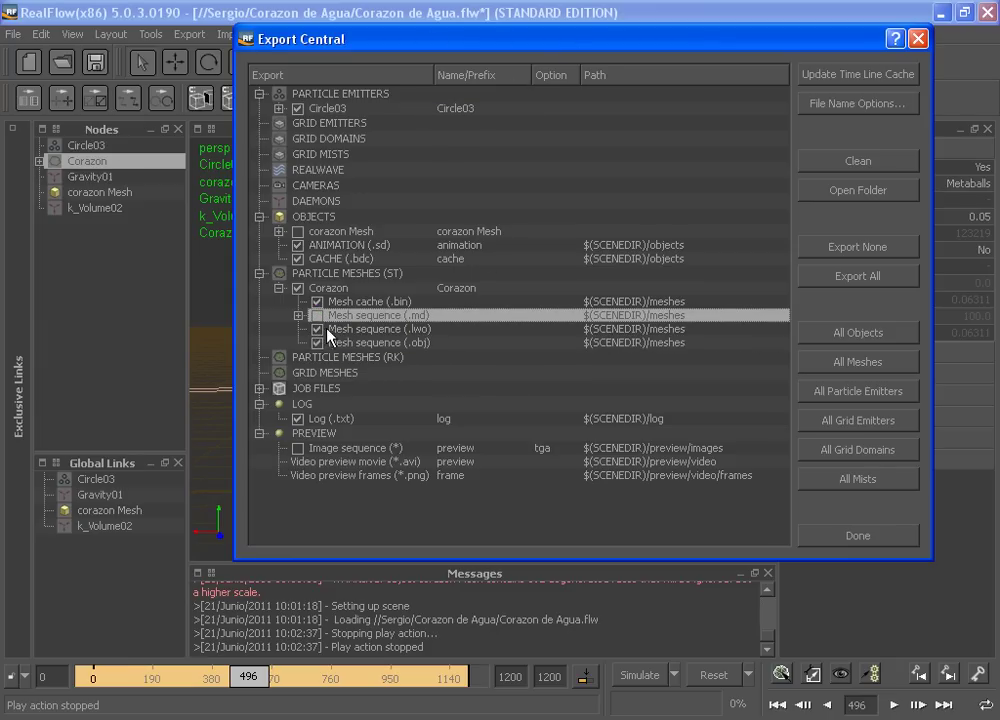
pyautogui.click(317, 342)
pyautogui.click(317, 328)
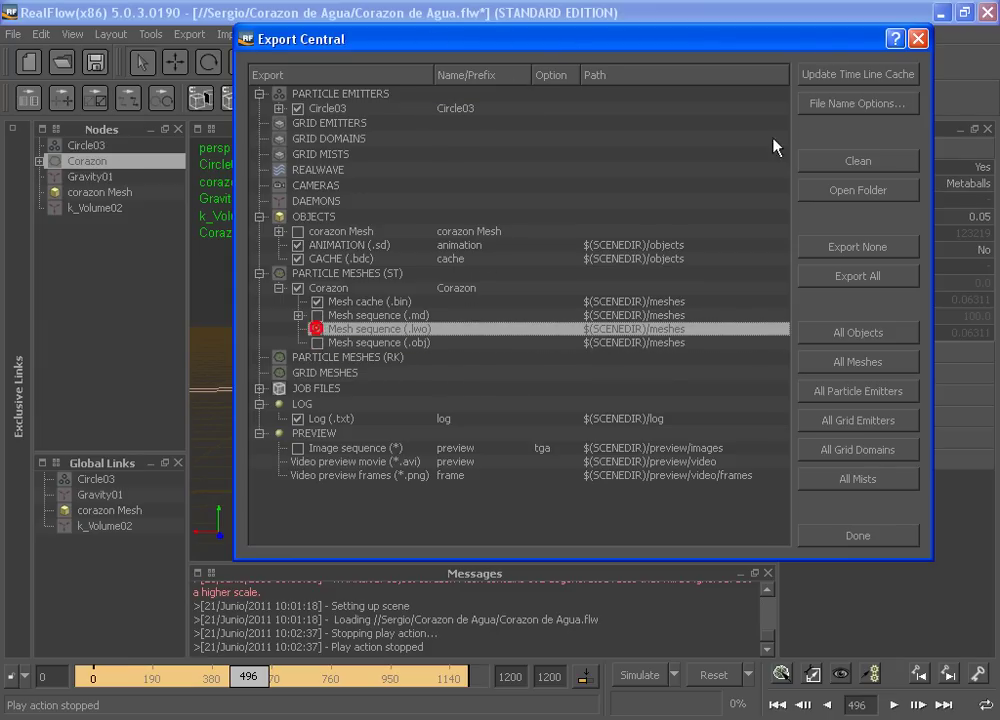
pyautogui.click(917, 40)
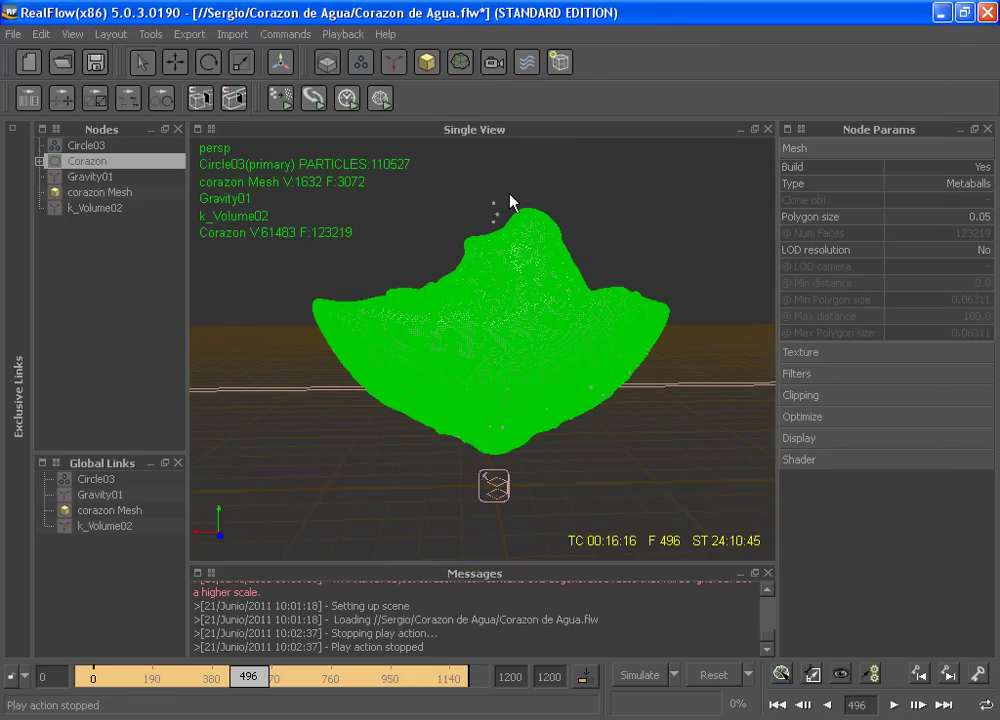
pyautogui.click(600, 145)
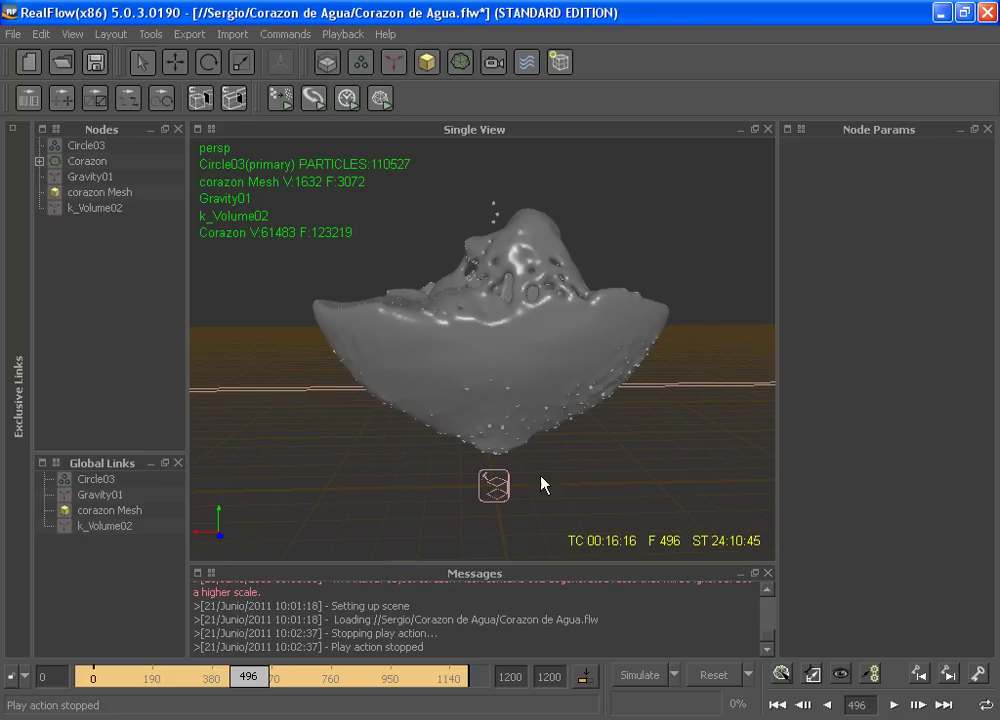
pyautogui.click(446, 350)
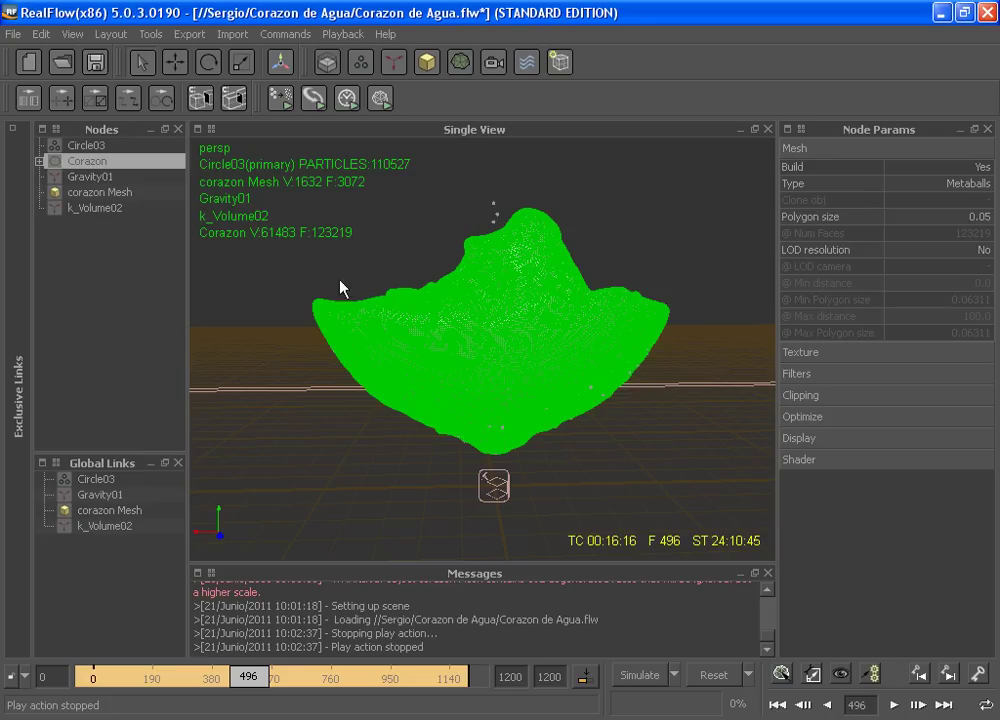
pyautogui.click(11, 33)
# Open the project folder's 'particles' subfolder and select all the Circle03 .bin cache files
pyautogui.click(75, 188)
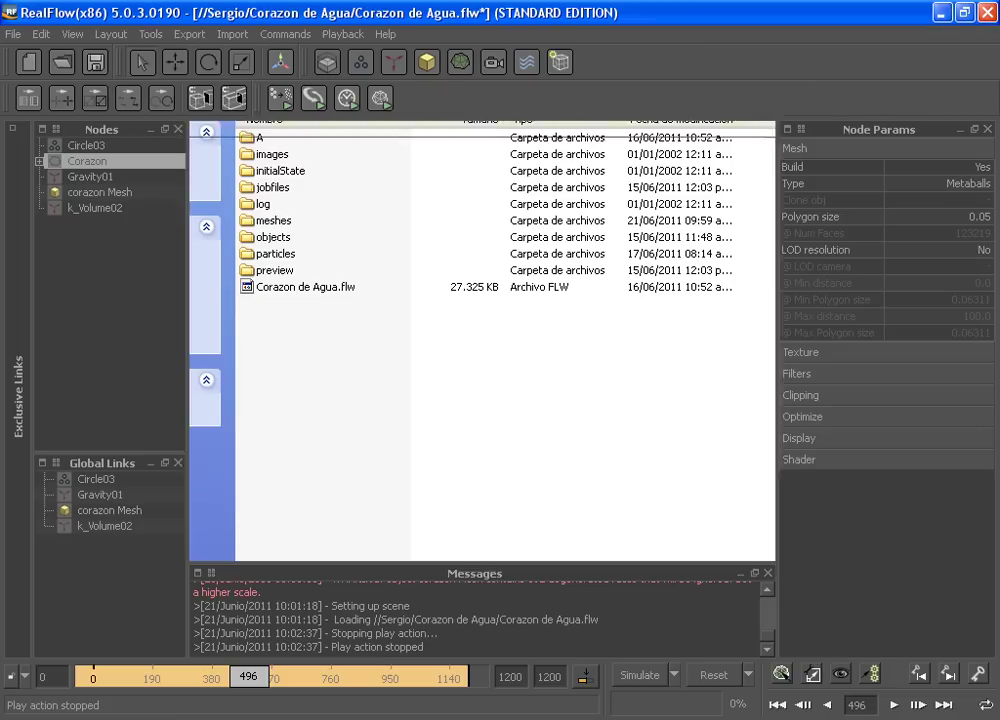
pyautogui.click(630, 716)
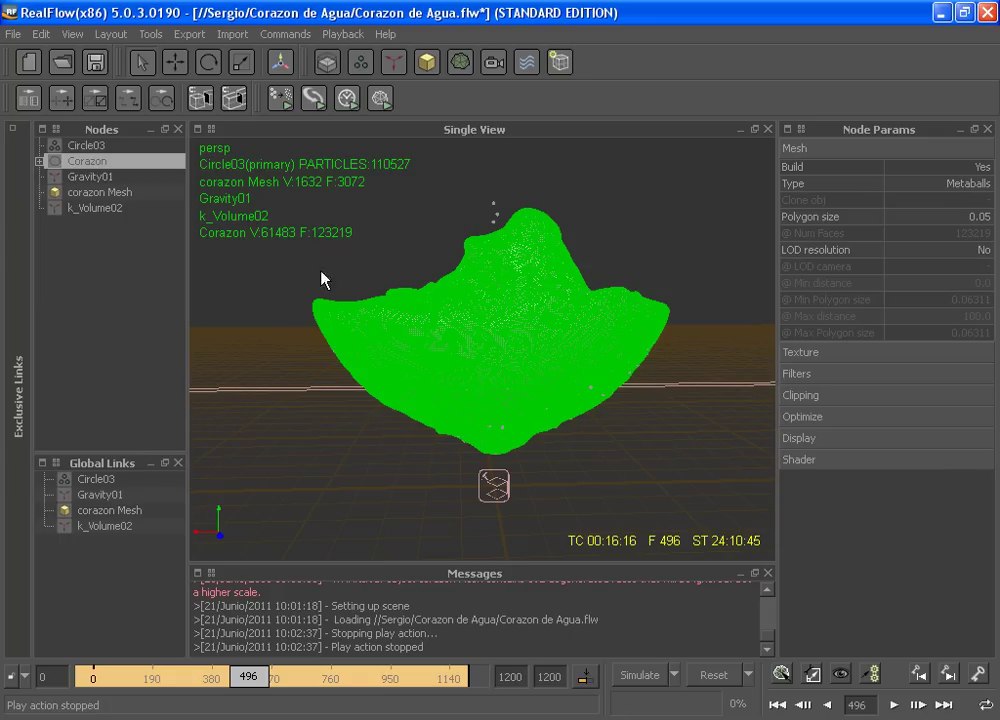
pyautogui.click(340, 717)
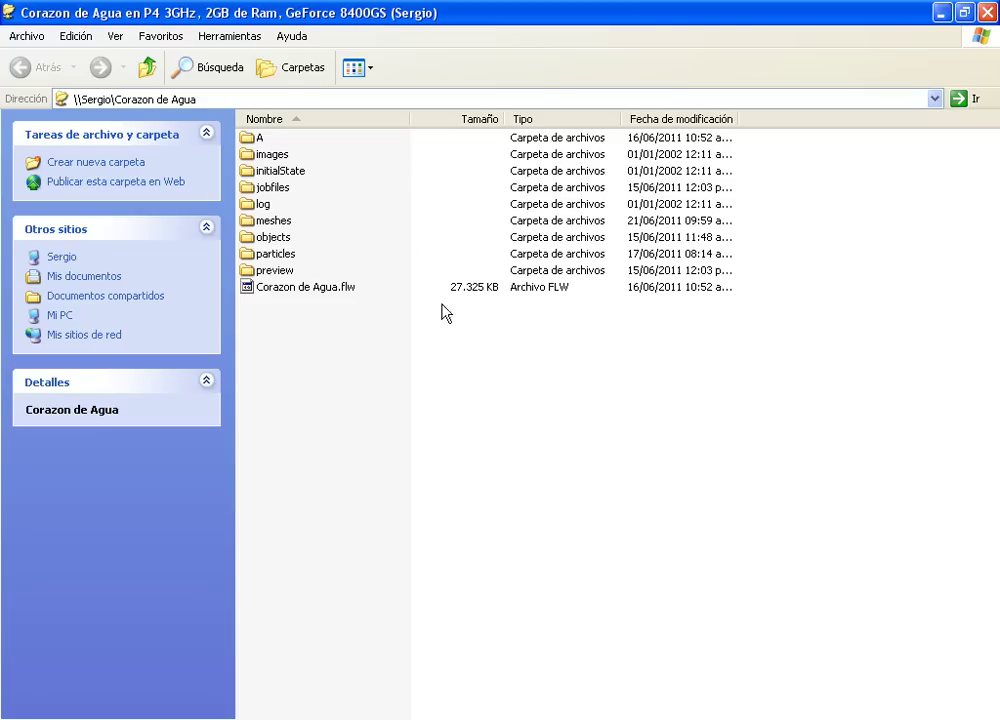
pyautogui.click(273, 256)
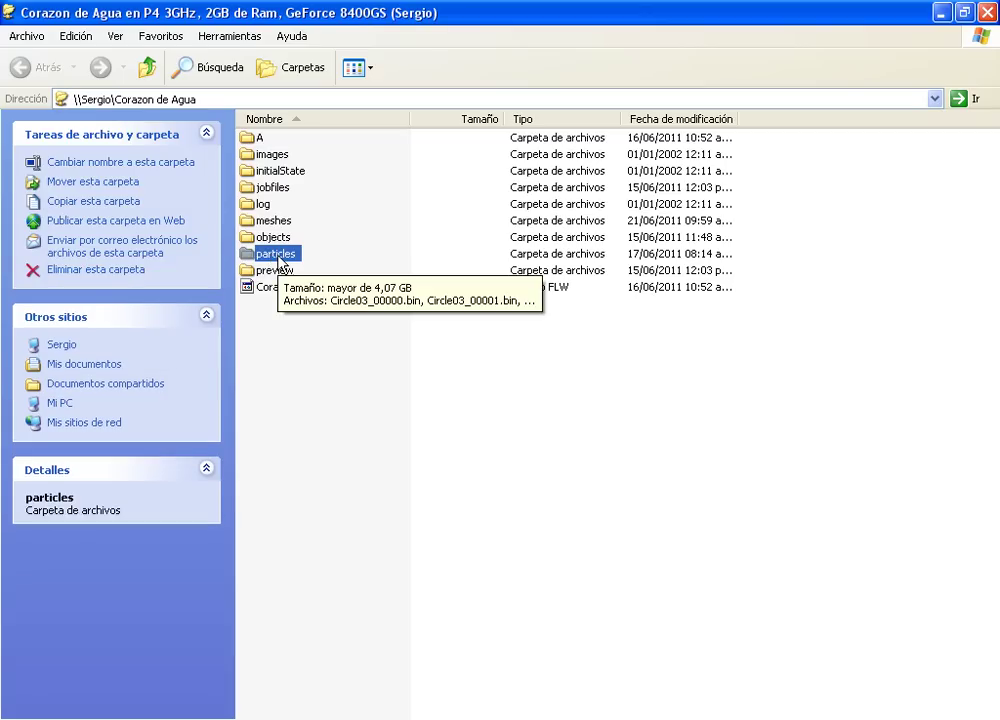
pyautogui.doubleClick(280, 258)
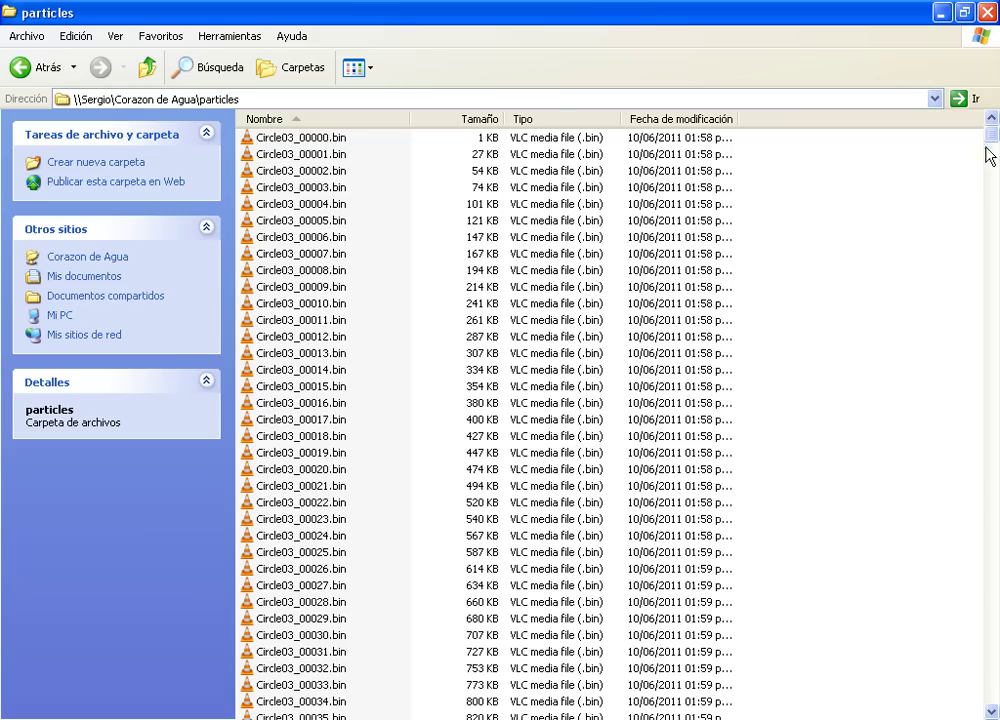
pyautogui.moveTo(990, 140)
pyautogui.mouseDown()
pyautogui.moveTo(992, 698)
pyautogui.moveTo(988, 135)
pyautogui.mouseUp()
pyautogui.hotkey('ctrl', 'a')
pyautogui.rightClick(313, 310)
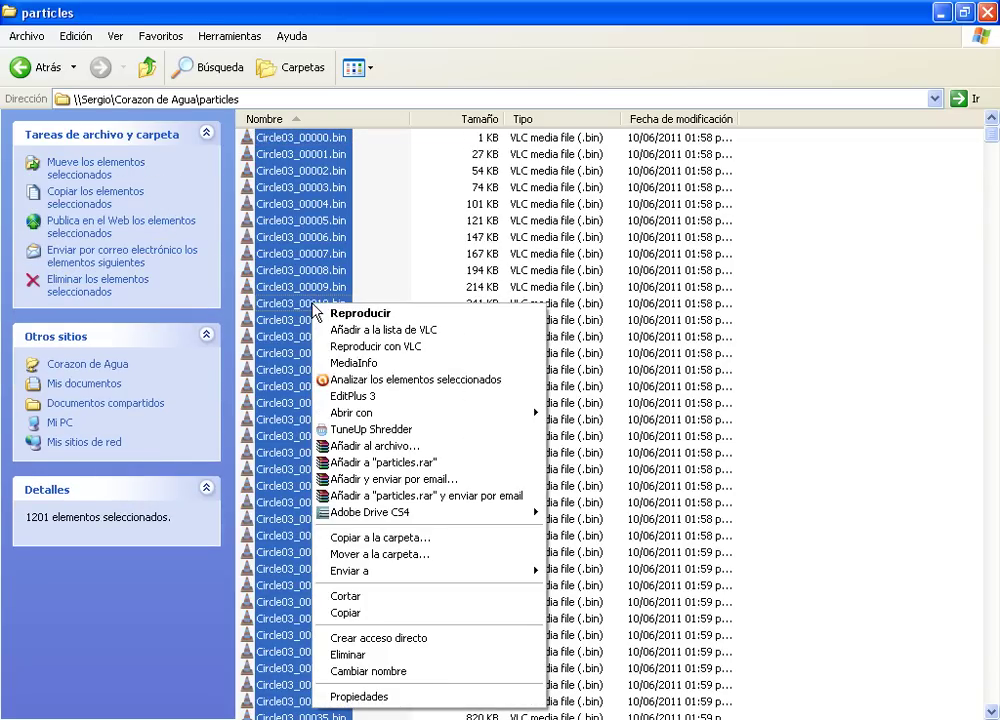
pyautogui.click(428, 695)
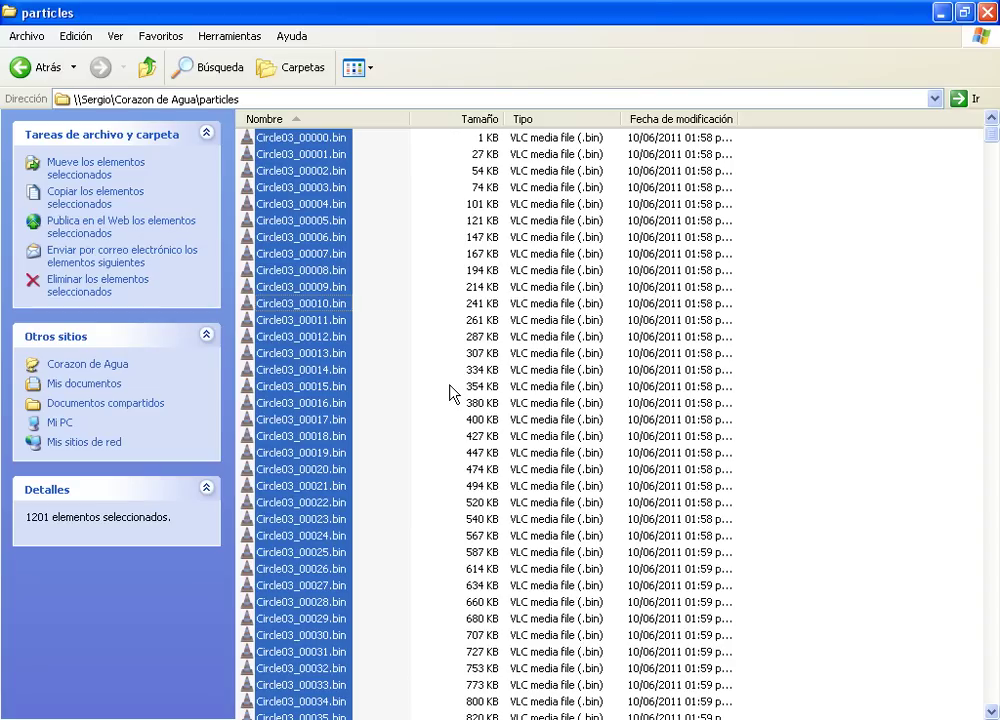
pyautogui.hotkey('alt', 'Return')
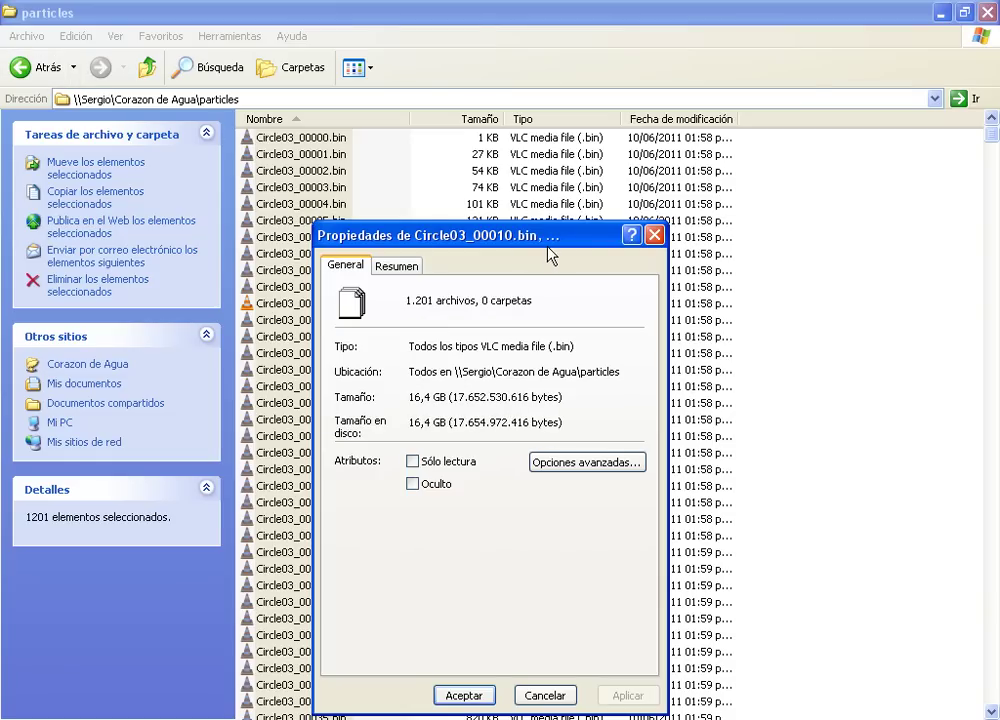
pyautogui.moveTo(440, 235); pyautogui.dragTo(458, 167)
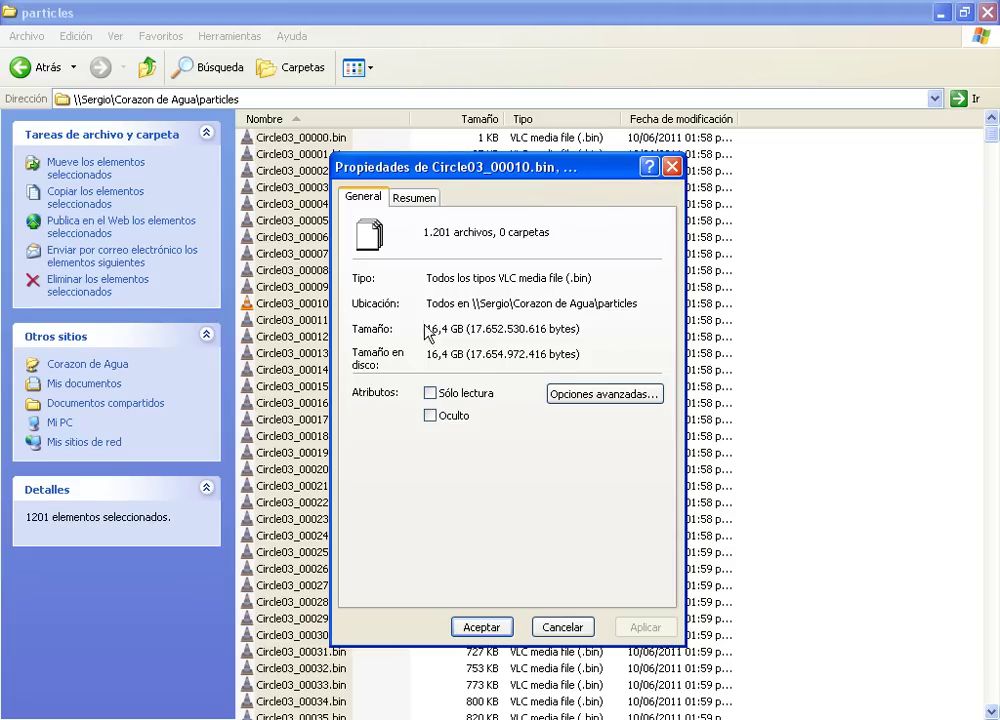
pyautogui.moveTo(427, 328); pyautogui.dragTo(452, 326)
pyautogui.moveTo(498, 170); pyautogui.dragTo(513, 165)
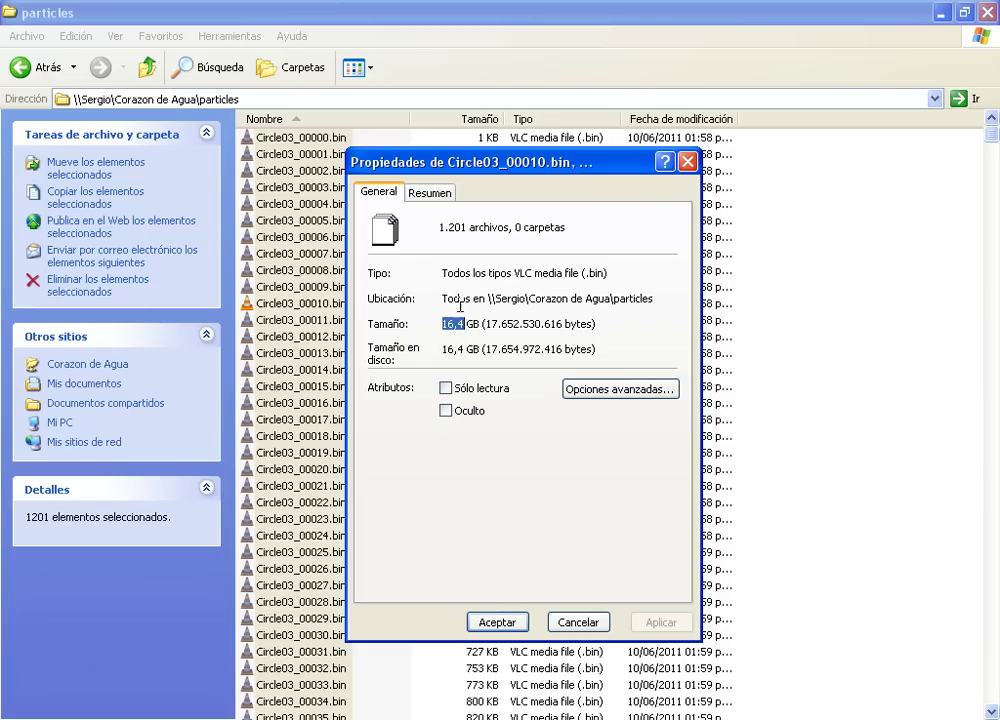
pyautogui.click(521, 494)
pyautogui.click(510, 623)
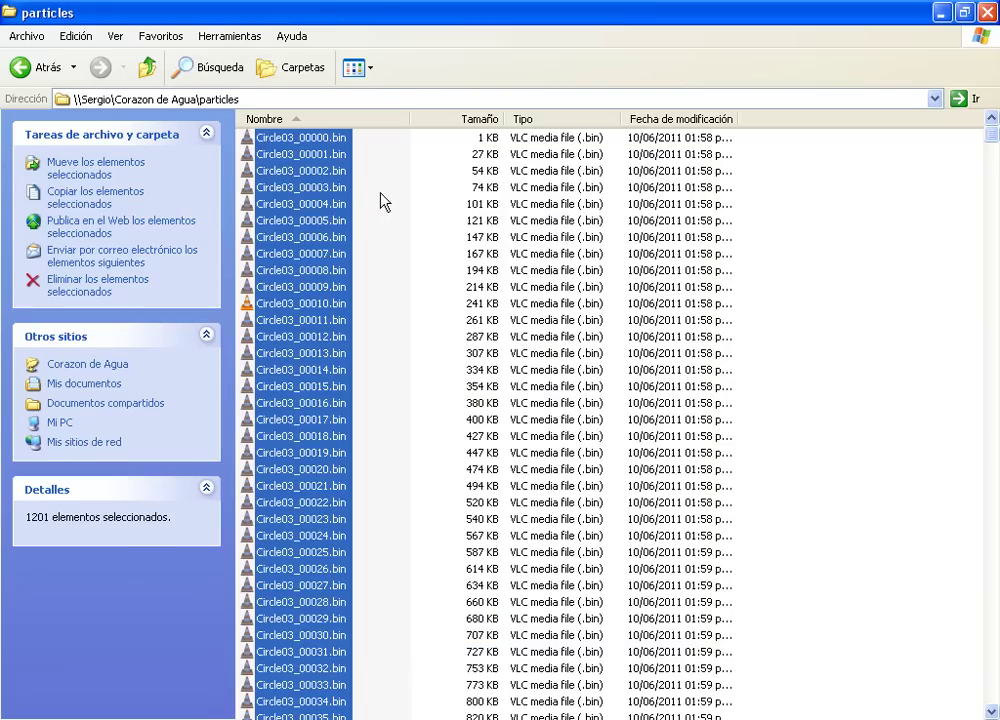
pyautogui.click(382, 195)
# Back in Corazon de Agua, check the meshes folder Properties showing 8,61 GB
pyautogui.click(40, 67)
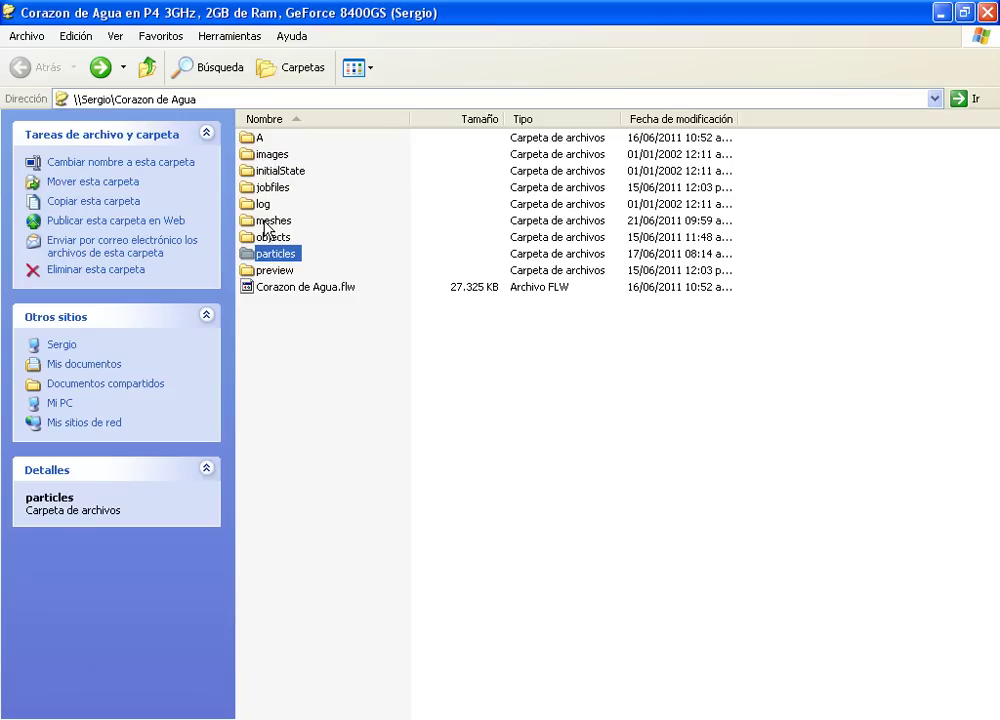
pyautogui.rightClick(264, 225)
pyautogui.click(394, 618)
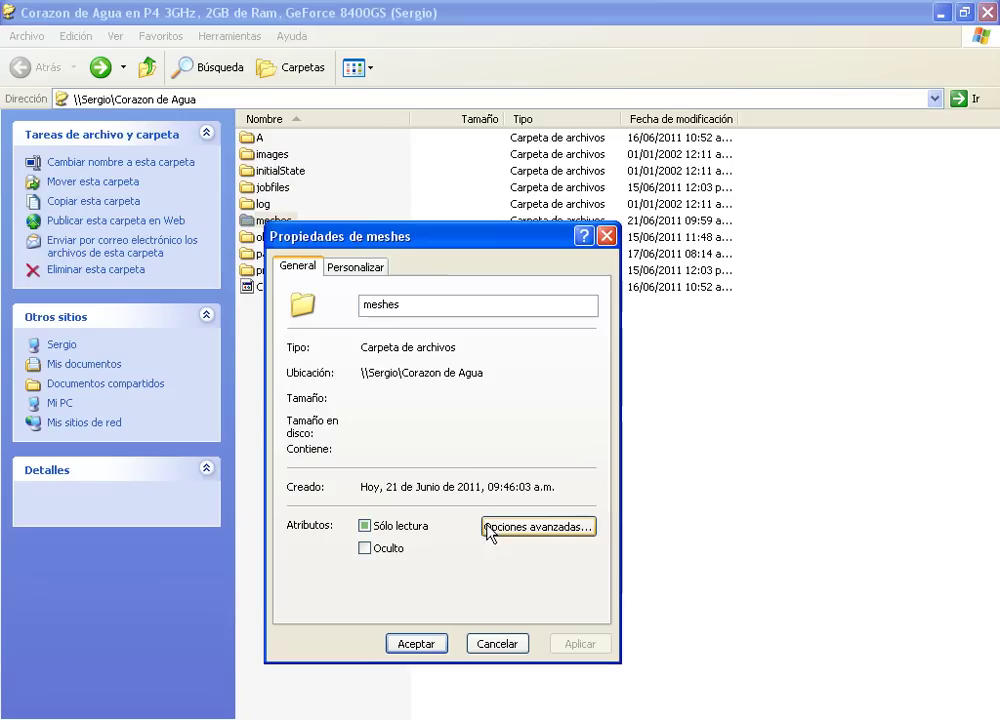
pyautogui.moveTo(415, 235)
pyautogui.mouseDown()
pyautogui.moveTo(534, 155)
pyautogui.moveTo(515, 113)
pyautogui.mouseUp()
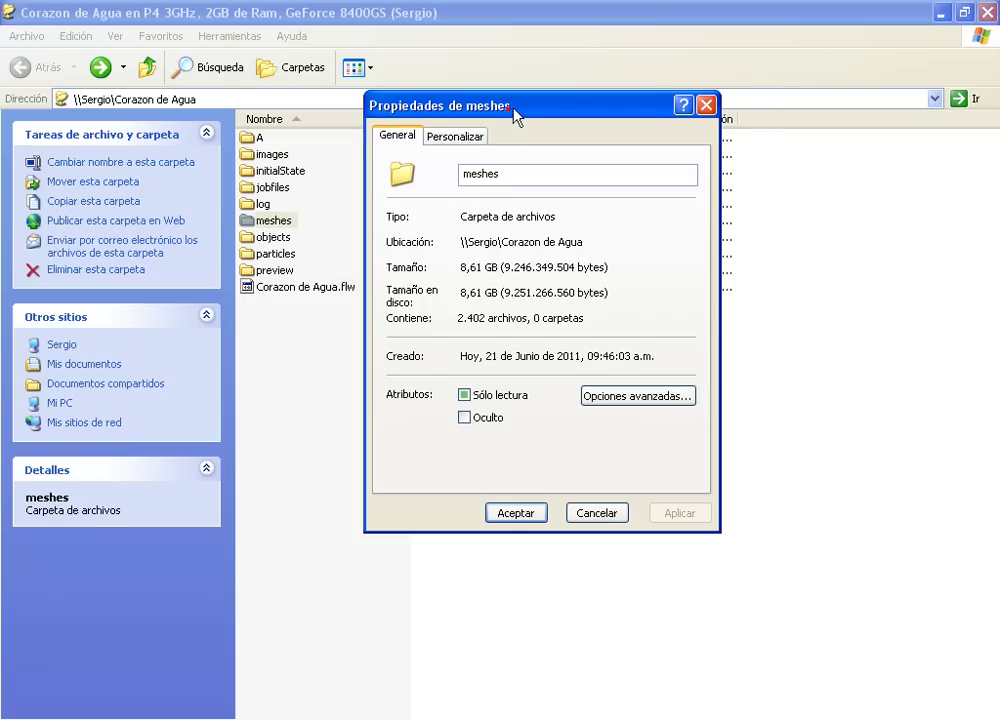
pyautogui.click(580, 514)
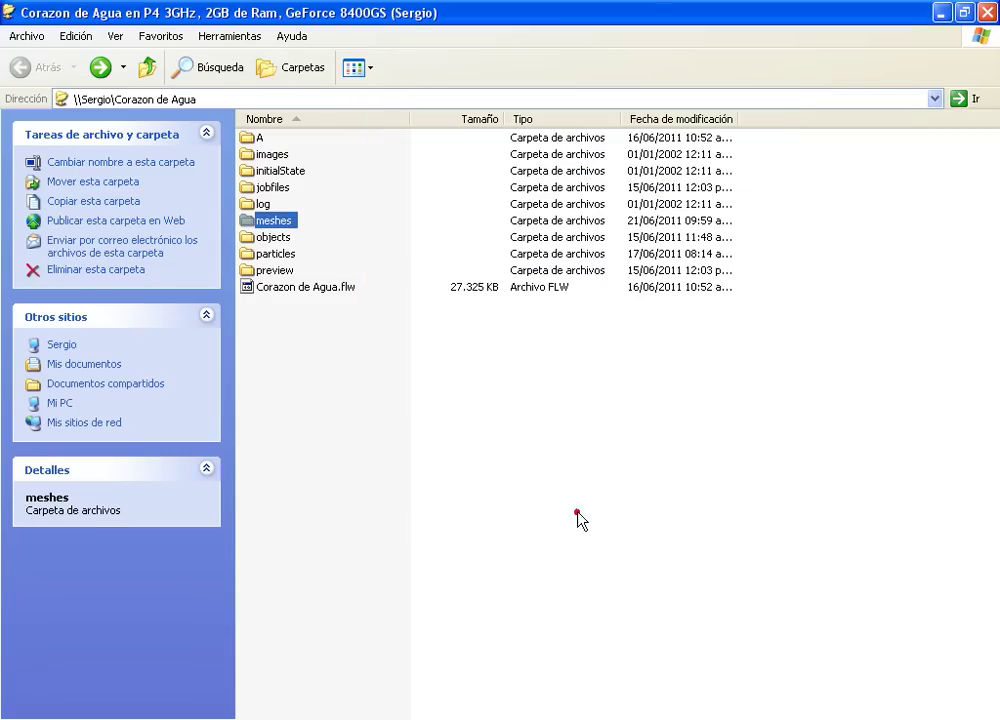
# Select the nine project items from jobfiles down and open their combined Properties
pyautogui.moveTo(406, 402); pyautogui.dragTo(250, 152)
pyautogui.rightClick(268, 160)
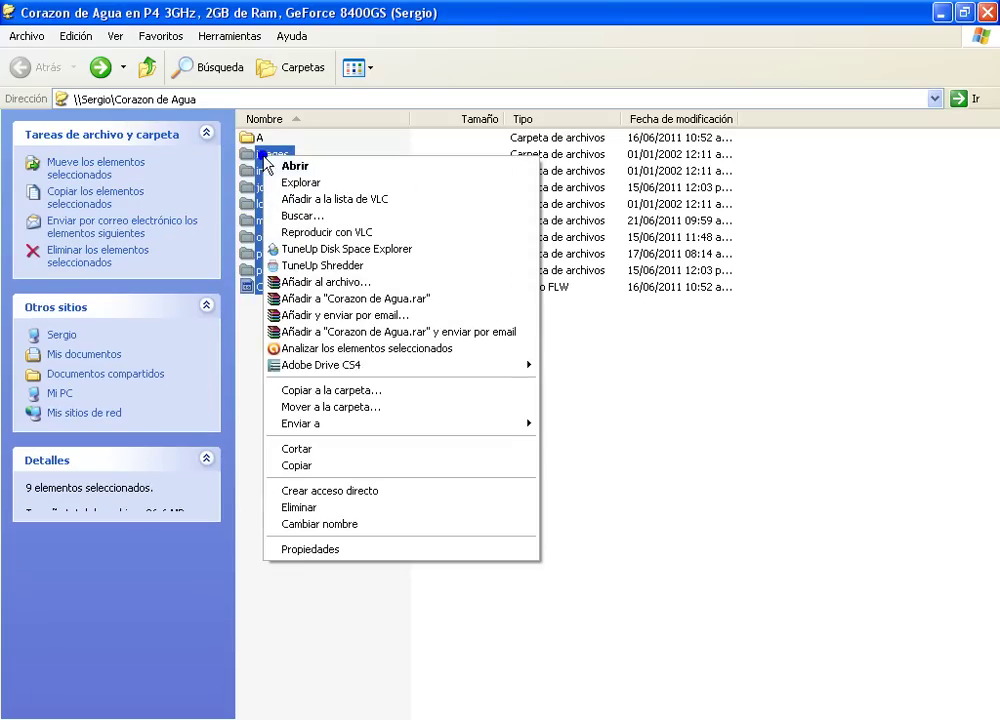
pyautogui.click(286, 134)
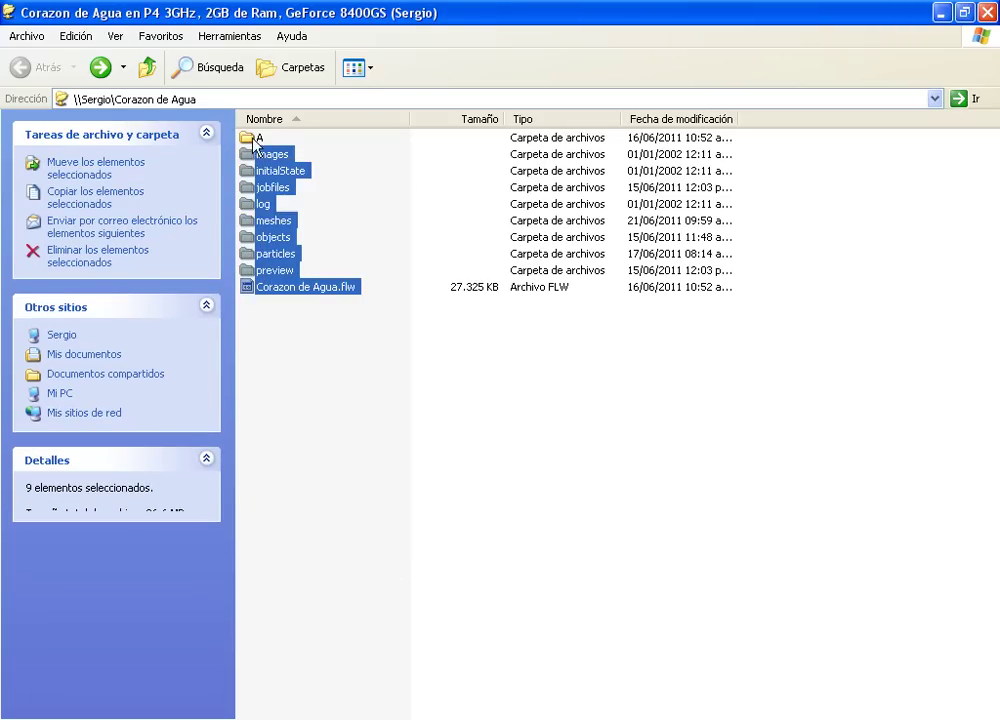
pyautogui.click(252, 139)
pyautogui.moveTo(394, 398)
pyautogui.mouseDown()
pyautogui.moveTo(254, 180)
pyautogui.moveTo(270, 155)
pyautogui.mouseUp()
pyautogui.rightClick(277, 156)
pyautogui.click(356, 545)
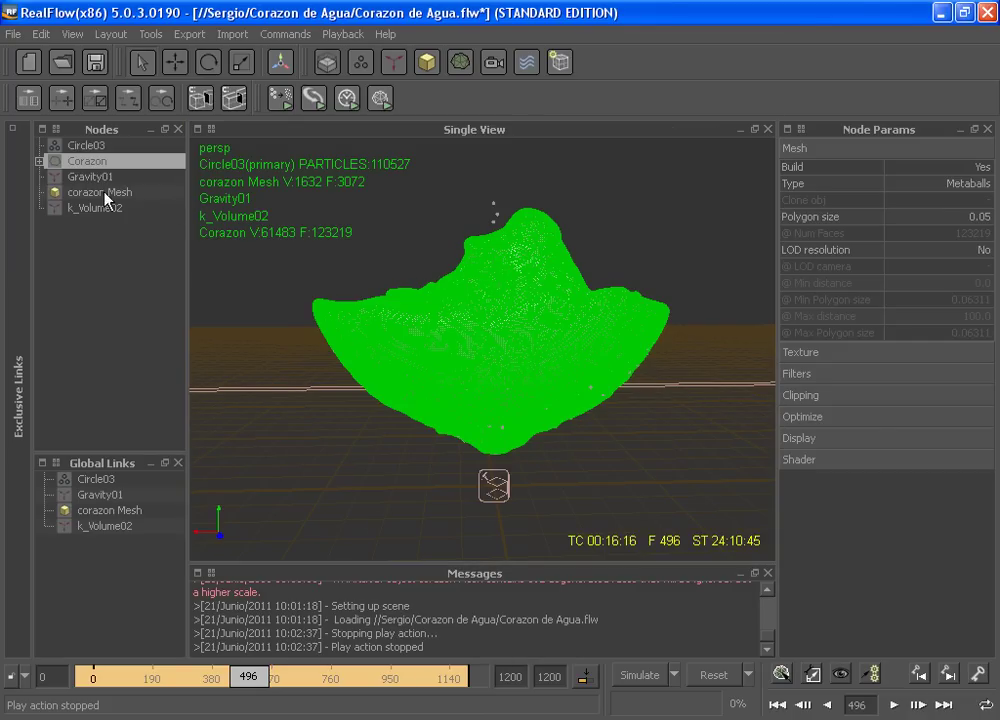
# Select Circle03, then clear the item selection in the project folder window
pyautogui.click(89, 146)
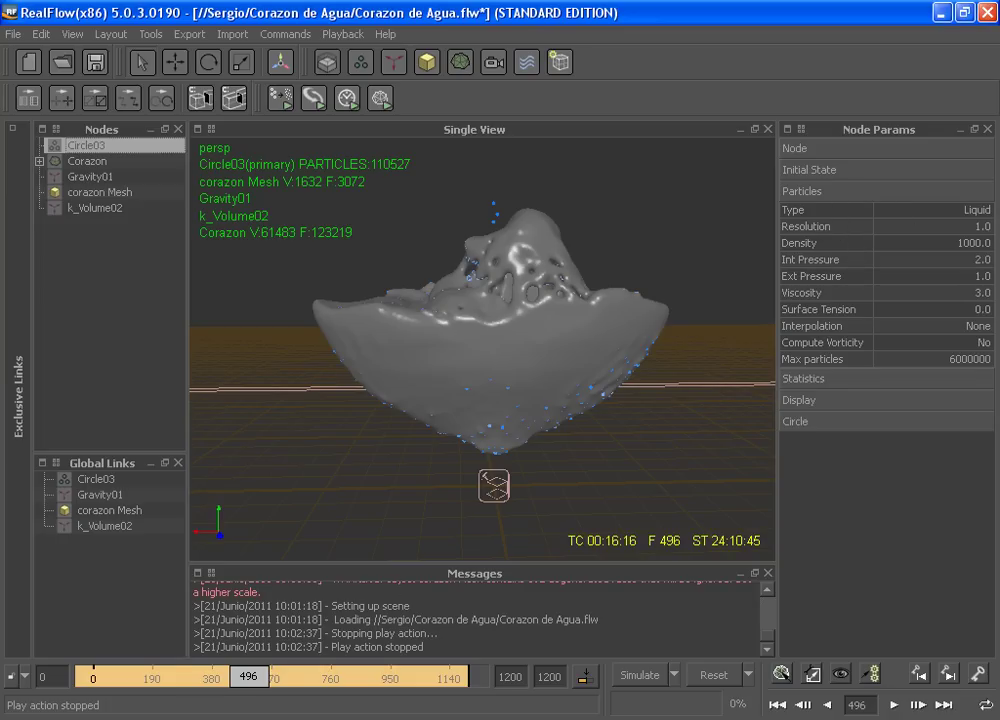
pyautogui.click(286, 716)
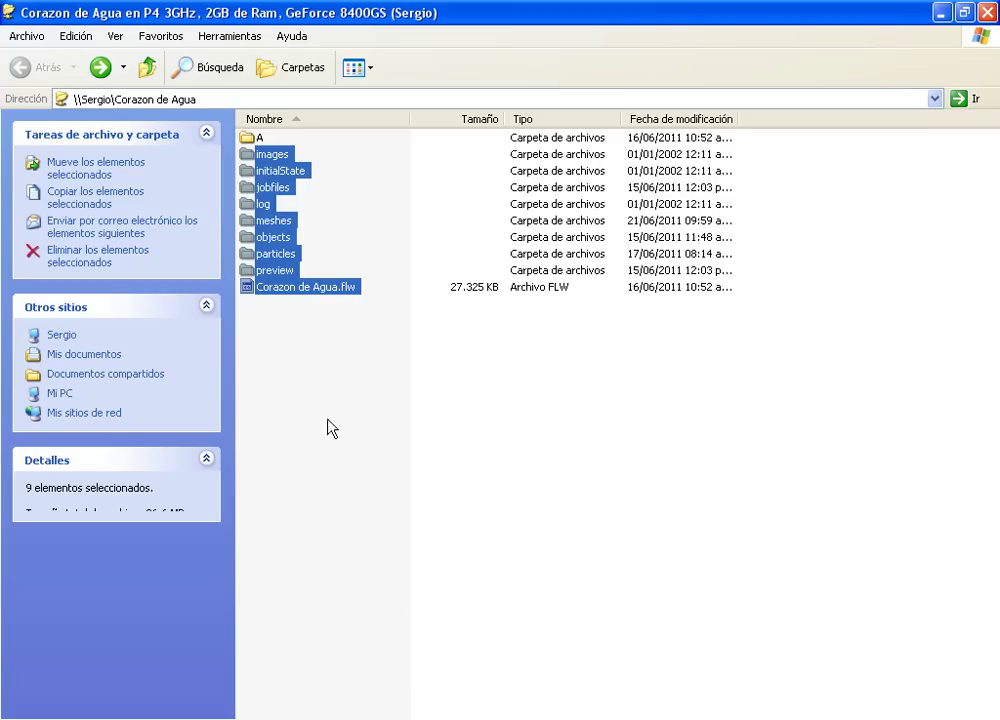
pyautogui.click(324, 390)
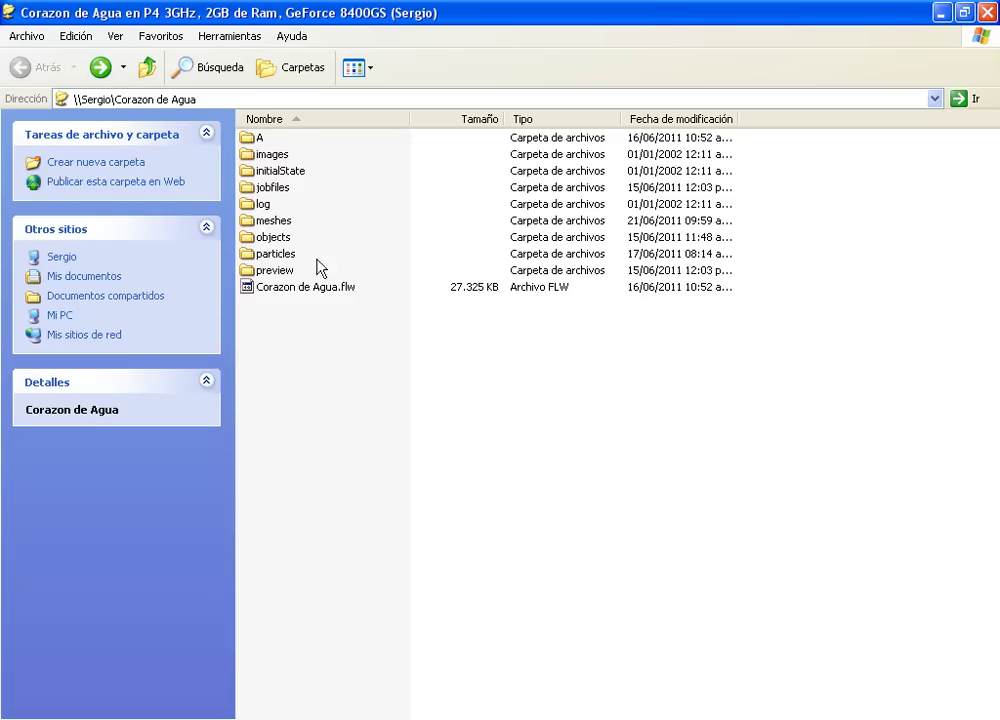
pyautogui.click(377, 338)
pyautogui.click(500, 510)
pyautogui.click(270, 712)
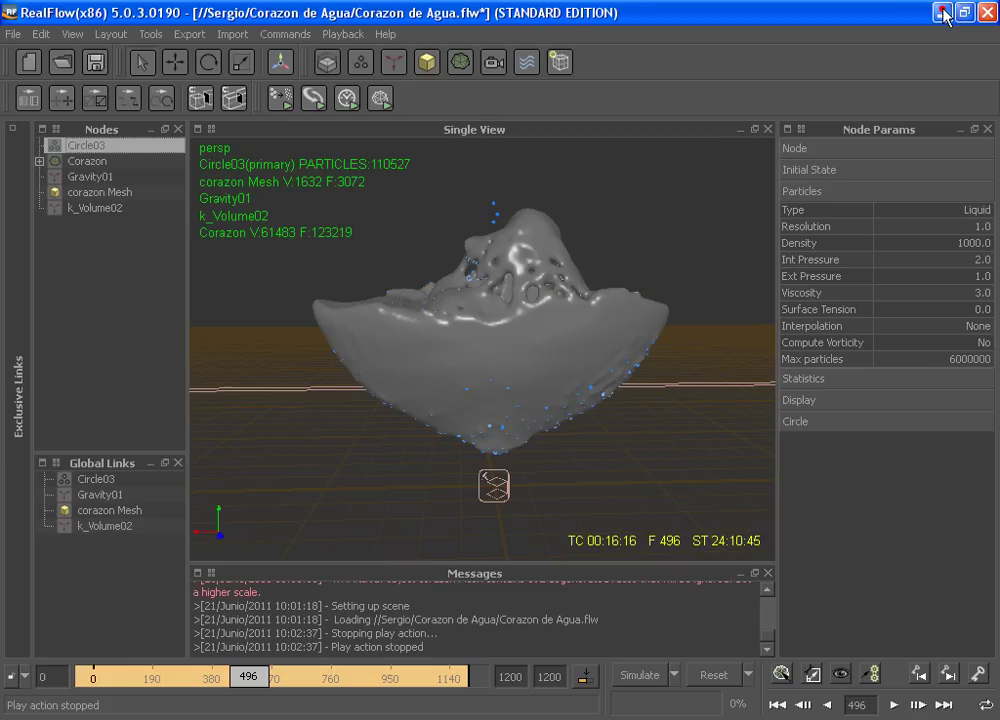
# Advance past frame 571 and expand Corazon in Export Central to show its export formats
pyautogui.click(275, 685)
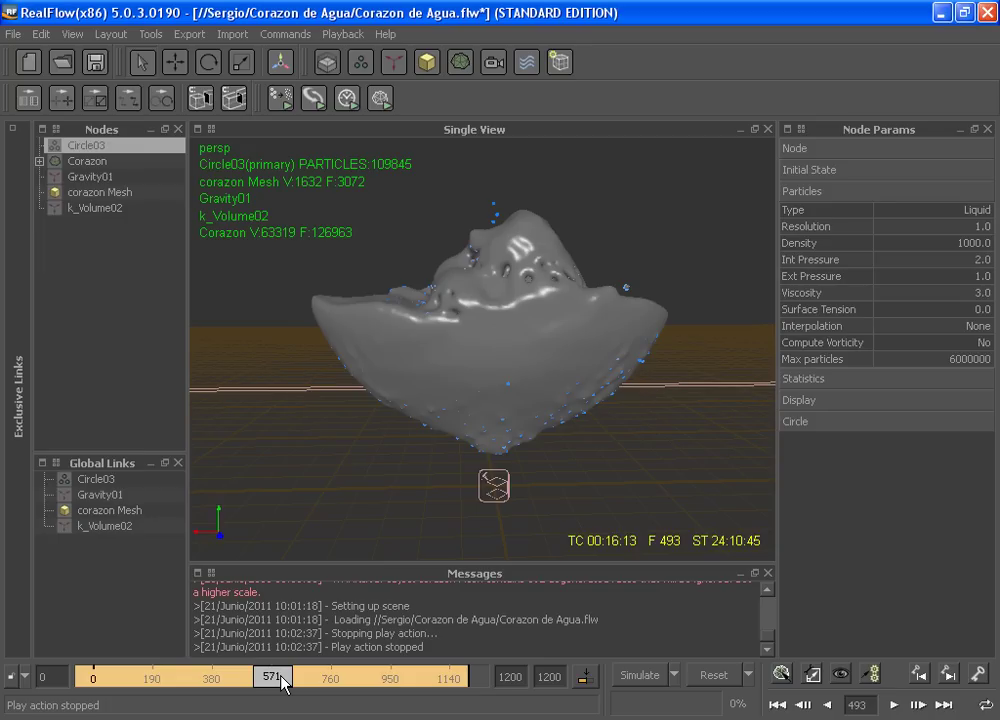
pyautogui.click(282, 680)
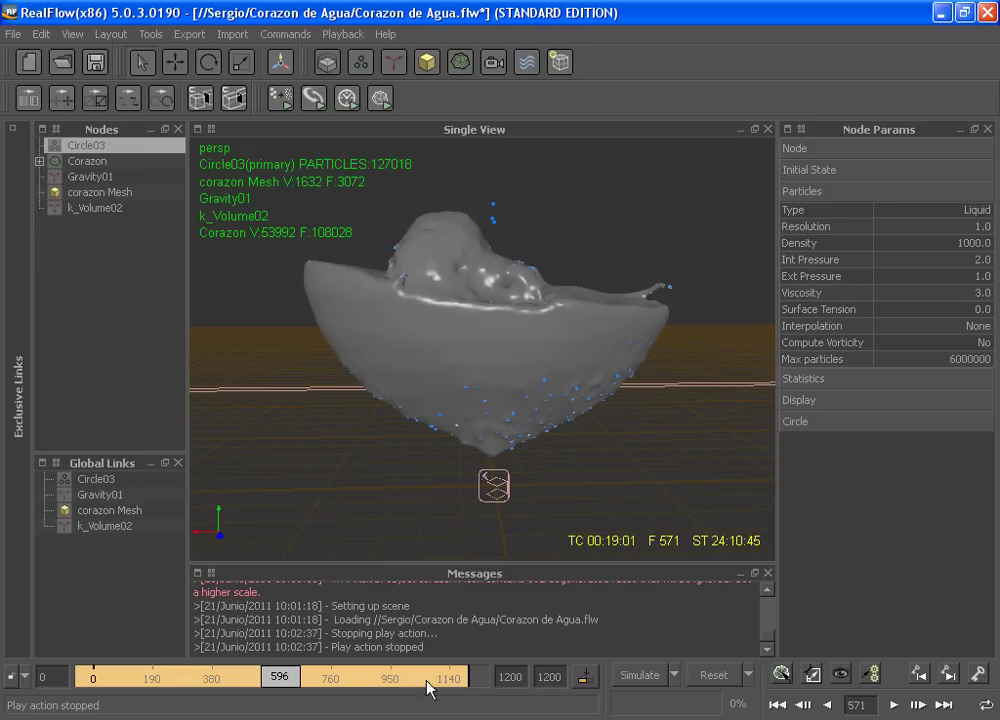
pyautogui.click(192, 35)
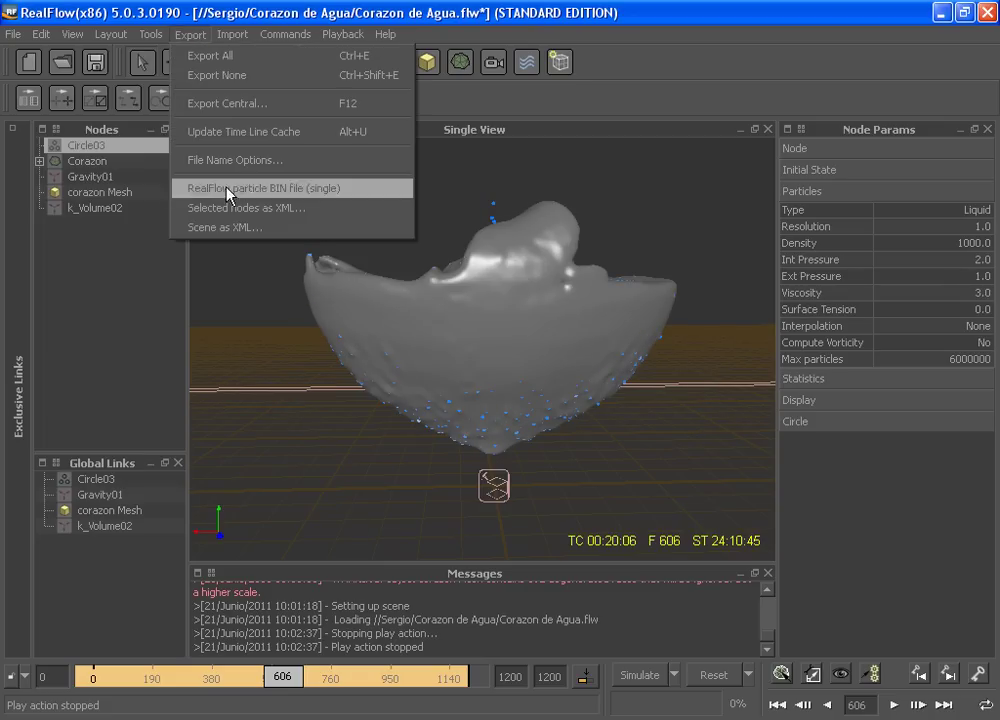
pyautogui.click(229, 106)
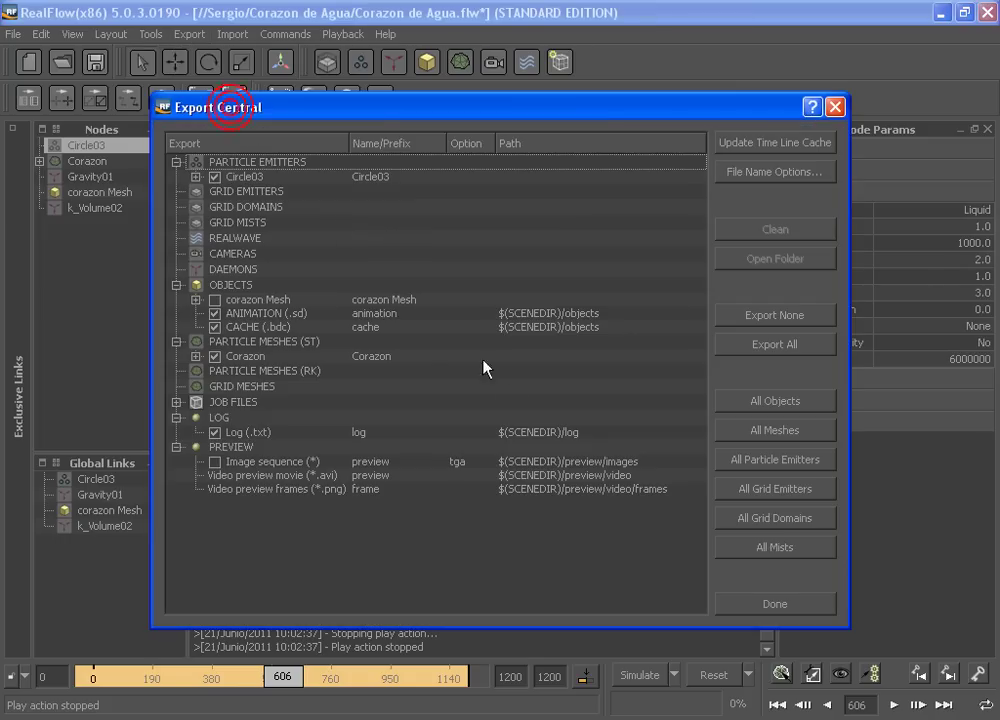
pyautogui.click(195, 356)
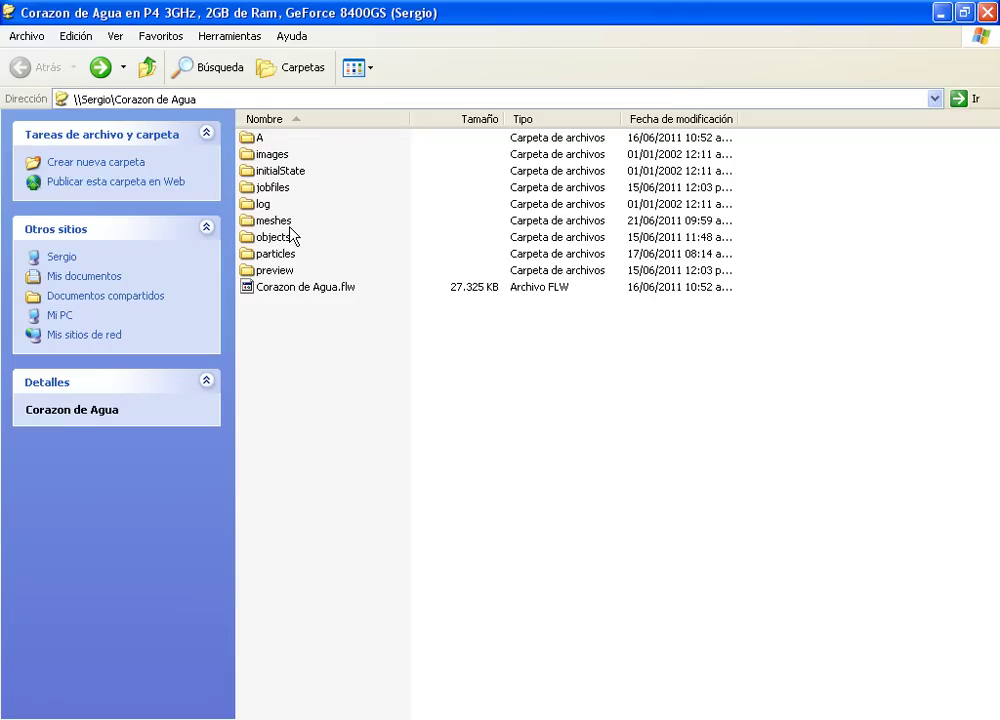
# Open the meshes folder and display its files as a compact list
pyautogui.doubleClick(289, 223)
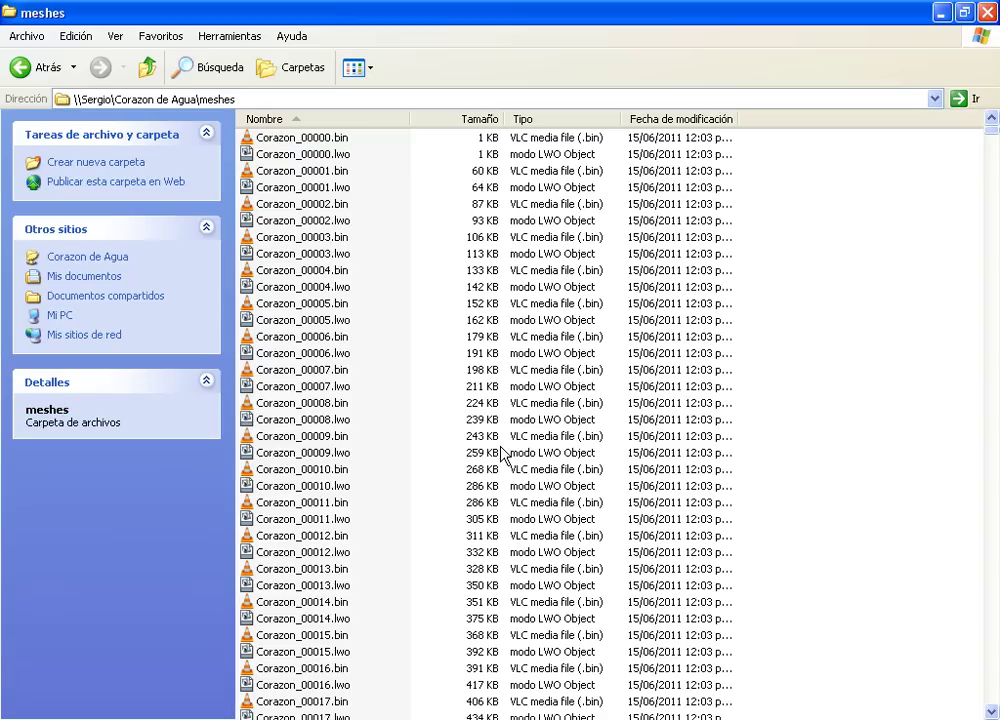
pyautogui.click(368, 67)
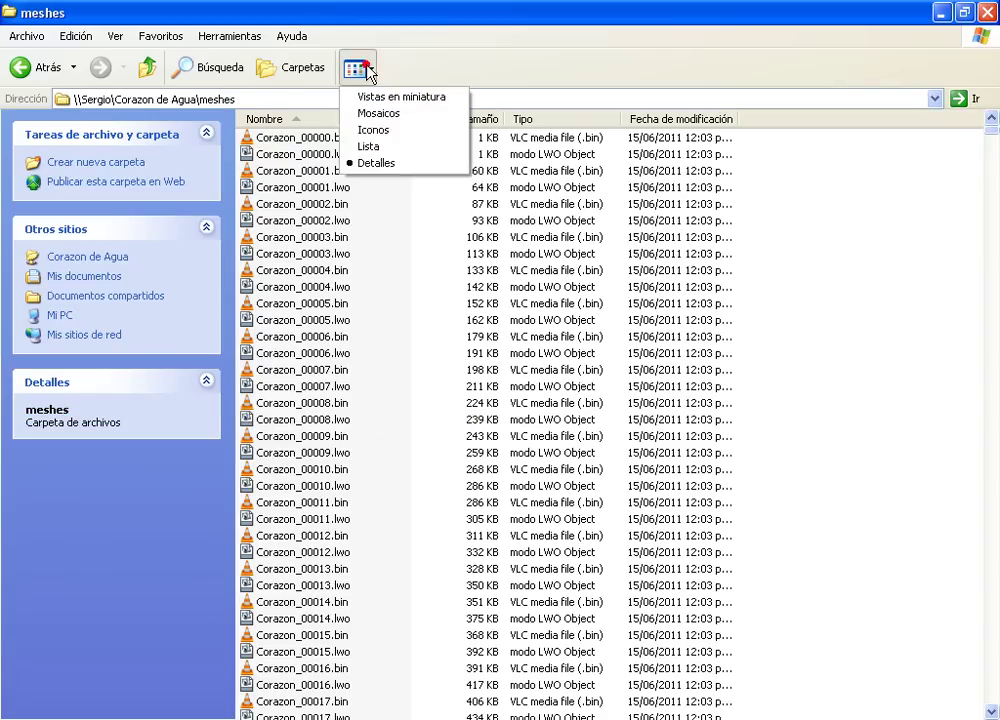
pyautogui.click(395, 146)
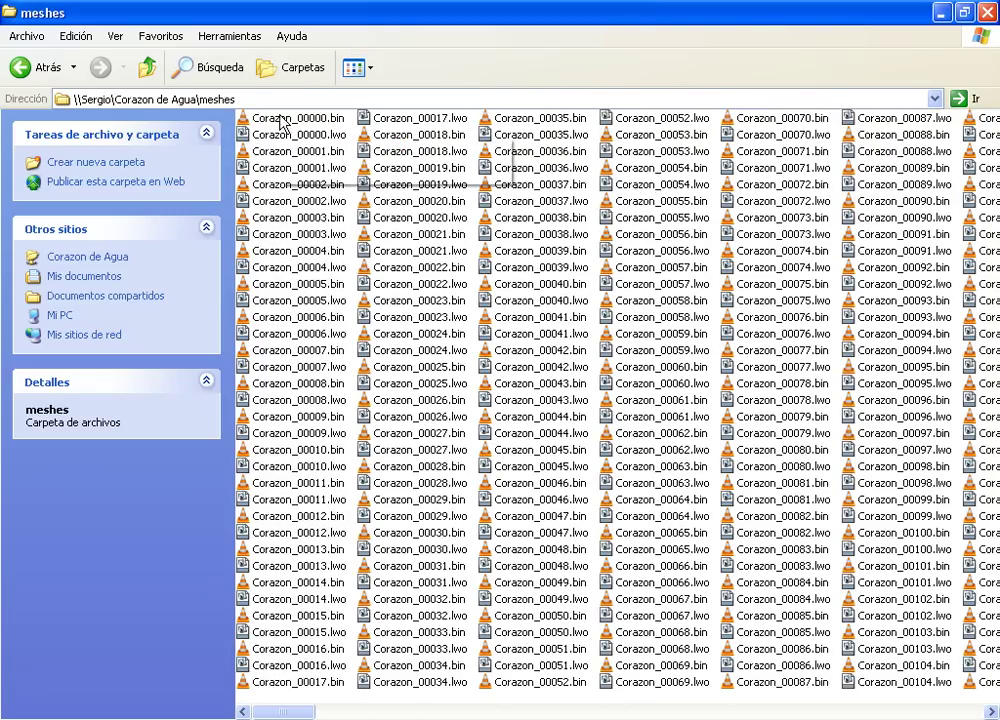
pyautogui.moveTo(279, 712); pyautogui.dragTo(275, 712)
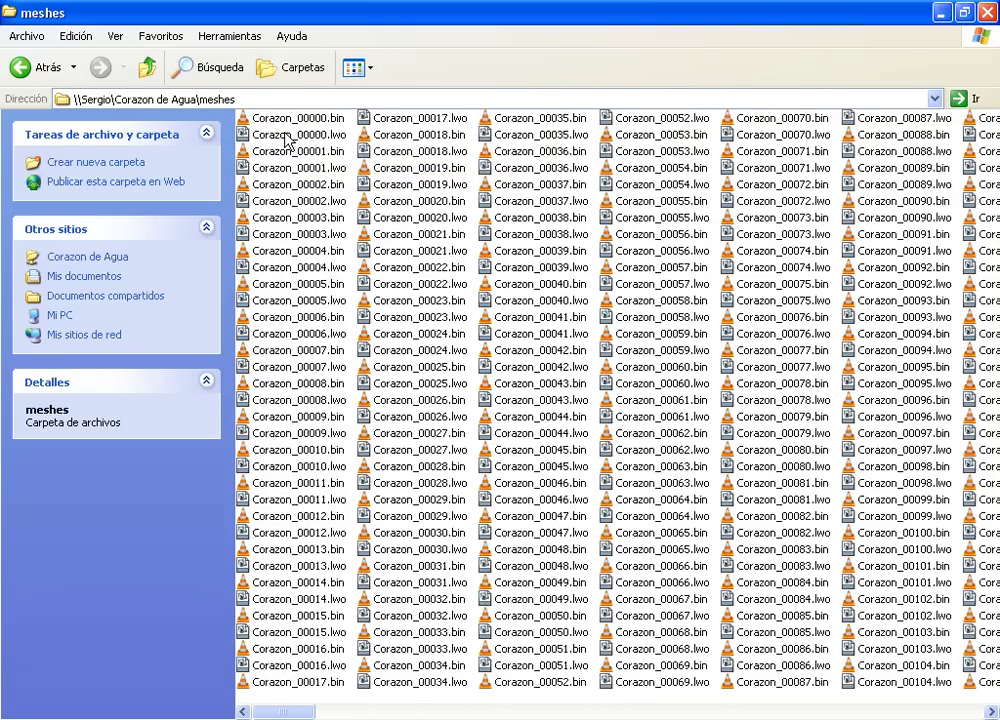
# Compare Corazon_00000.bin with Corazon_00000.lwo and Corazon_00001.lwo against RealFlow's export settings
pyautogui.click(277, 117)
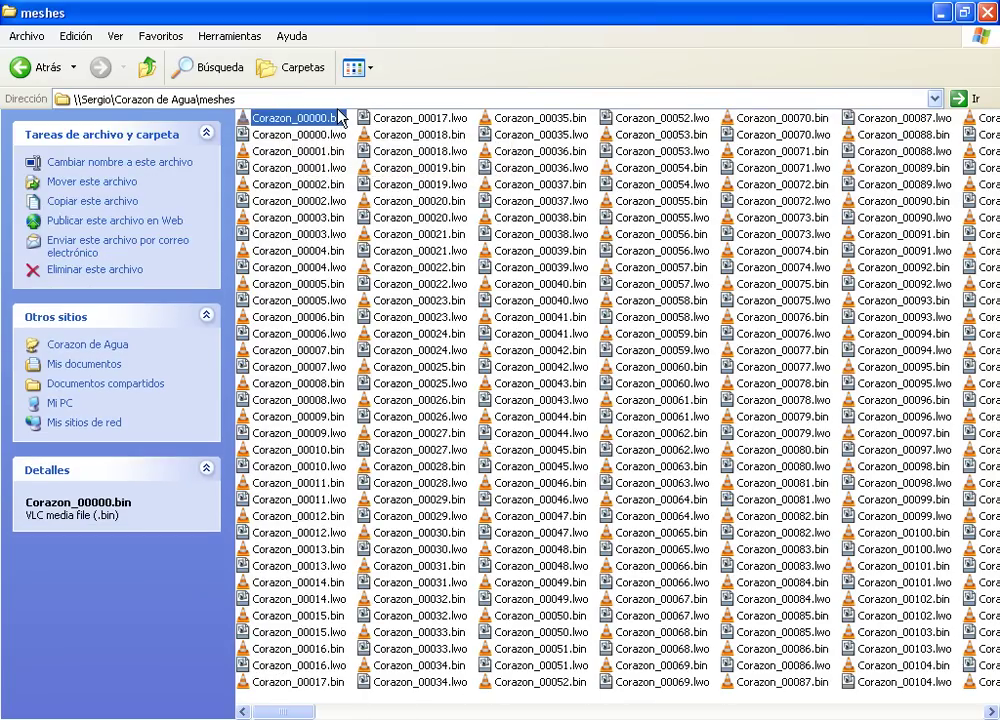
pyautogui.click(612, 712)
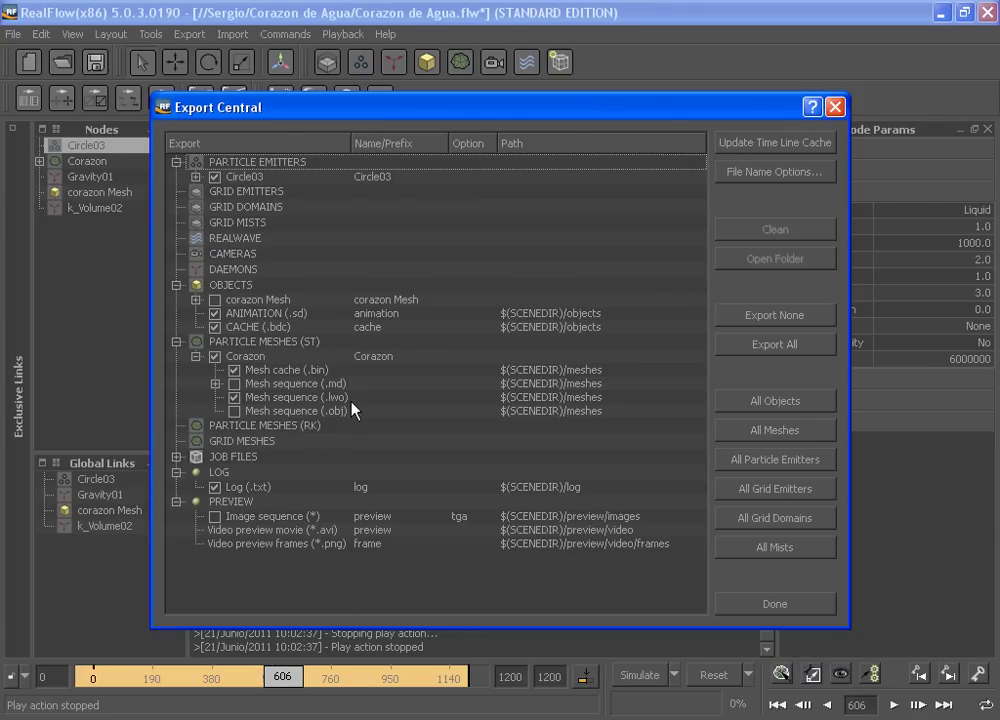
pyautogui.hotkey('alt', 'Tab')
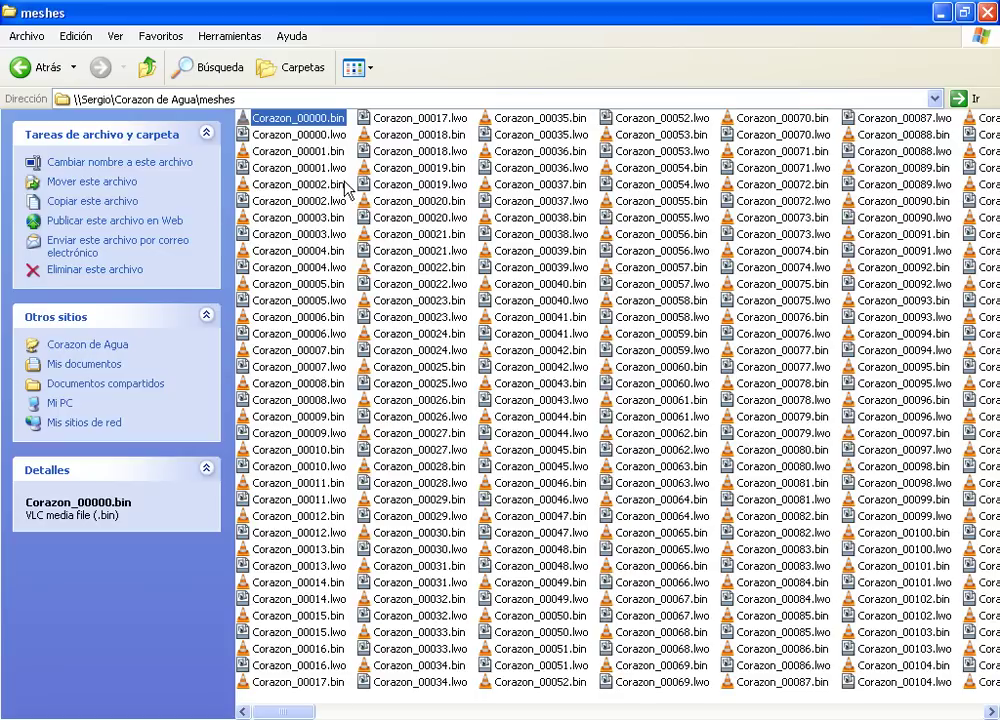
pyautogui.click(310, 134)
pyautogui.moveTo(298, 134)
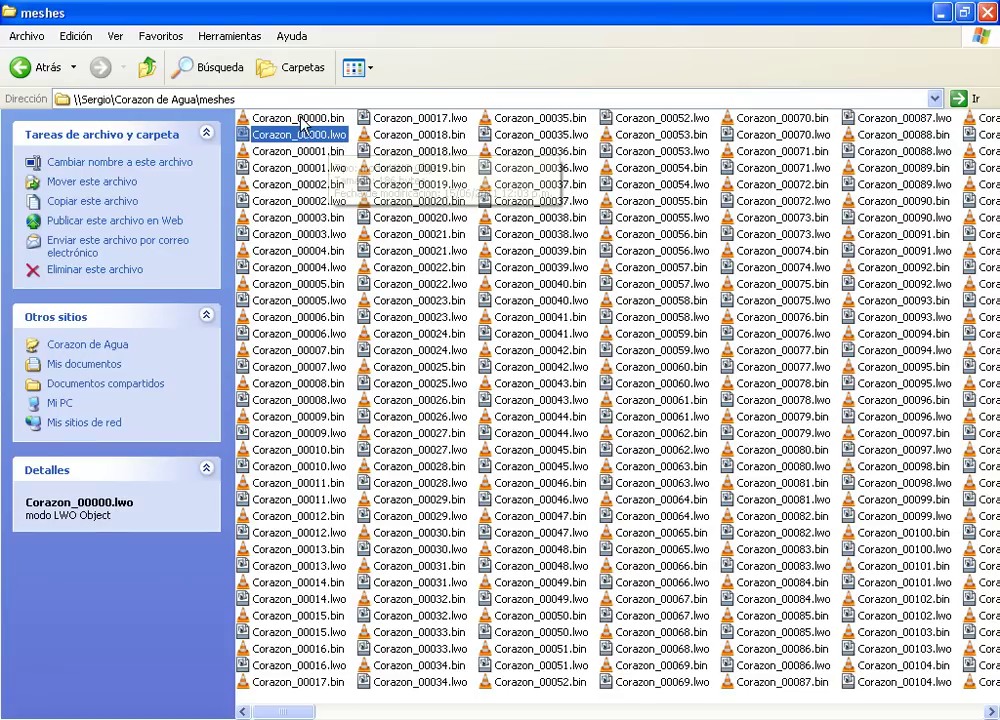
pyautogui.click(337, 124)
pyautogui.click(335, 131)
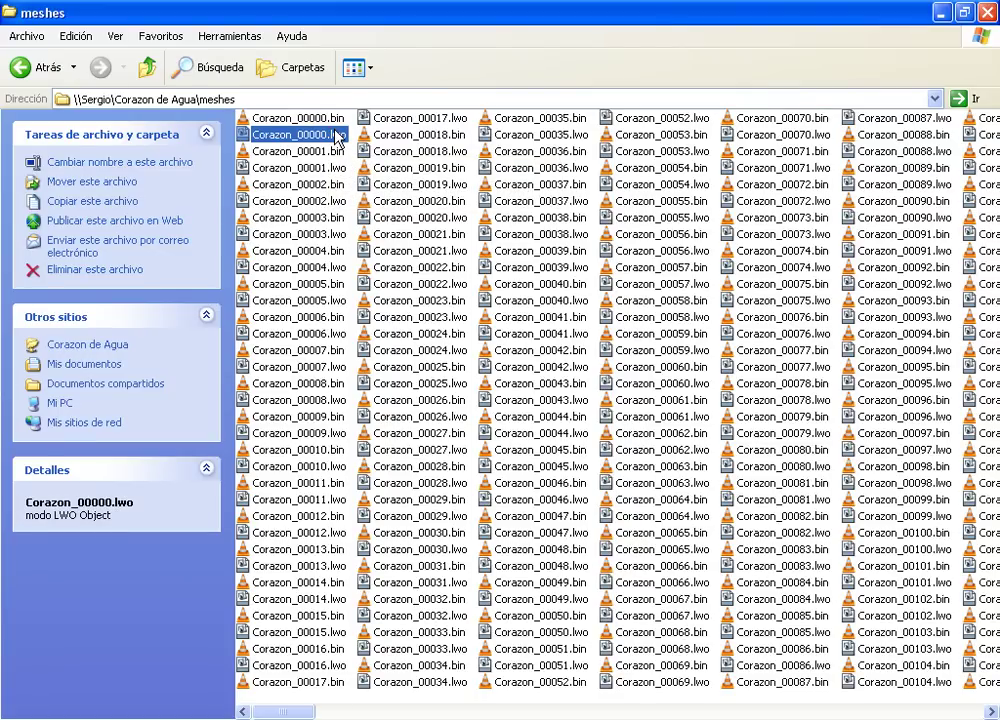
pyautogui.click(336, 119)
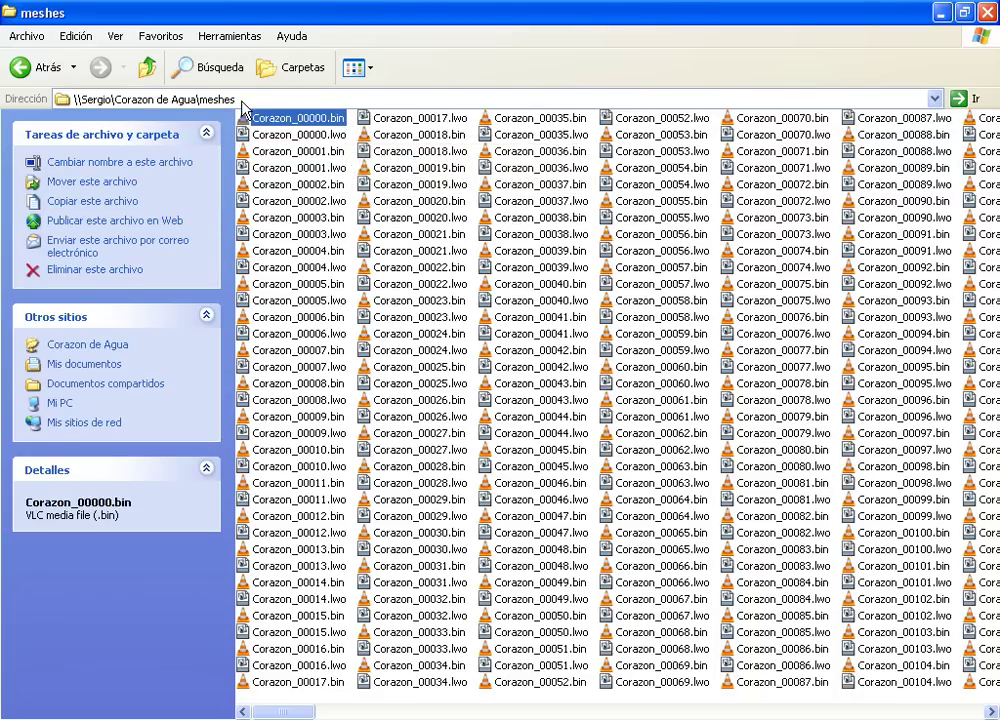
pyautogui.click(268, 134)
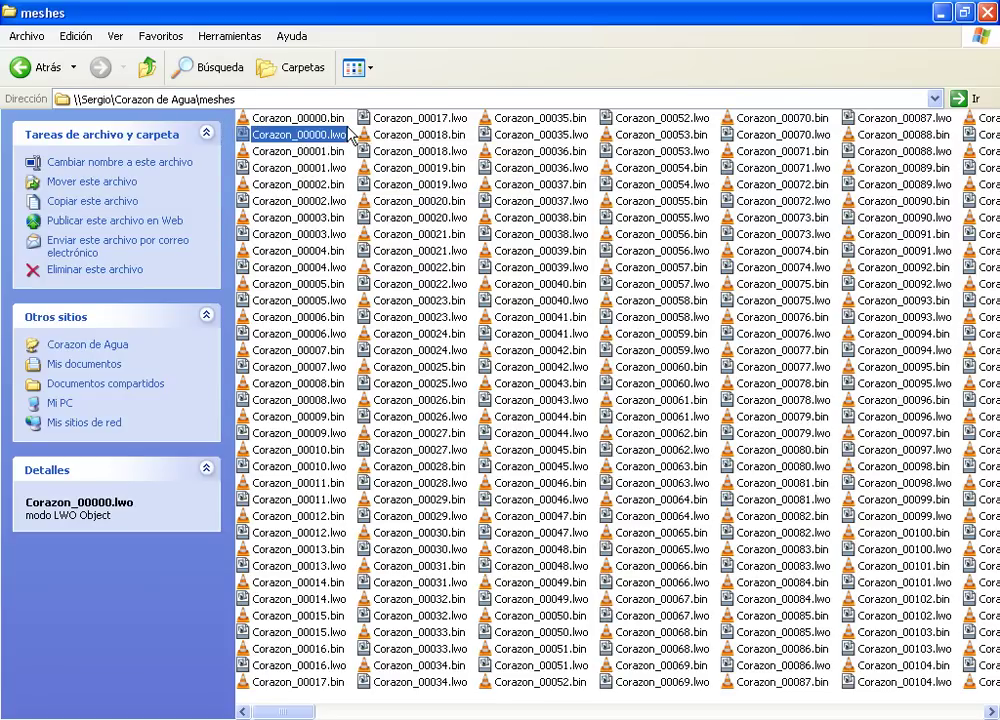
pyautogui.click(313, 170)
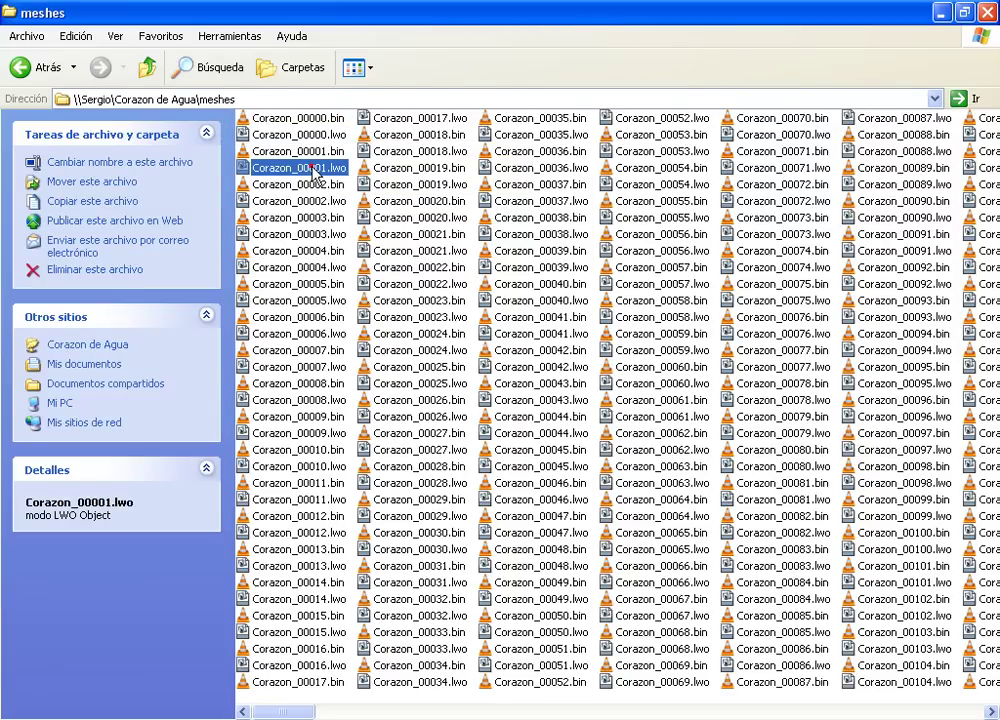
# Close the meshes folder window and the RealFlow export settings window
pyautogui.click(987, 12)
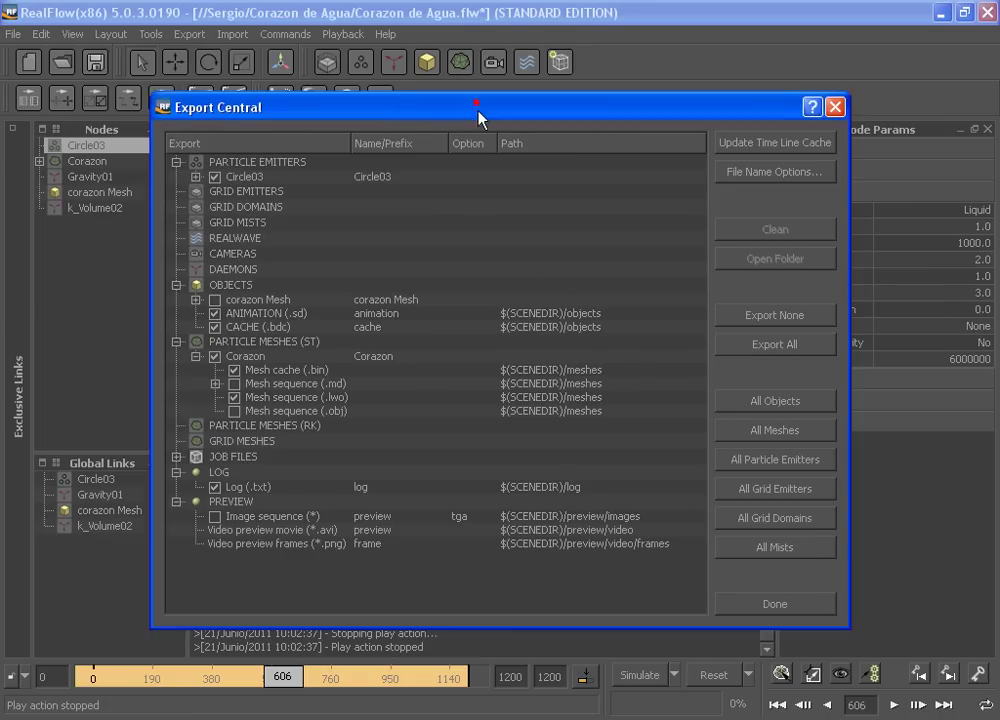
pyautogui.moveTo(475, 107); pyautogui.dragTo(493, 45)
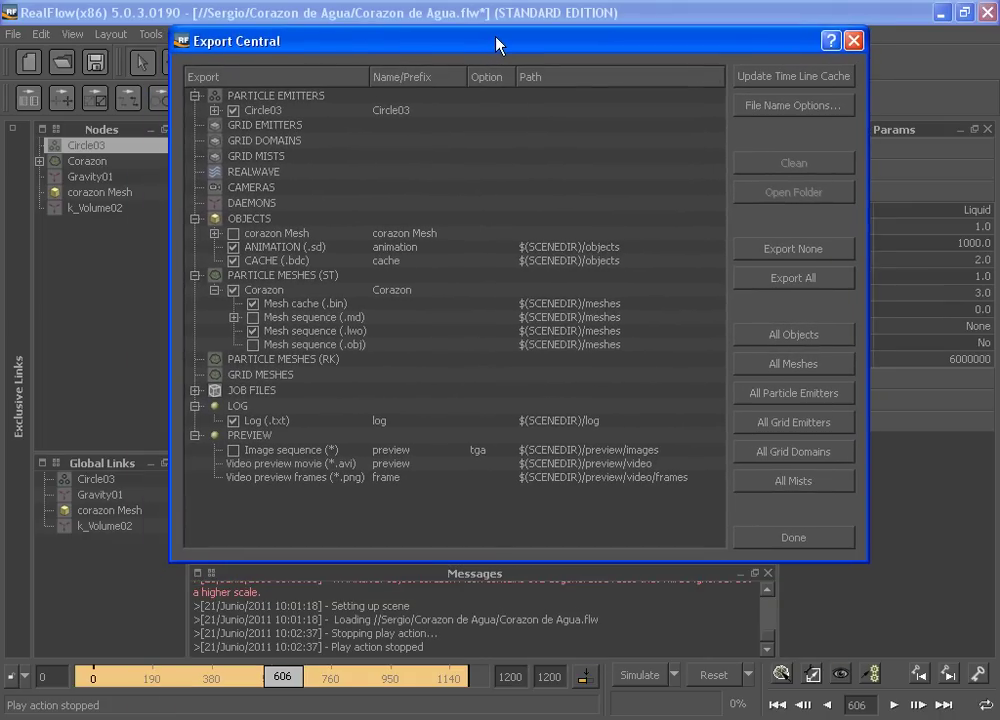
pyautogui.click(850, 41)
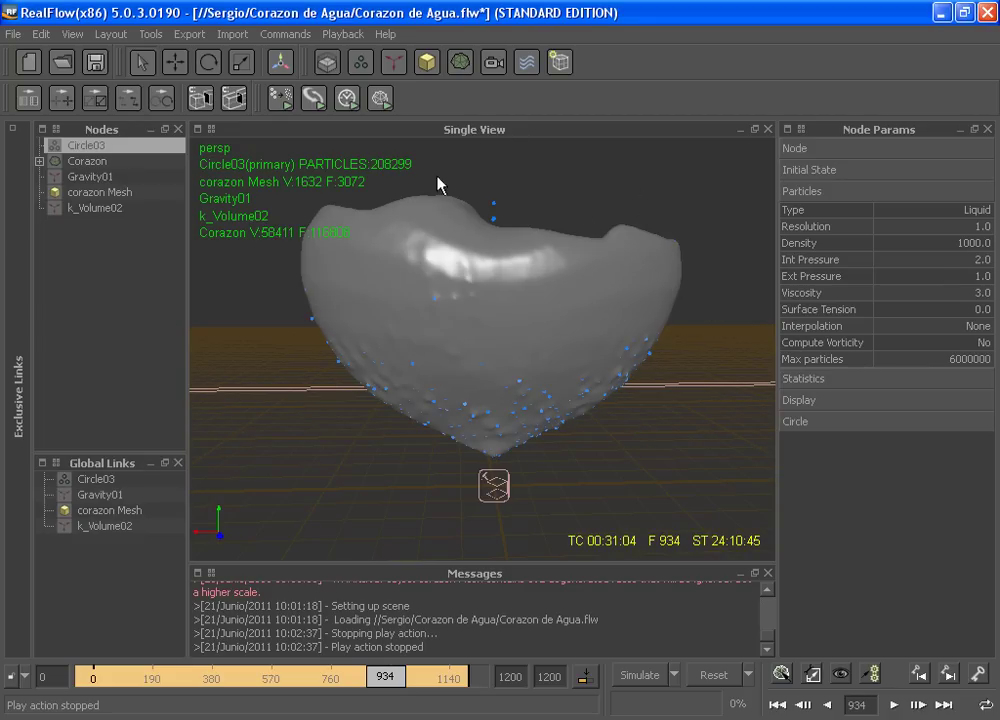
# Set Circle03's Display Visible to No and orbit around the heart-shaped mesh
pyautogui.click(52, 145)
pyautogui.click(824, 400)
pyautogui.click(978, 418)
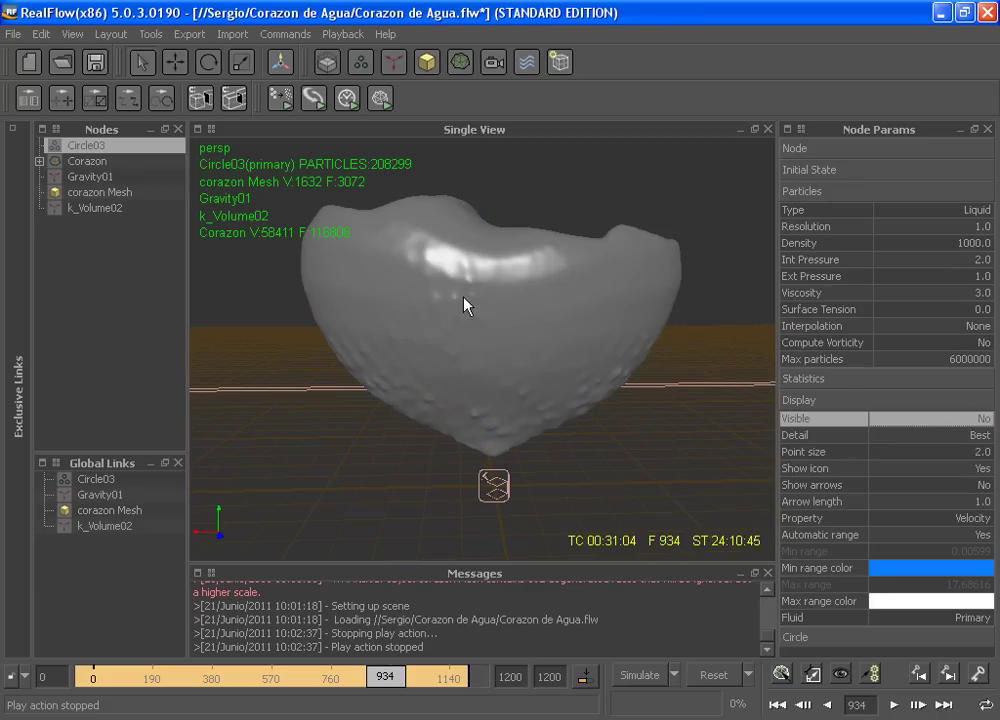
pyautogui.moveTo(585, 275)
pyautogui.keyDown('alt'); pyautogui.mouseDown()
pyautogui.moveTo(545, 310)
pyautogui.moveTo(591, 250)
pyautogui.moveTo(591, 268)
pyautogui.moveTo(577, 271)
pyautogui.mouseUp(); pyautogui.keyUp('alt')
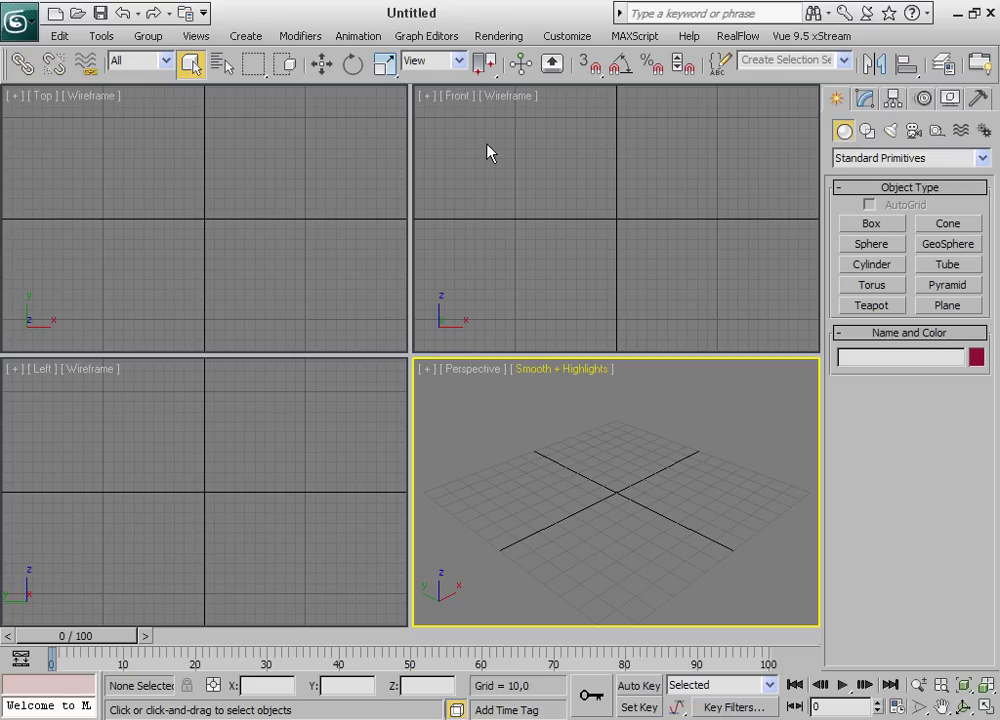
# Start creating a RealFlow MeshLoader object from the RealFlow object types
pyautogui.click(727, 38)
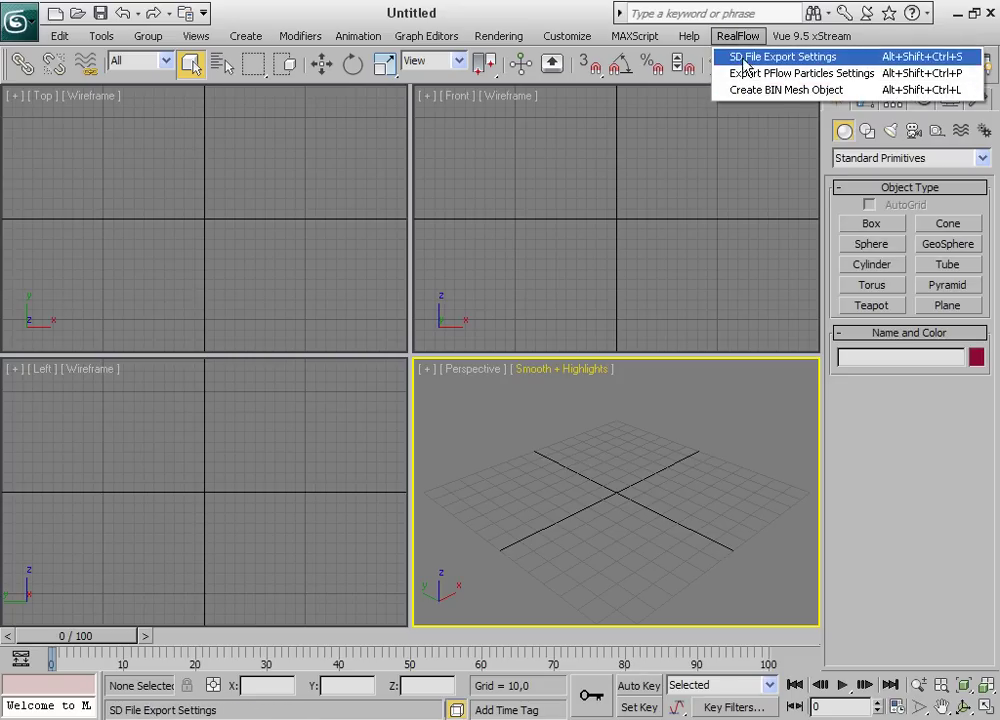
pyautogui.click(676, 227)
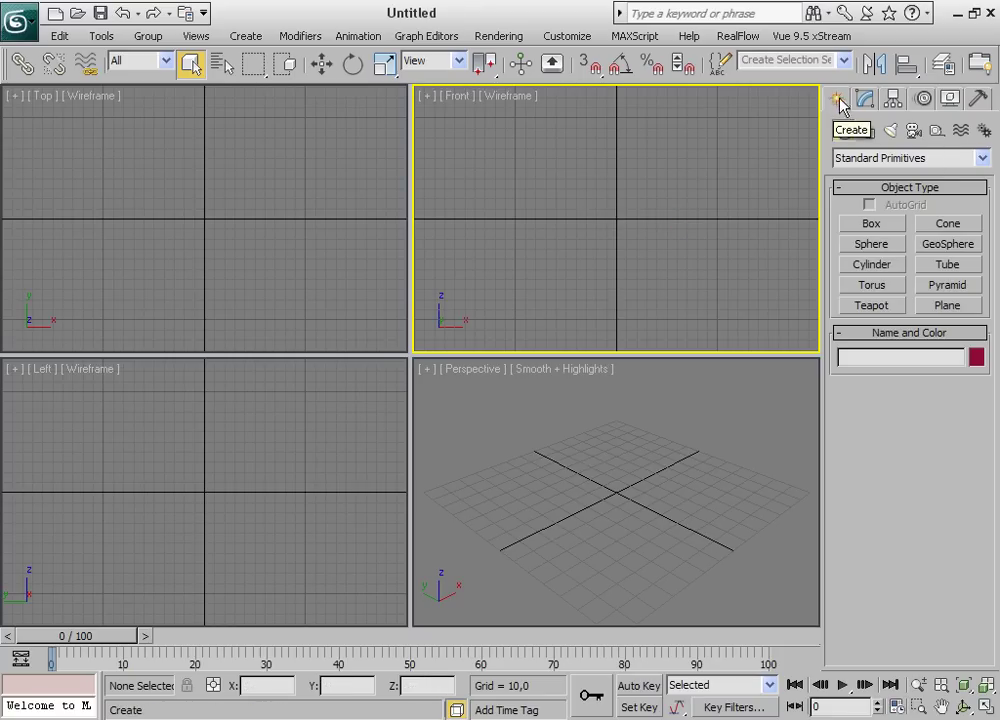
pyautogui.click(845, 159)
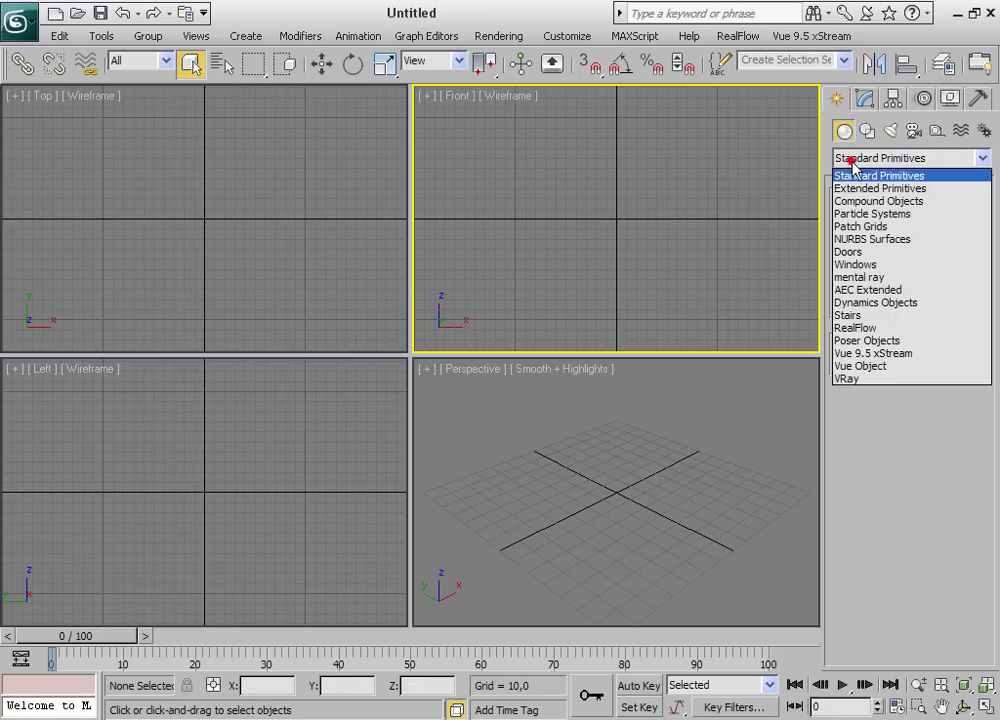
pyautogui.click(856, 328)
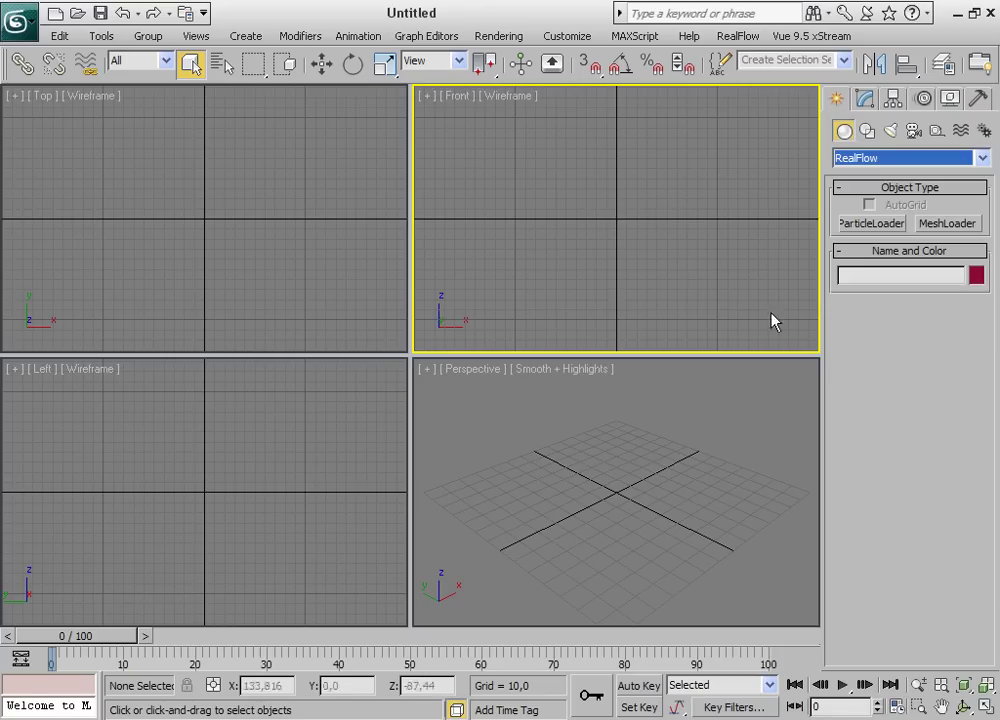
pyautogui.click(925, 226)
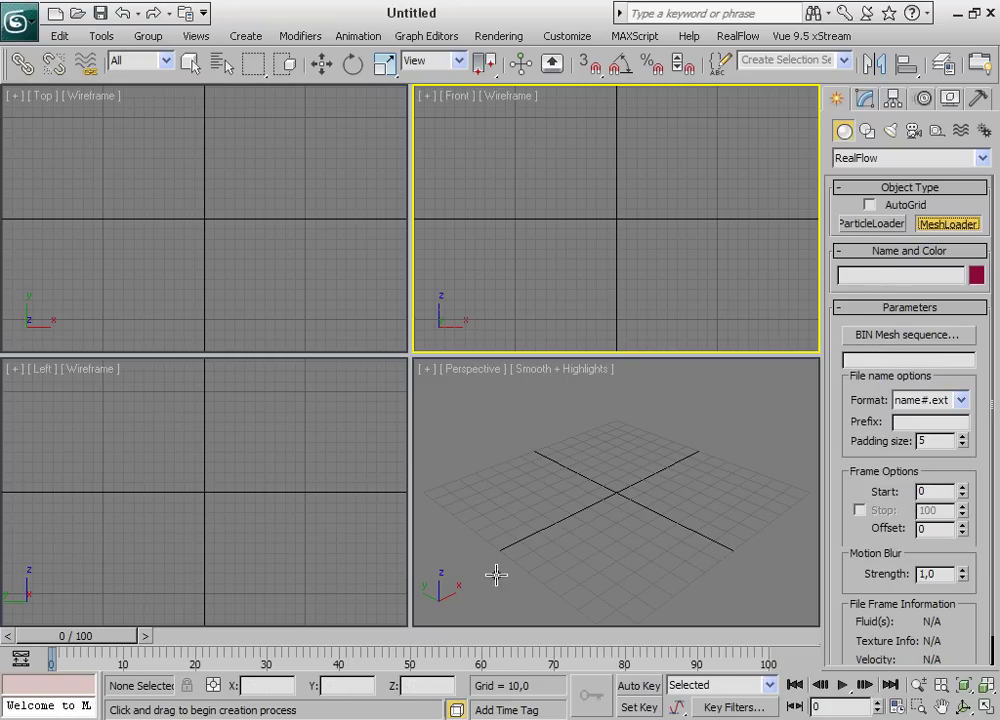
# Copy the full path of the Corazon de Agua meshes folder from Explorer's address bar
pyautogui.click(270, 715)
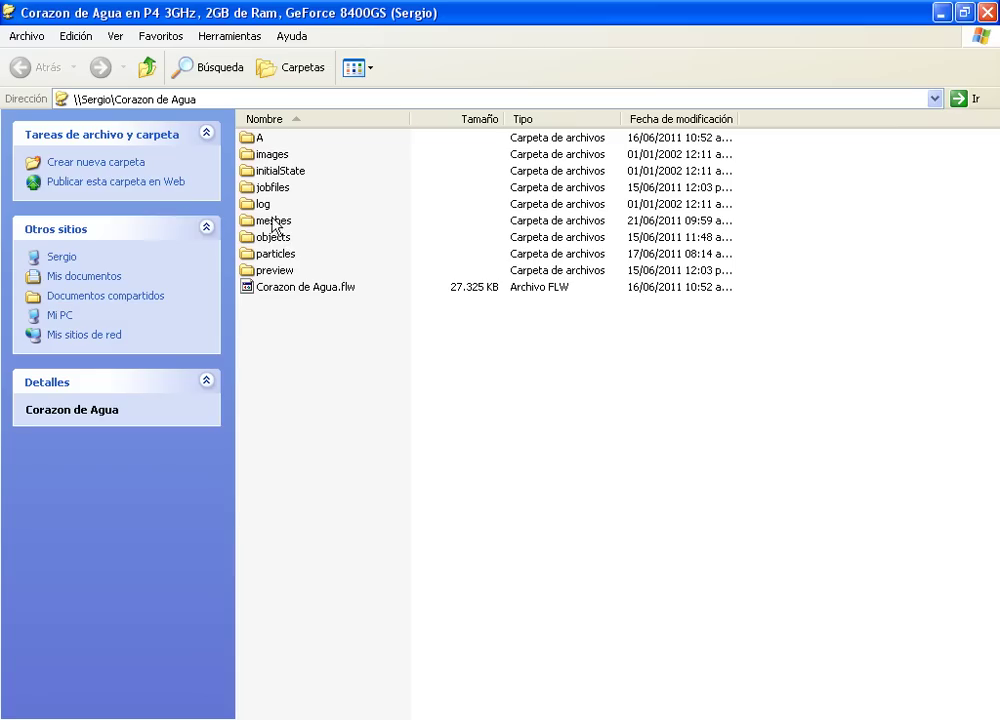
pyautogui.doubleClick(265, 220)
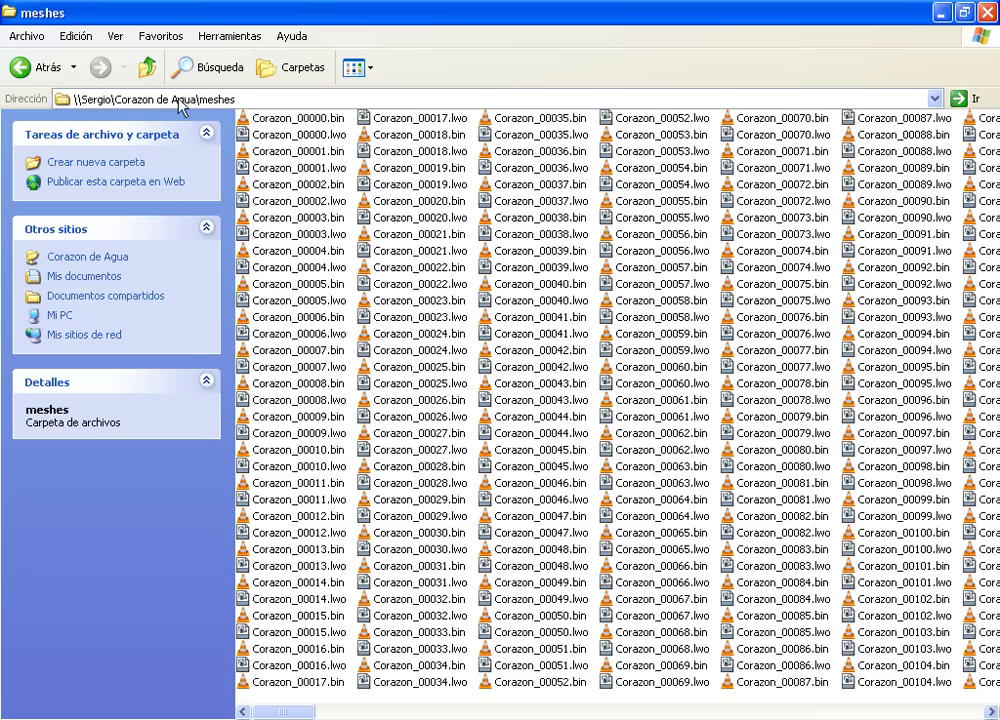
pyautogui.click(172, 97)
pyautogui.rightClick(172, 97)
pyautogui.click(200, 147)
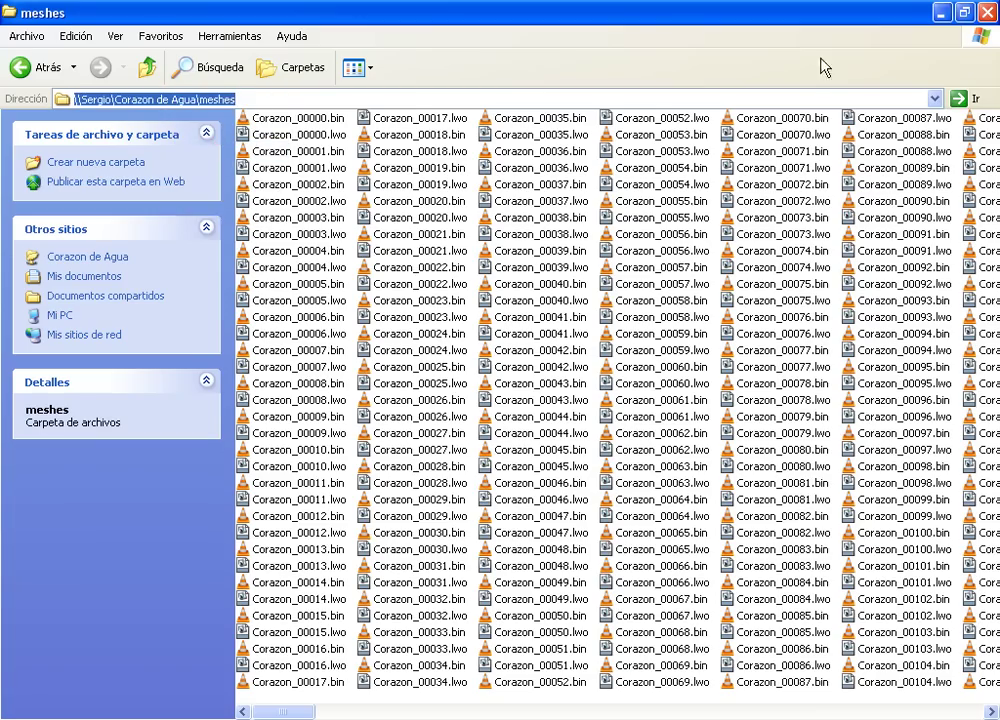
pyautogui.click(942, 13)
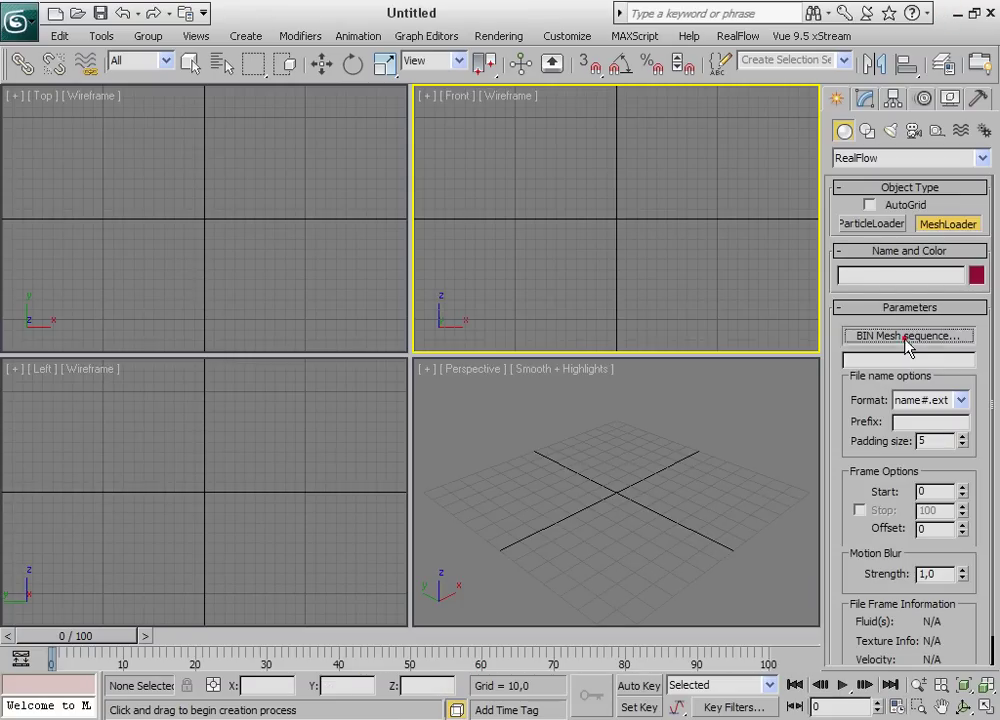
# Load the Corazon BIN mesh sequence into the MeshLoader, choosing Corazon_00000.bin as the first frame
pyautogui.click(852, 335)
pyautogui.rightClick(281, 331)
pyautogui.click(308, 397)
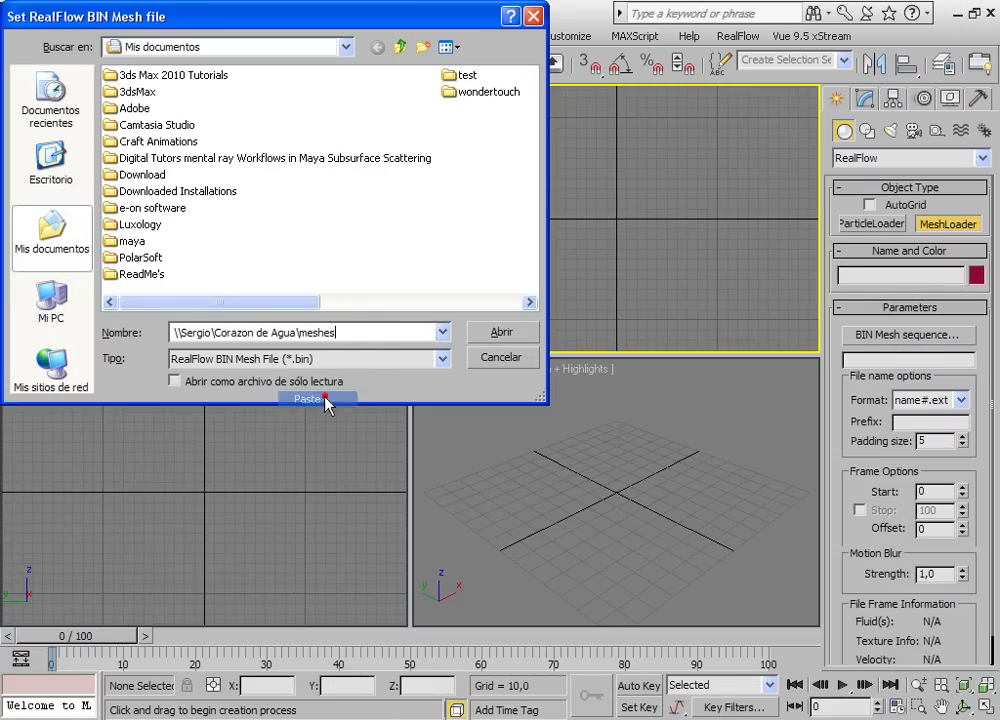
pyautogui.click(490, 330)
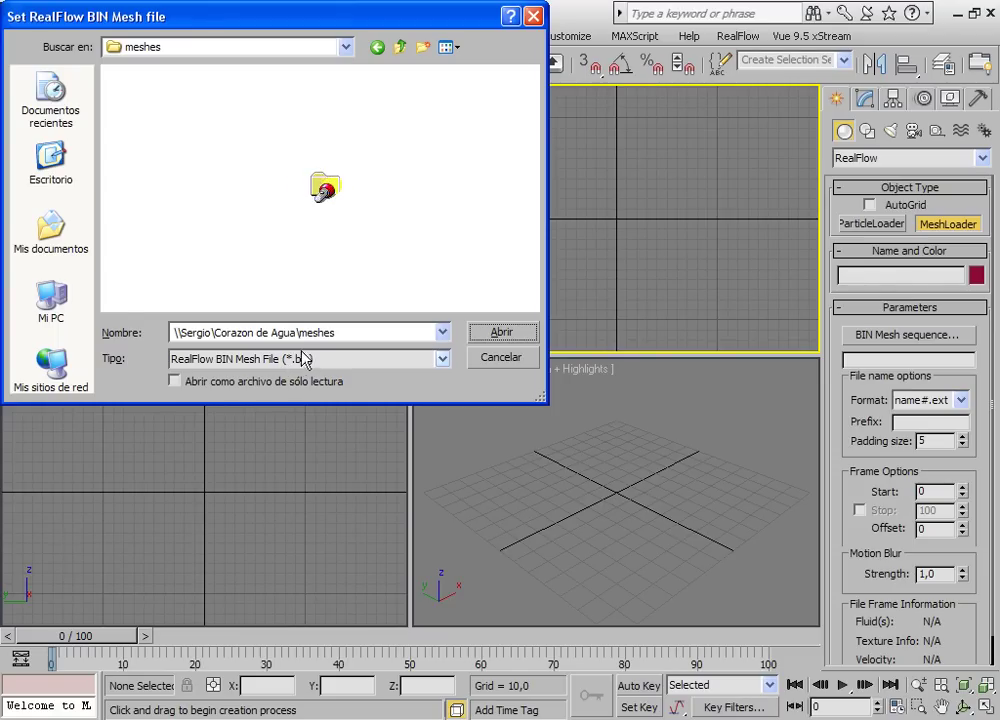
pyautogui.click(130, 74)
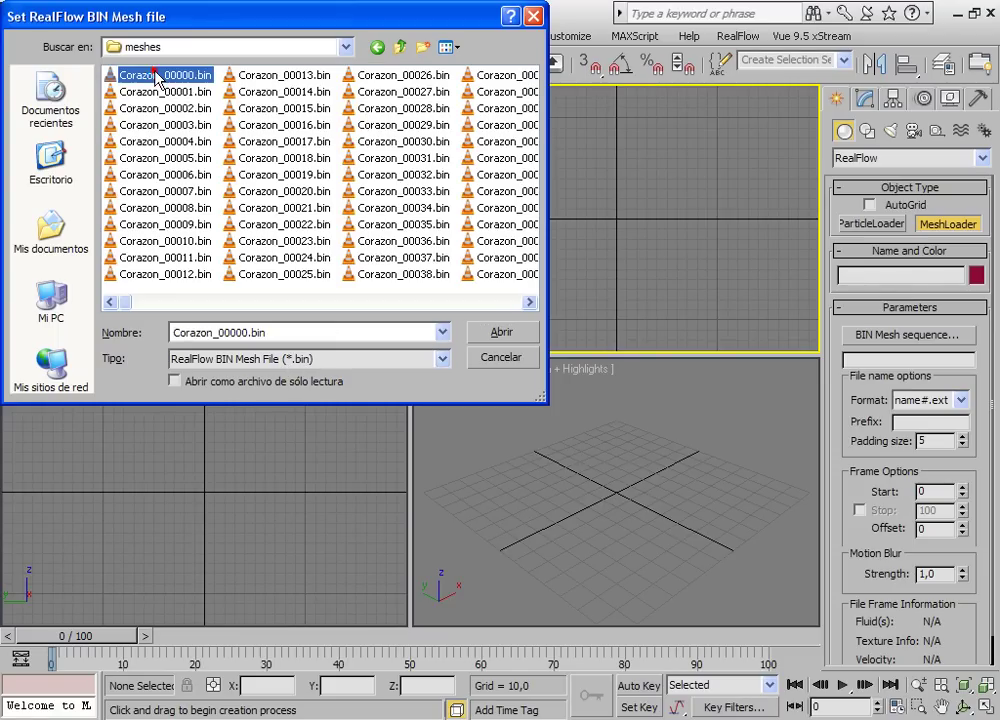
pyautogui.click(490, 331)
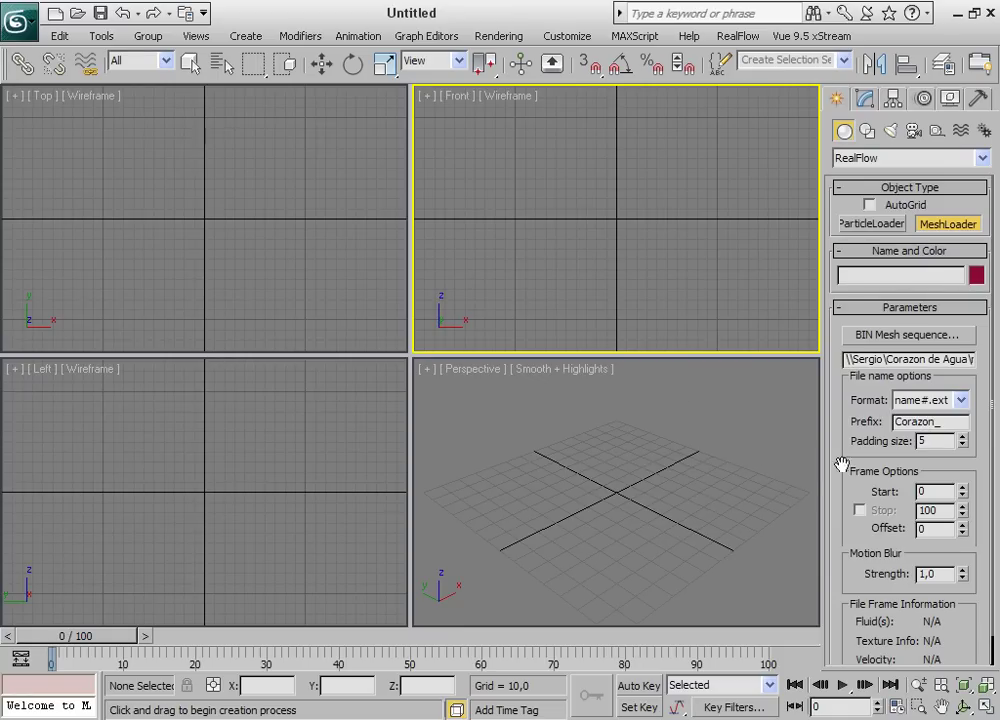
pyautogui.hotkey('alt', 'w')
# Create RFMeshLoader01 at the grid centre and zoom in on it
pyautogui.click(480, 355)
pyautogui.moveTo(480, 355); pyautogui.dragTo(412, 352)
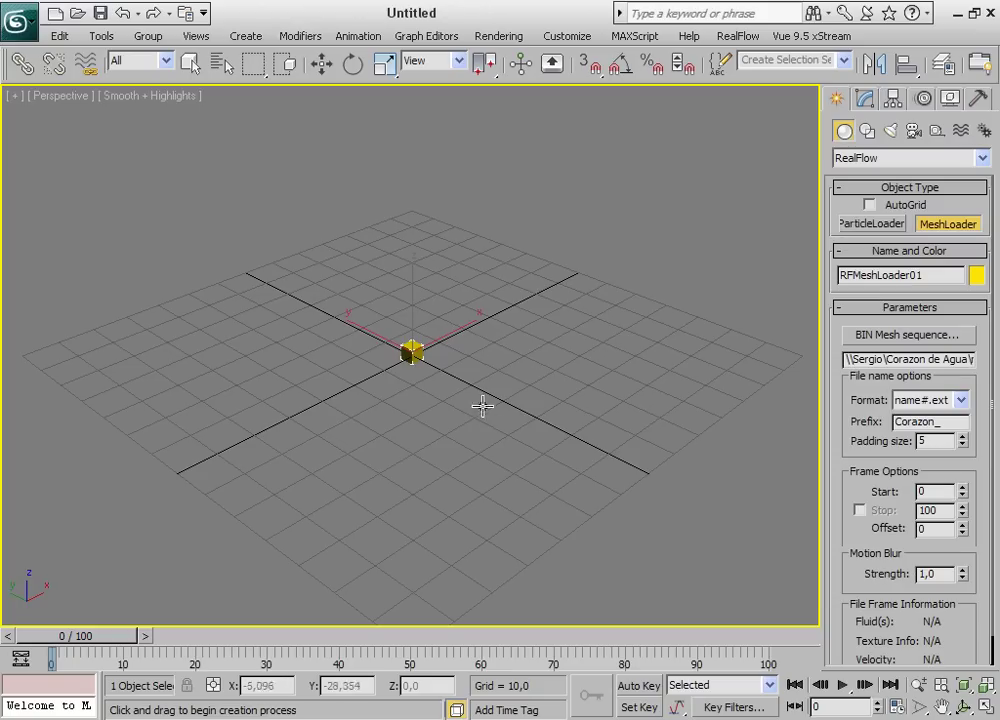
pyautogui.scroll(1, 442, 388)
pyautogui.scroll(3, 410, 365)
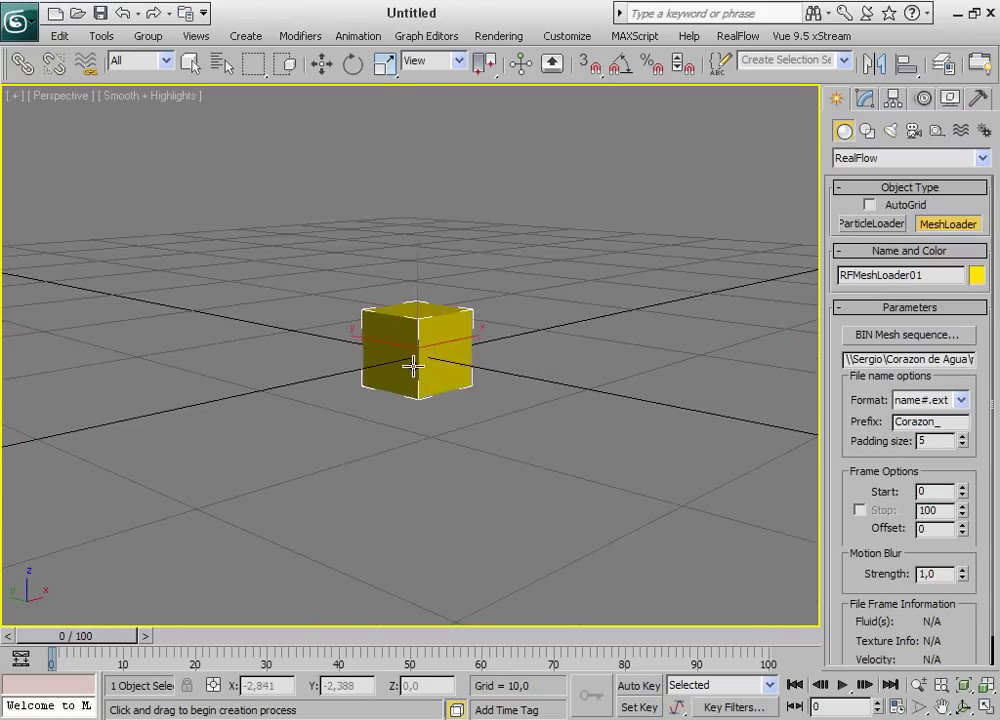
pyautogui.scroll(2, 411, 377)
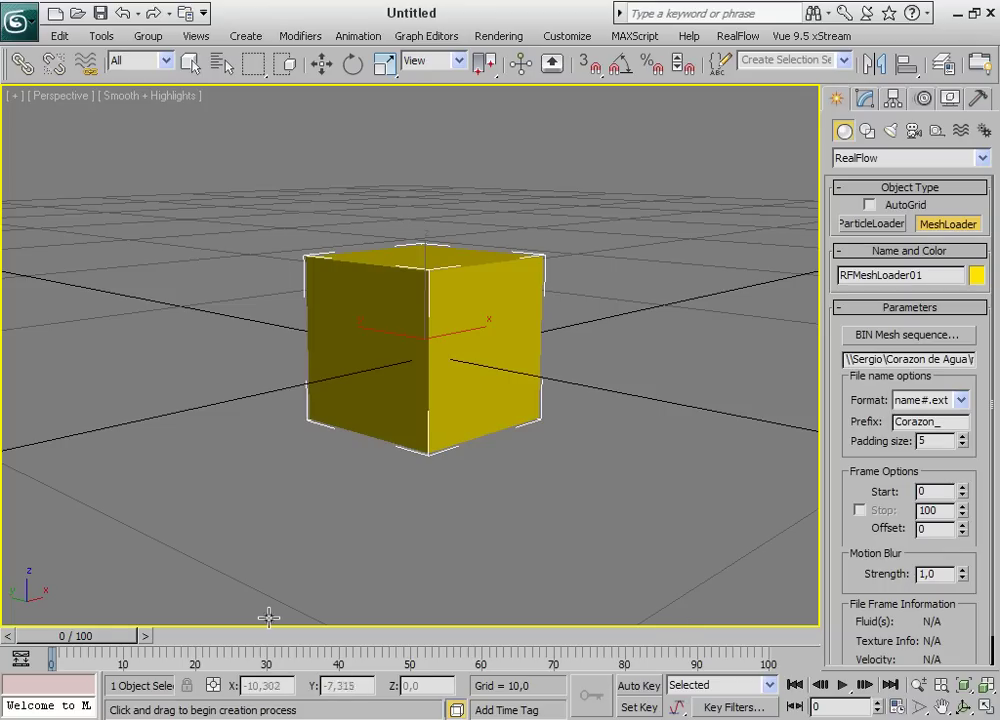
# Scrub the Corazon mesh animation through frames 5, 30, 51 and about 64
pyautogui.moveTo(100, 641); pyautogui.dragTo(305, 648)
pyautogui.moveTo(422, 424)
pyautogui.keyDown('alt'); pyautogui.mouseDown(button='middle')
pyautogui.moveTo(527, 406)
pyautogui.moveTo(492, 355)
pyautogui.moveTo(455, 350)
pyautogui.moveTo(464, 451)
pyautogui.mouseUp(button='middle'); pyautogui.keyUp('alt')
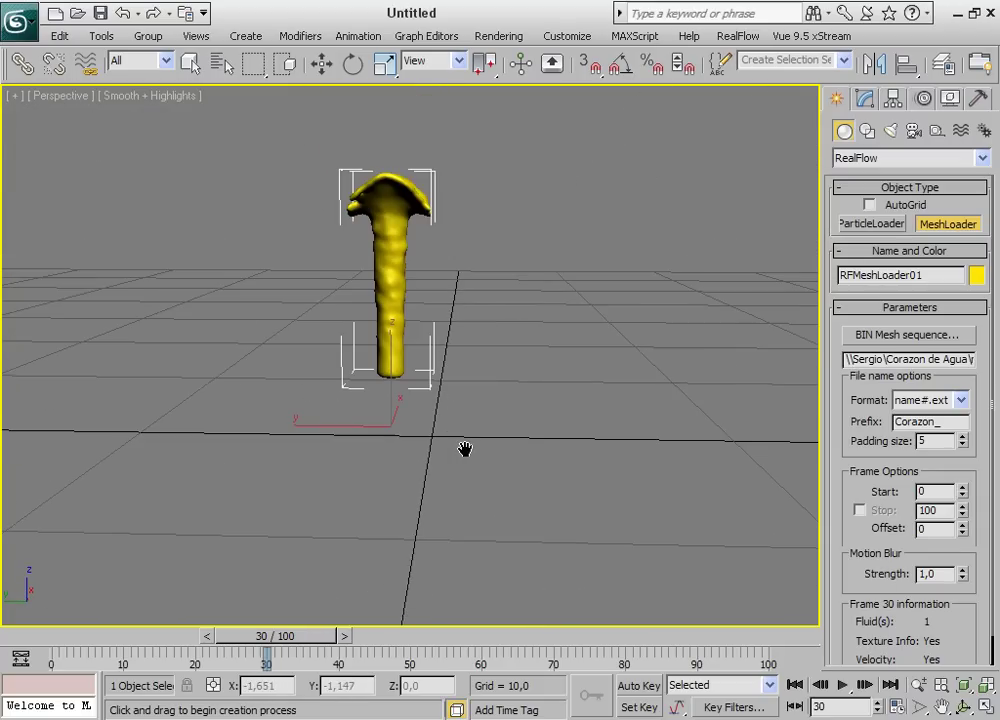
pyautogui.click(345, 637)
pyautogui.moveTo(308, 641); pyautogui.dragTo(427, 641)
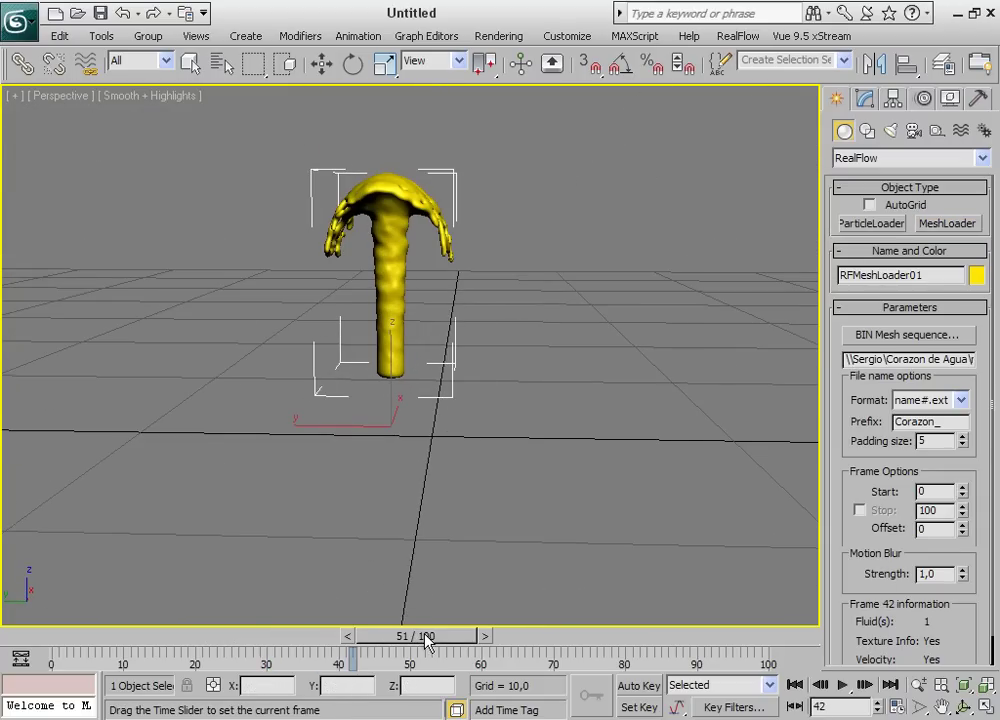
pyautogui.click(946, 223)
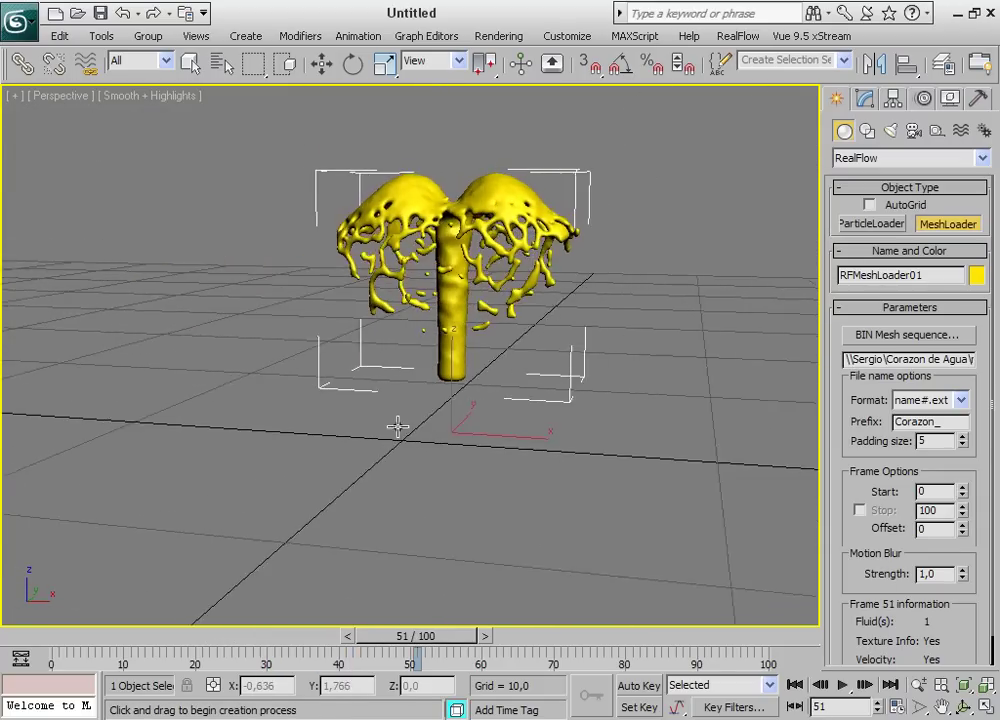
pyautogui.click(484, 636)
pyautogui.moveTo(503, 638)
pyautogui.mouseDown()
pyautogui.moveTo(558, 635)
pyautogui.moveTo(583, 648)
pyautogui.mouseUp()
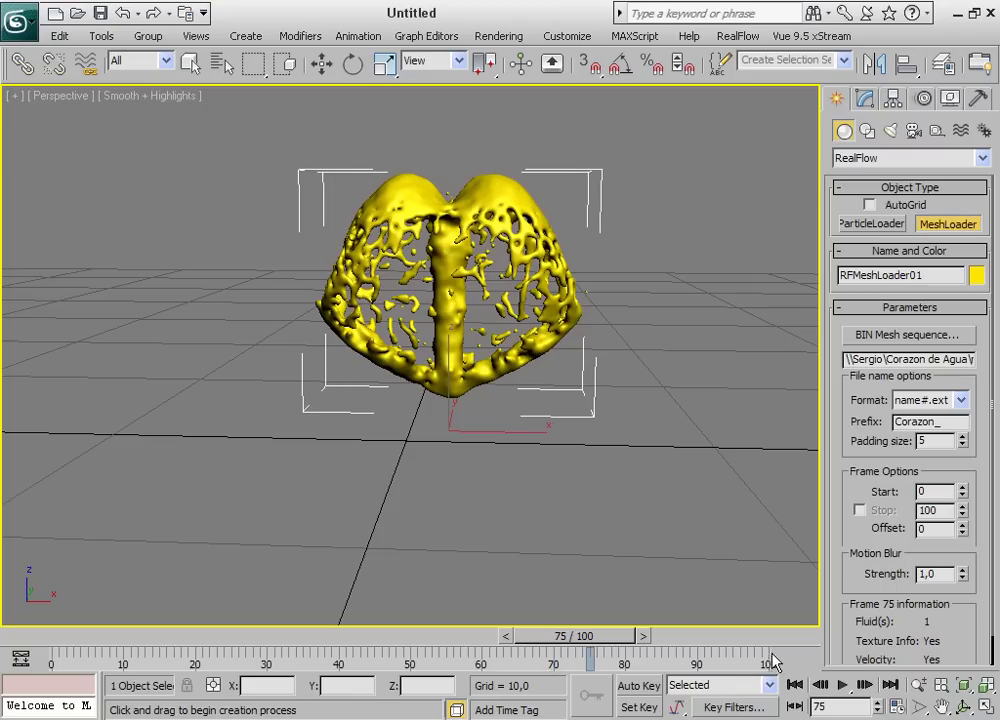
# Set the Time Configuration End Time to 1200 frames
pyautogui.click(866, 707)
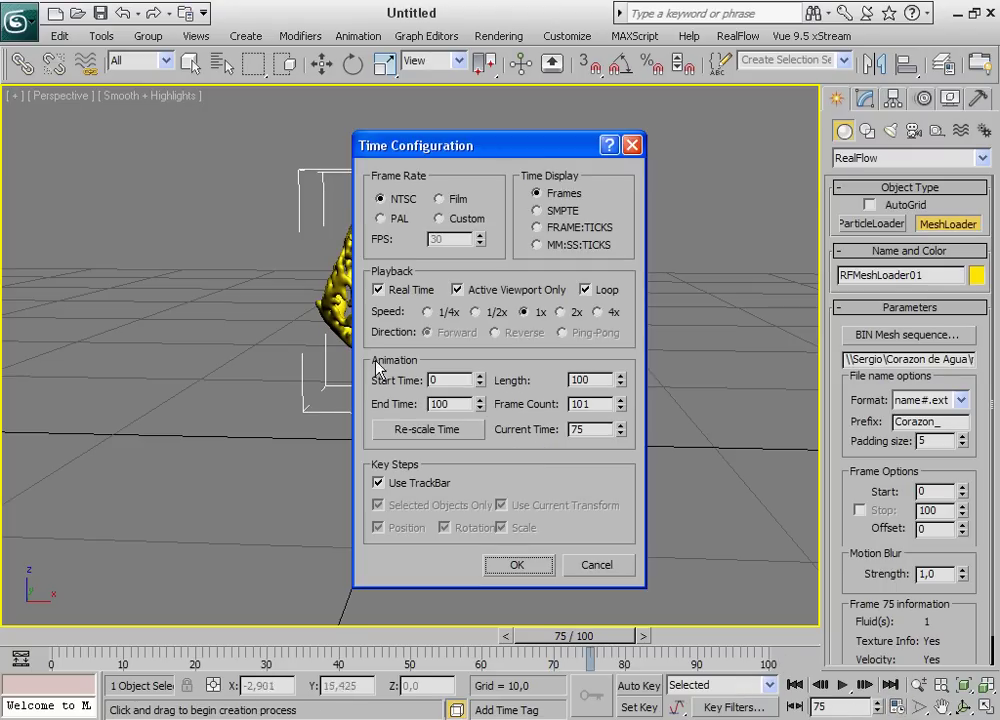
pyautogui.doubleClick(445, 404)
pyautogui.write('1')
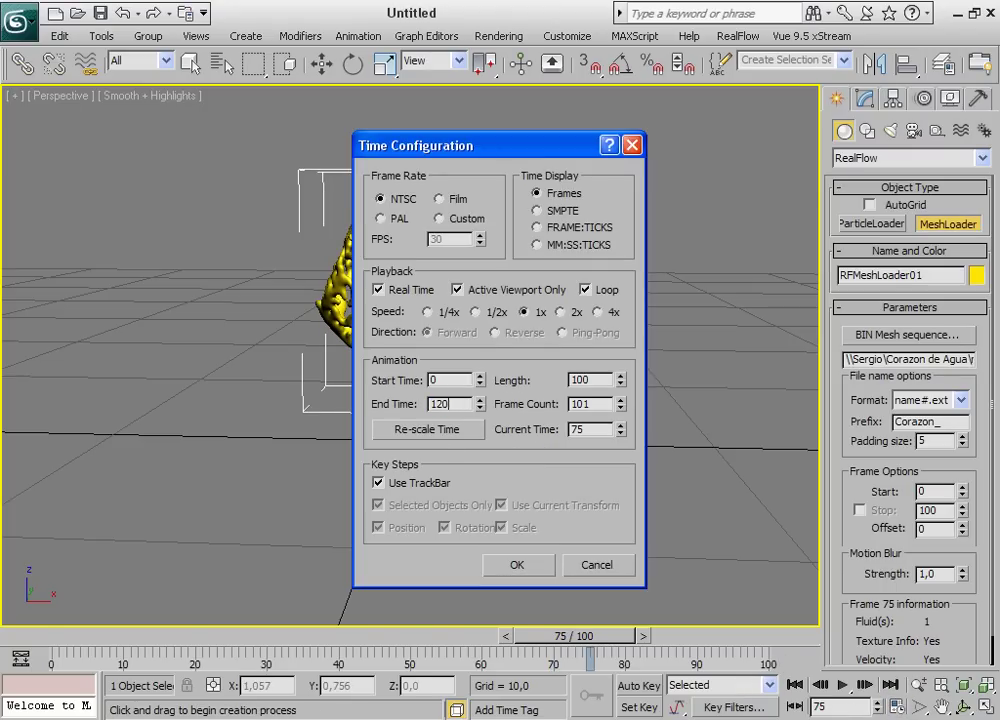
pyautogui.write('0')
pyautogui.press('Return')
pyautogui.click(517, 564)
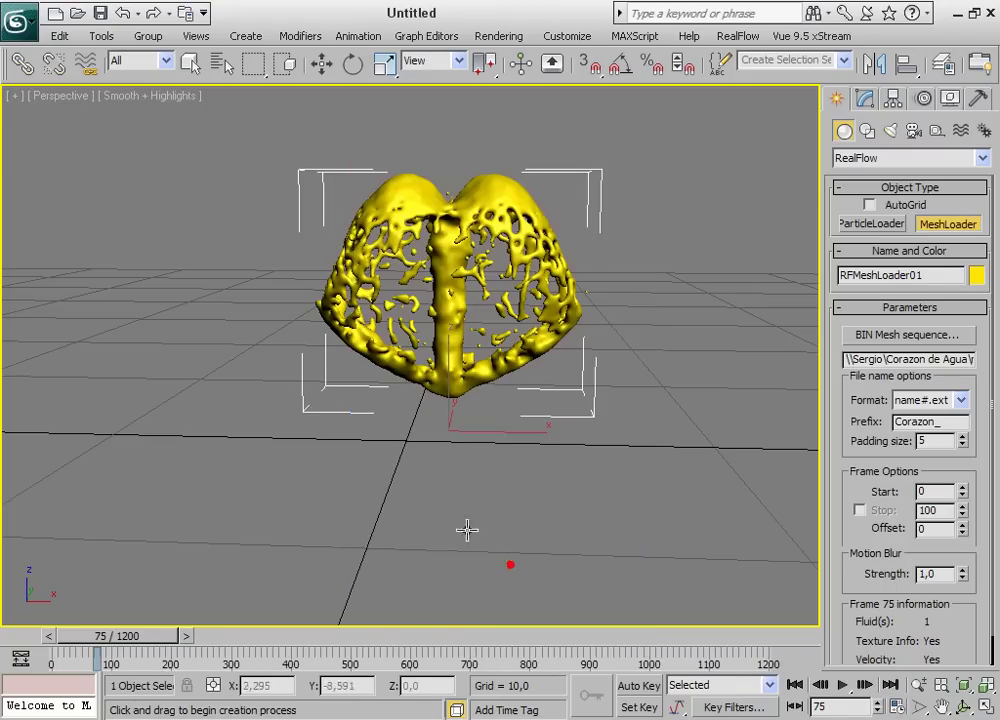
# Move to frame 220, then orbit and zoom in on the fluid mesh
pyautogui.moveTo(150, 638)
pyautogui.mouseDown()
pyautogui.moveTo(205, 642)
pyautogui.moveTo(248, 622)
pyautogui.mouseUp()
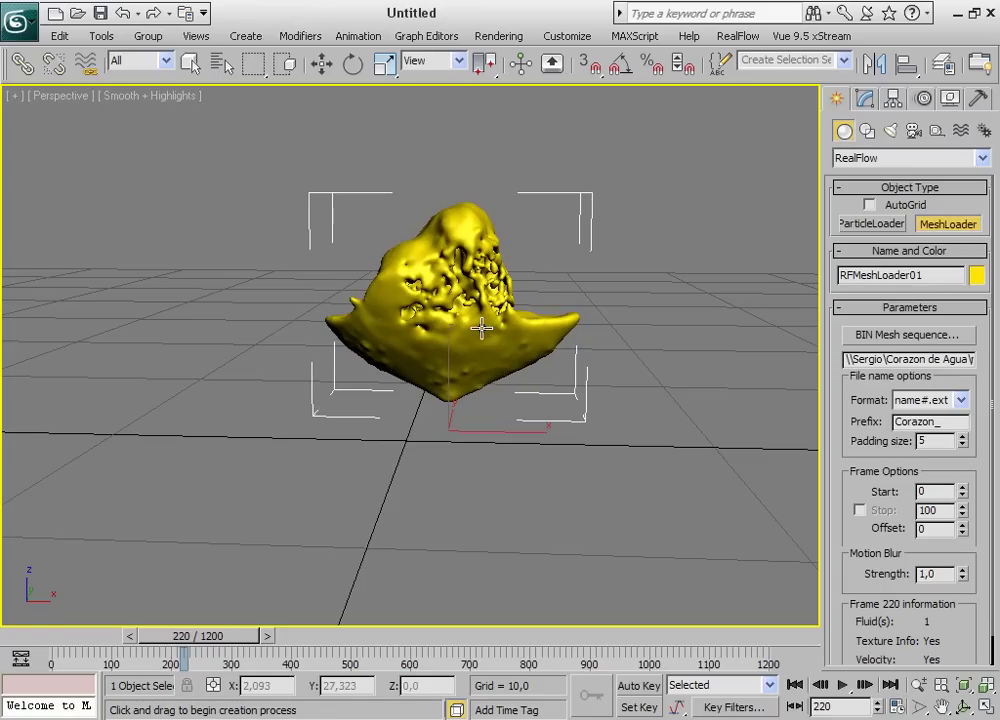
pyautogui.moveTo(482, 324)
pyautogui.keyDown('alt'); pyautogui.mouseDown(button='middle')
pyautogui.moveTo(482, 308)
pyautogui.moveTo(510, 330)
pyautogui.mouseUp(button='middle'); pyautogui.keyUp('alt')
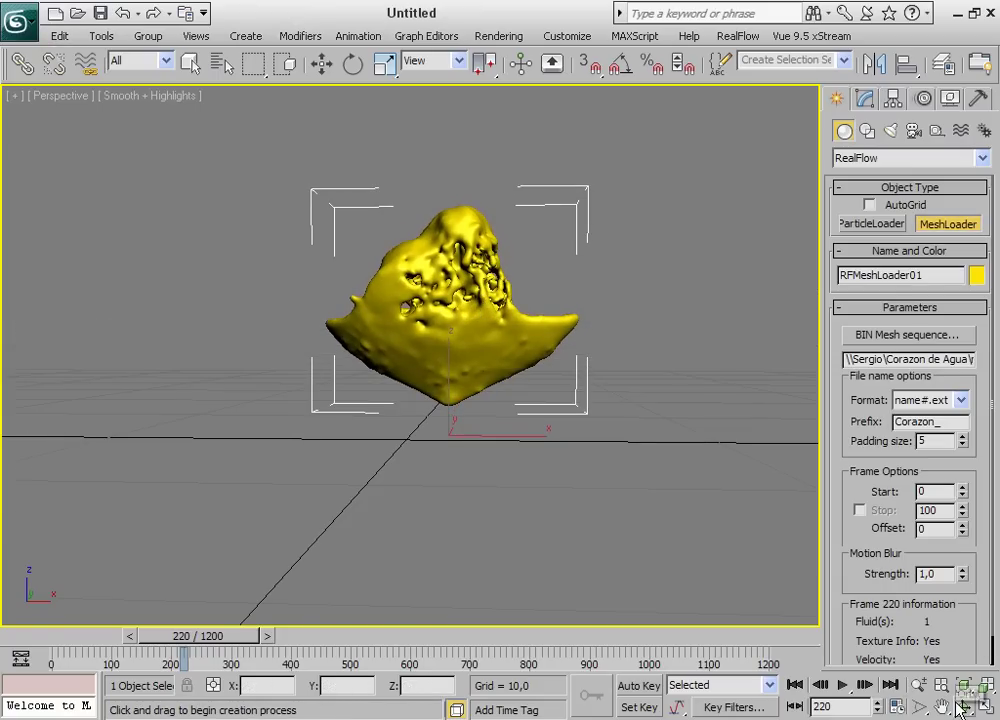
pyautogui.hotkey('alt', 'z')
pyautogui.moveTo(667, 428); pyautogui.dragTo(576, 364)
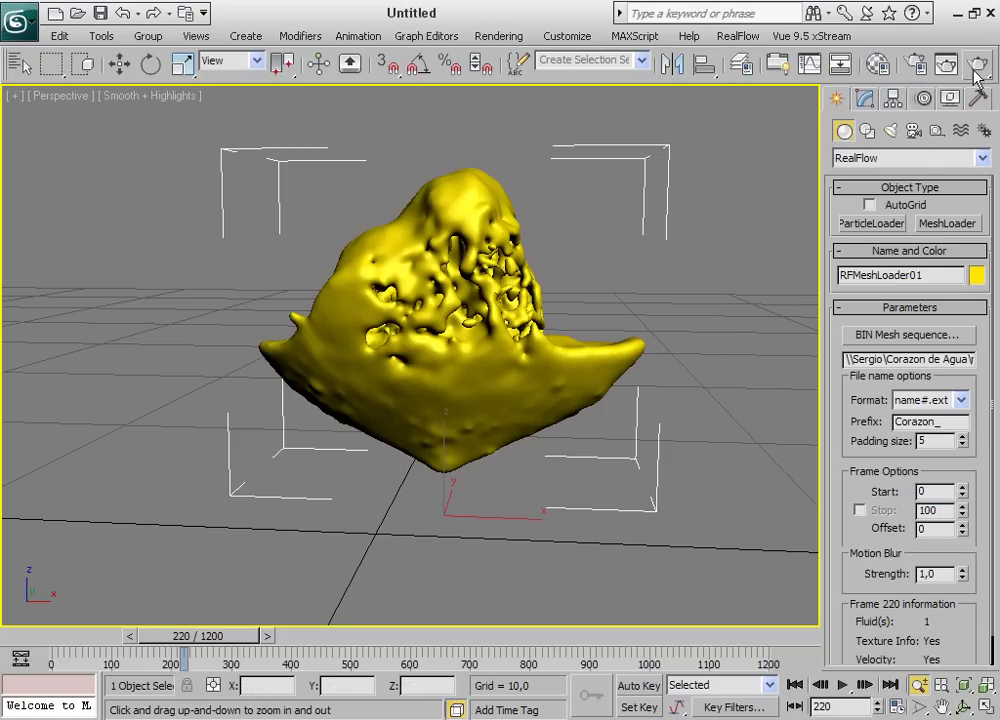
# Test-render frame 220, then move the timeline to frame 404 and tilt the view
pyautogui.click(977, 63)
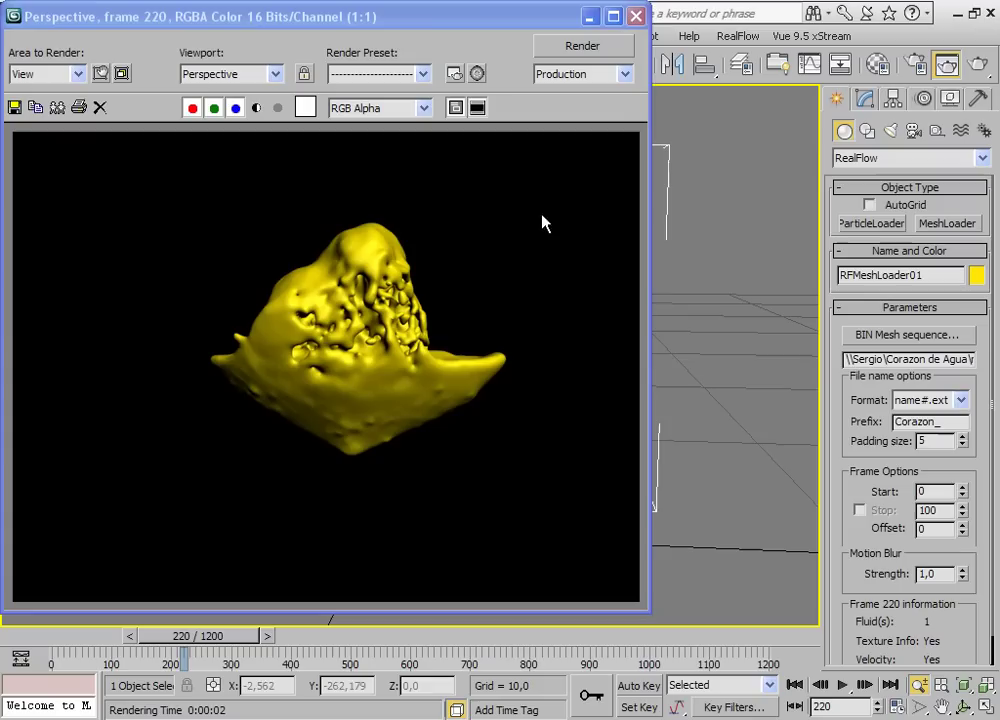
pyautogui.click(634, 15)
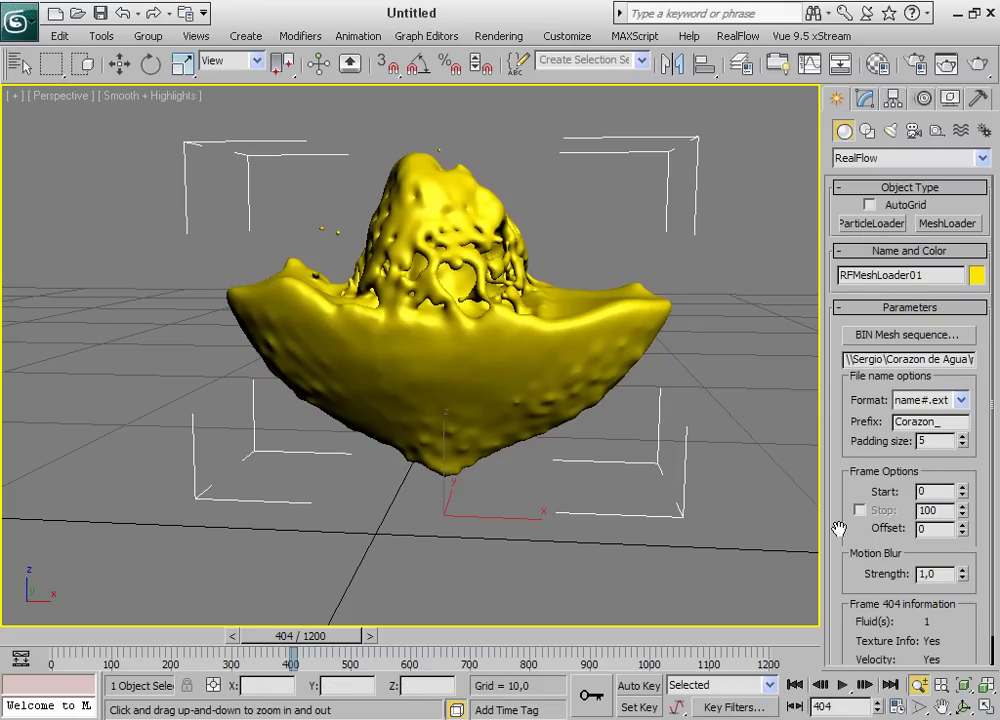
pyautogui.moveTo(836, 543); pyautogui.dragTo(836, 510)
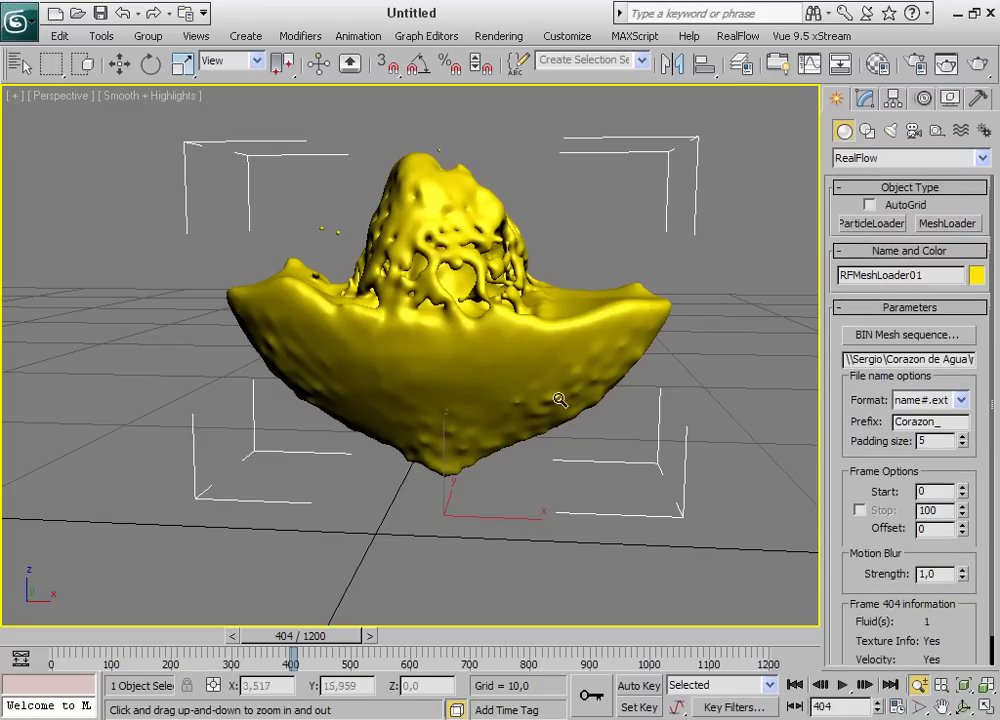
pyautogui.keyDown('alt'); pyautogui.moveTo(468, 416); pyautogui.dragTo(480, 386, button='middle'); pyautogui.keyUp('alt')
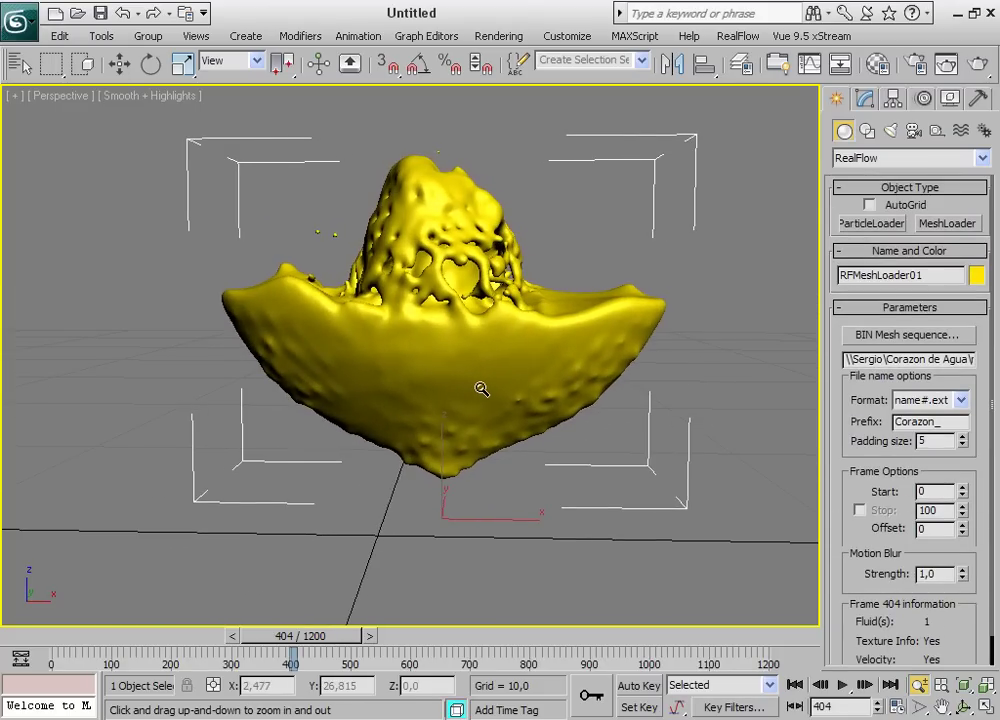